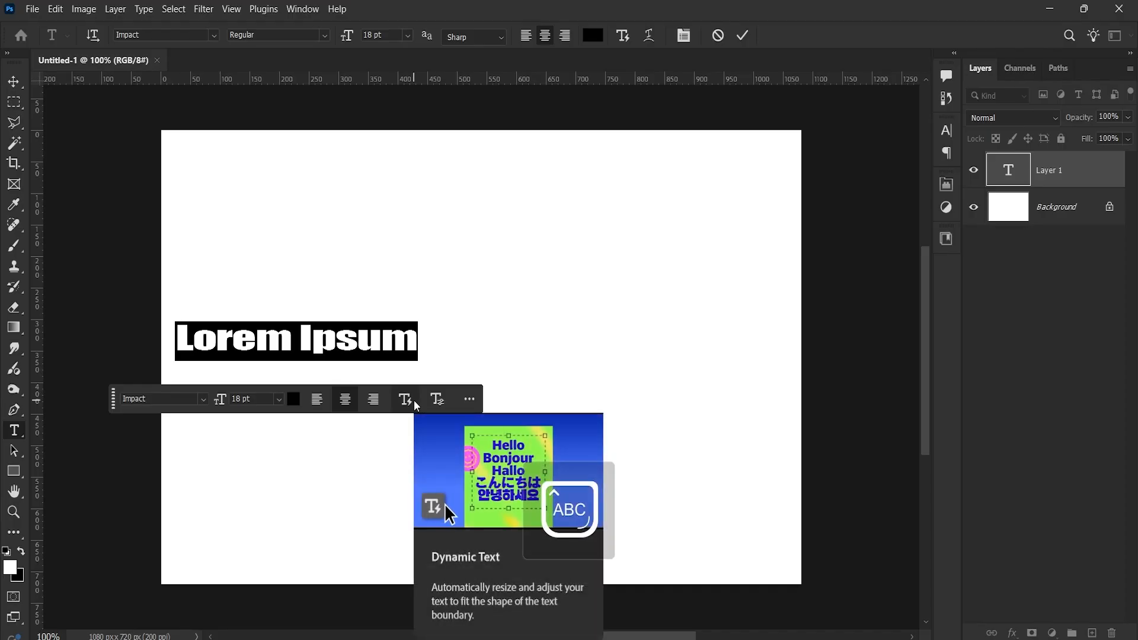
- Replace the placeholder text with GRAFIX and commit the text layer
{"action": "type", "text": "GR"}
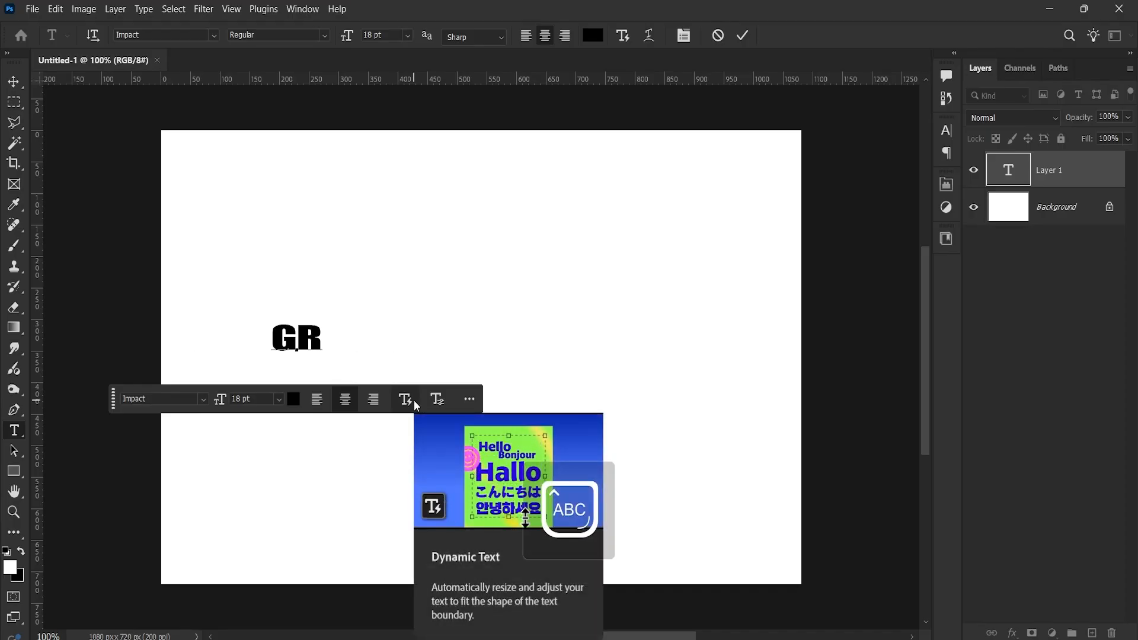
{"action": "type", "text": "AFIX"}
{"action": "key", "text": "ctrl+Return"}
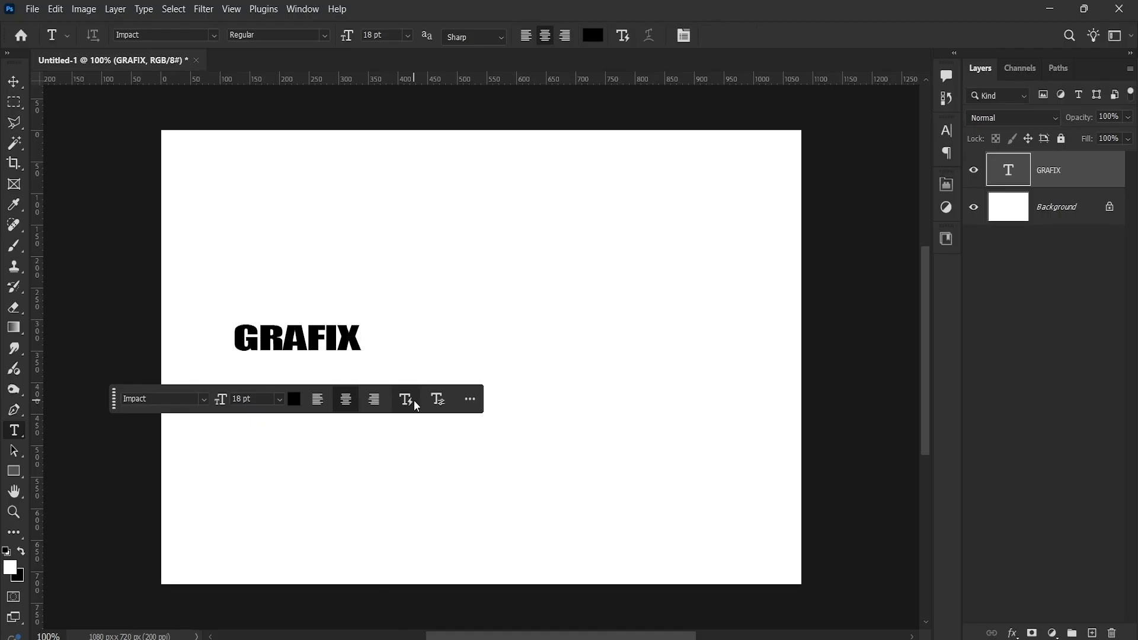
- Enlarge and vertically stretch the GRAFIX text to about 164 pt, centring it so it nearly spans the canvas width
{"action": "left_click", "coordinate": [405, 398]}
{"action": "left_click_drag", "start_coordinate": [364, 336], "coordinate": [765, 347]}
{"action": "left_click_drag", "start_coordinate": [233, 340], "coordinate": [178, 341]}
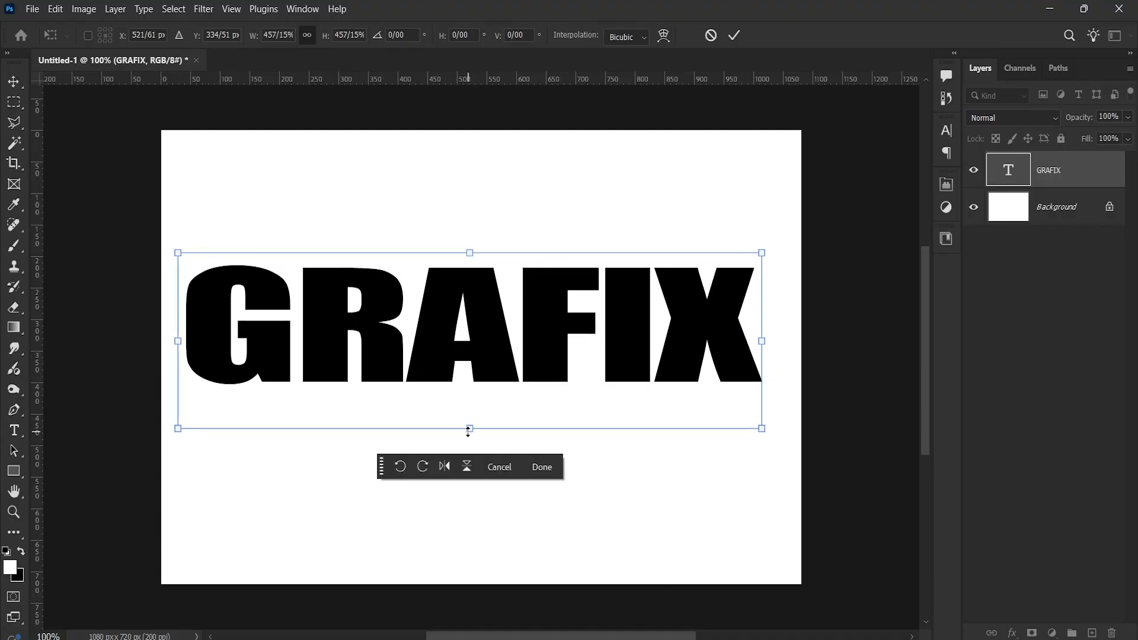
{"action": "left_click_drag", "start_coordinate": [468, 430], "coordinate": [469, 583]}
{"action": "left_click_drag", "start_coordinate": [468, 523], "coordinate": [480, 503]}
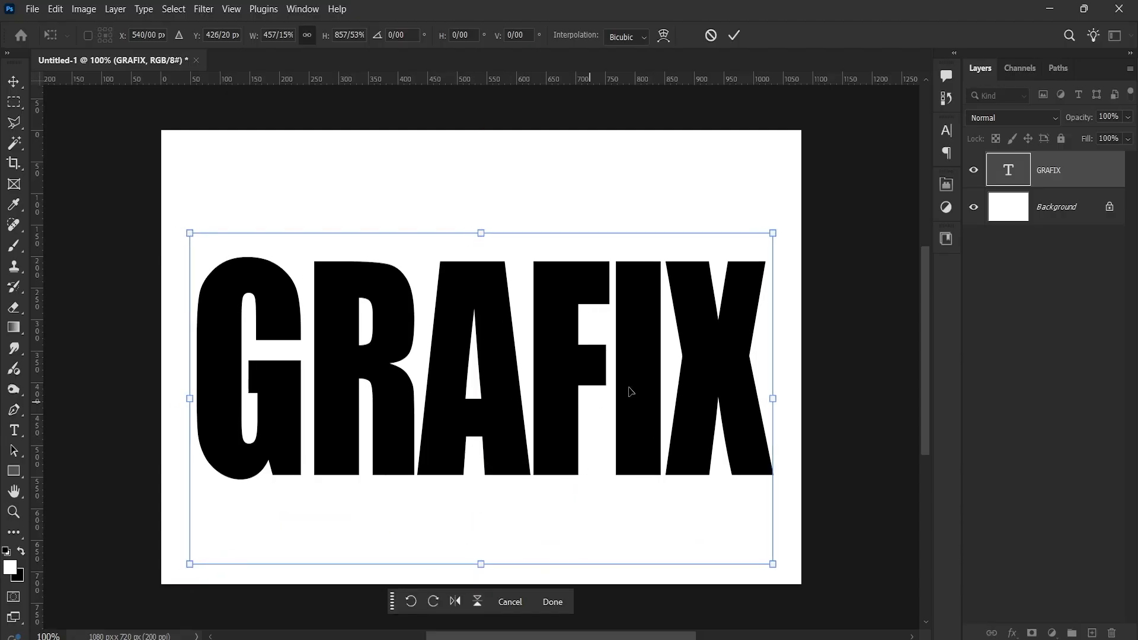
{"action": "left_click_drag", "start_coordinate": [772, 398], "coordinate": [793, 399]}
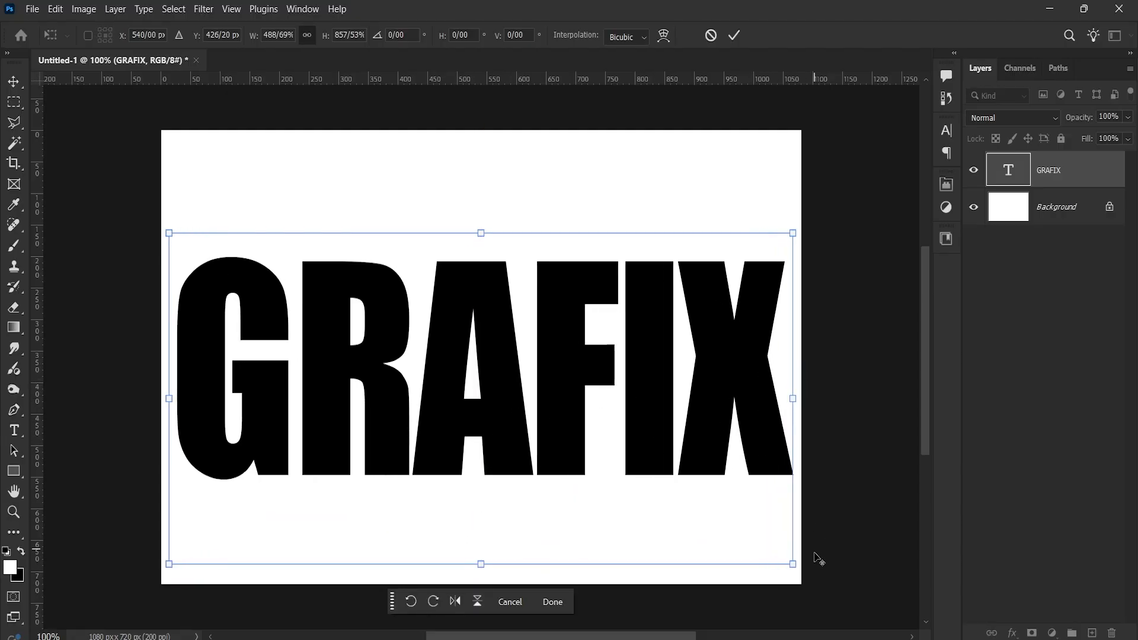
{"action": "left_click_drag", "start_coordinate": [794, 563], "coordinate": [764, 549]}
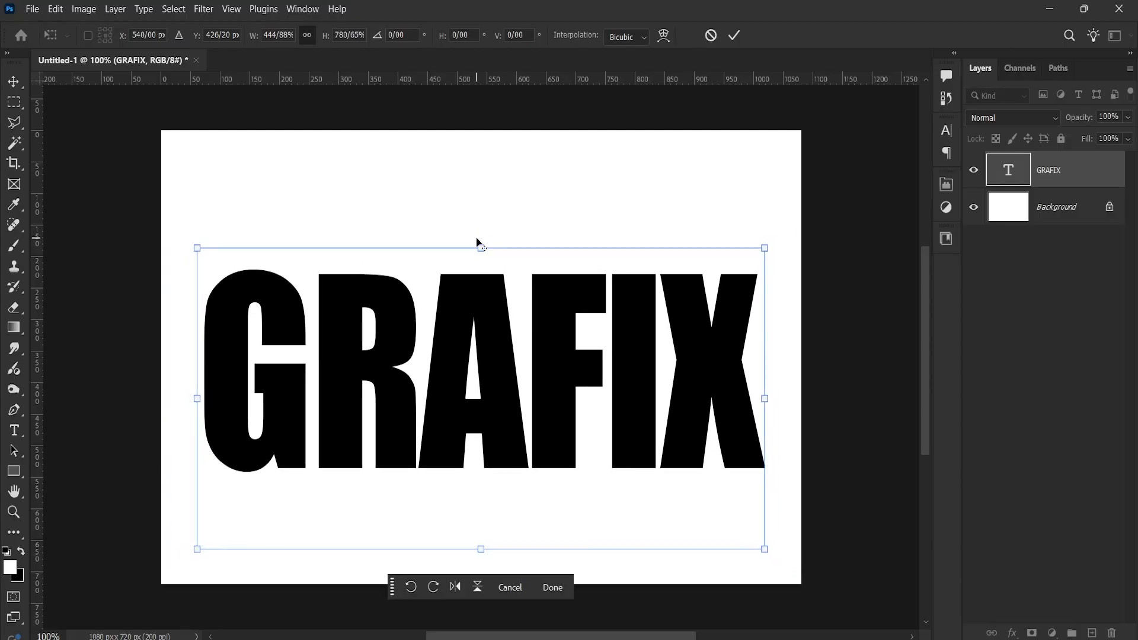
{"action": "left_click_drag", "start_coordinate": [477, 244], "coordinate": [478, 195]}
{"action": "left_click_drag", "start_coordinate": [532, 247], "coordinate": [531, 282]}
{"action": "key", "text": "Return"}
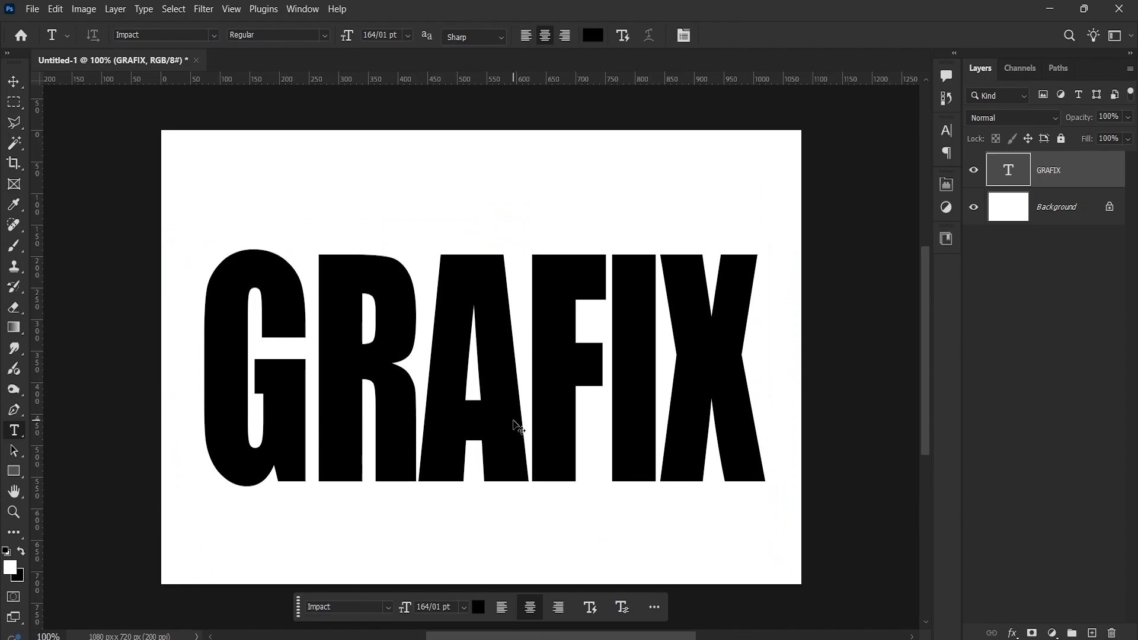
- Duplicate the GRAFIX text layer and hide the copy, leaving the original layer selected
{"action": "key", "text": "ctrl+j"}
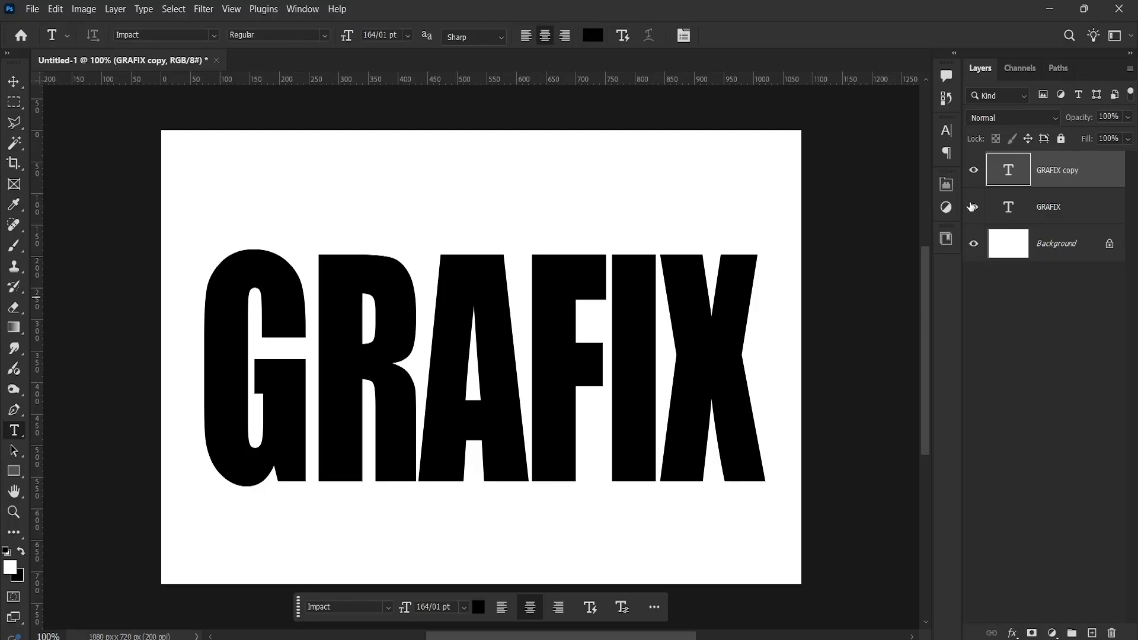
{"action": "left_click", "coordinate": [974, 173]}
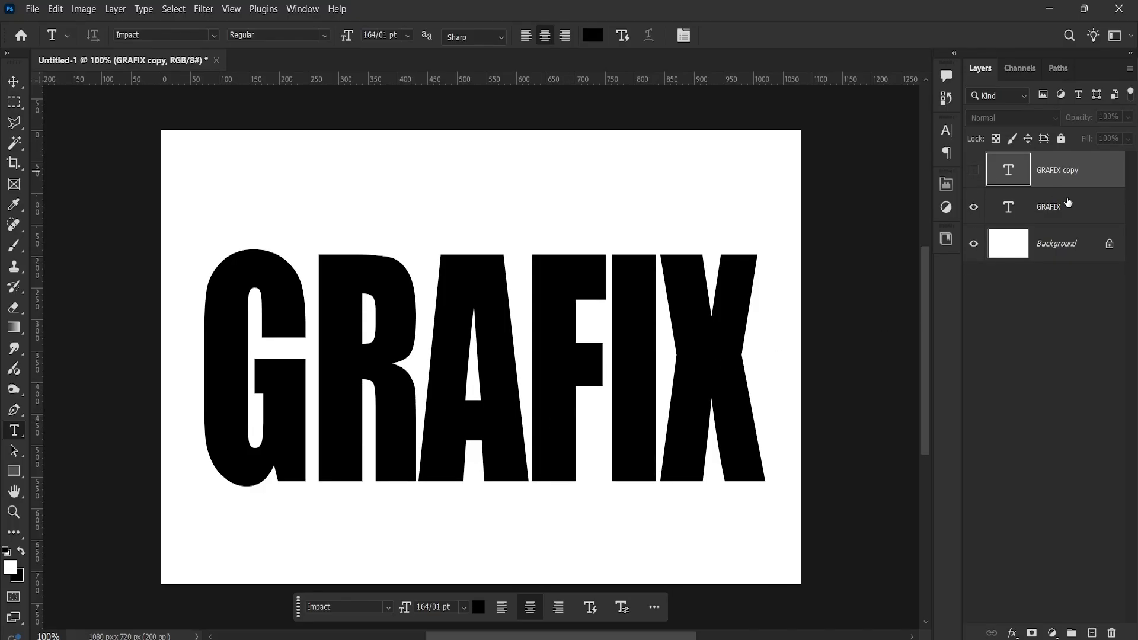
{"action": "left_click", "coordinate": [1082, 212]}
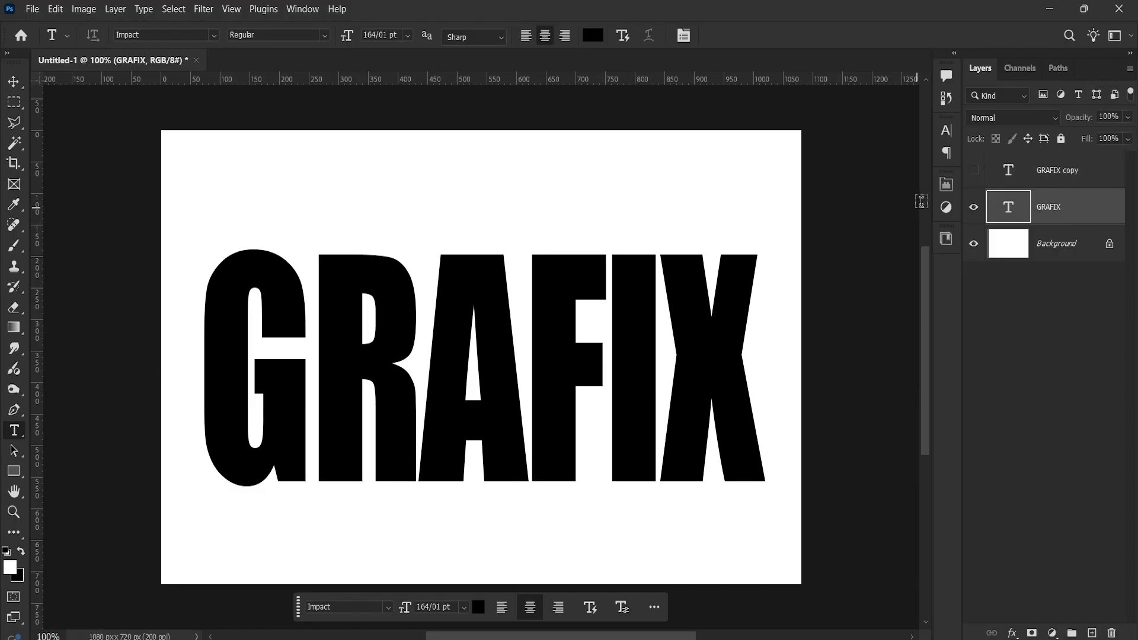
- Convert the original GRAFIX layer to a smart object and apply a Gaussian Blur with an 11-pixel radius
{"action": "left_click", "coordinate": [203, 8]}
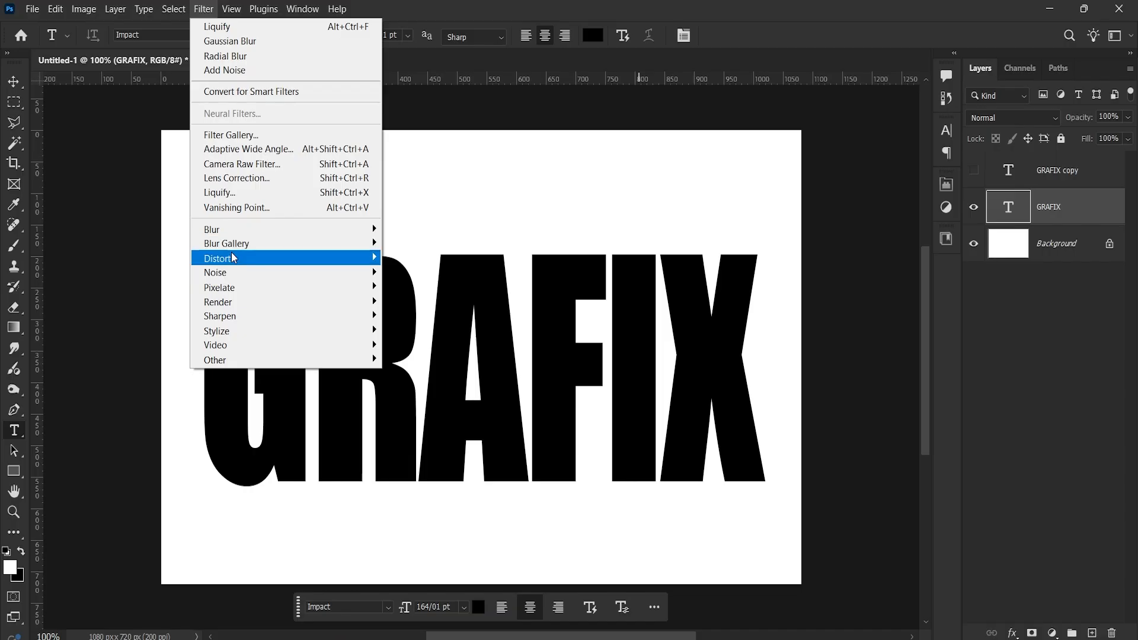
{"action": "mouse_move", "coordinate": [236, 251]}
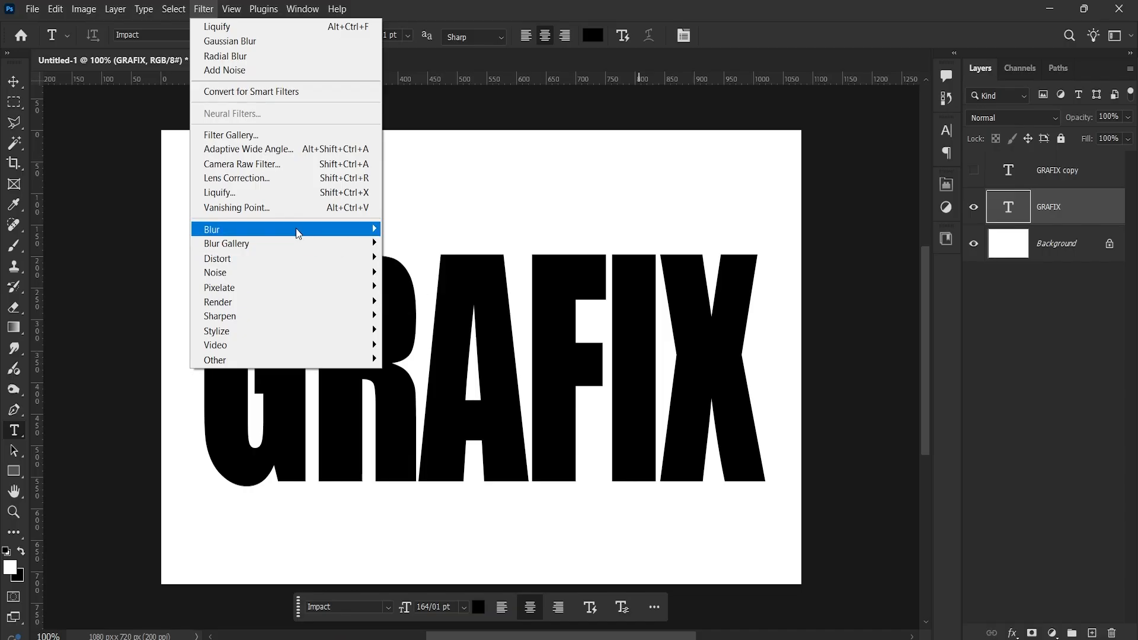
{"action": "mouse_move", "coordinate": [348, 231]}
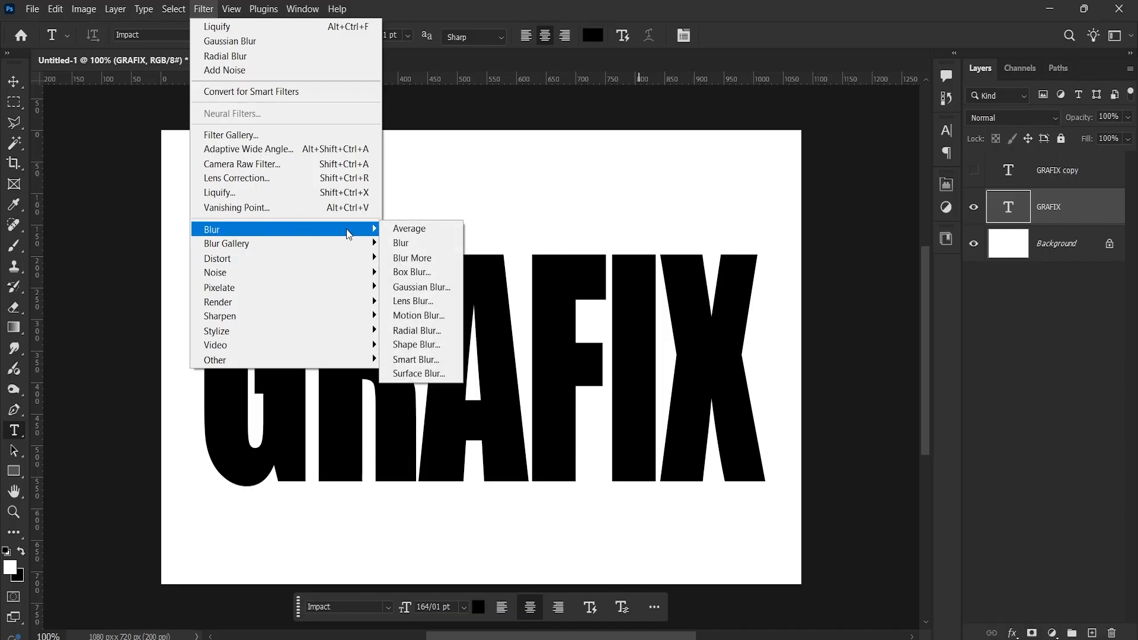
{"action": "left_click", "coordinate": [426, 287]}
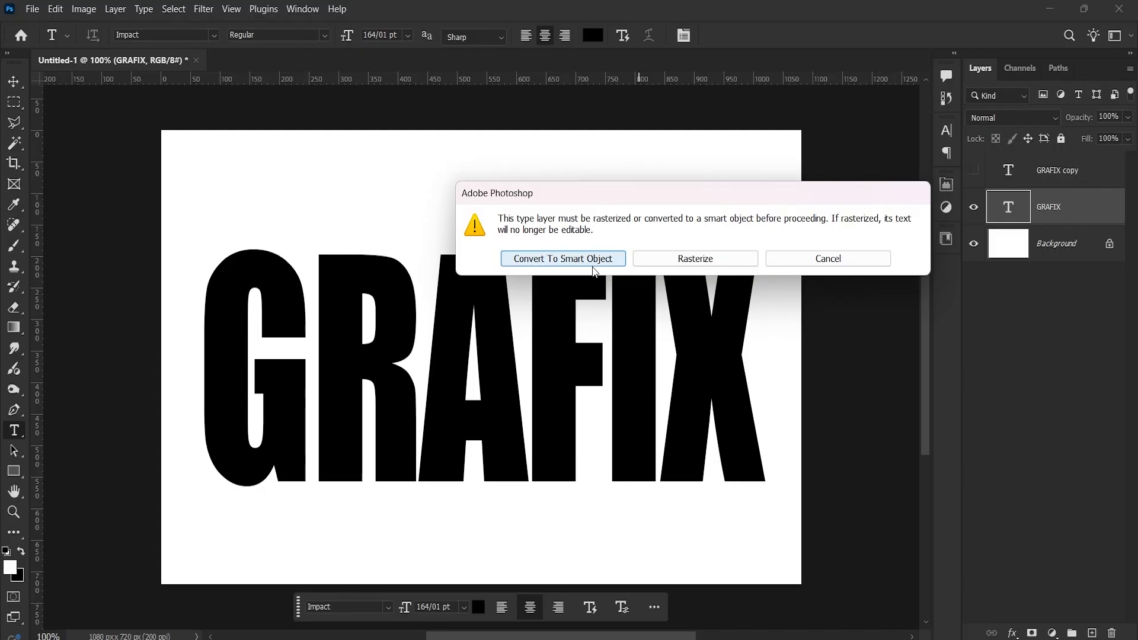
{"action": "left_click", "coordinate": [563, 258]}
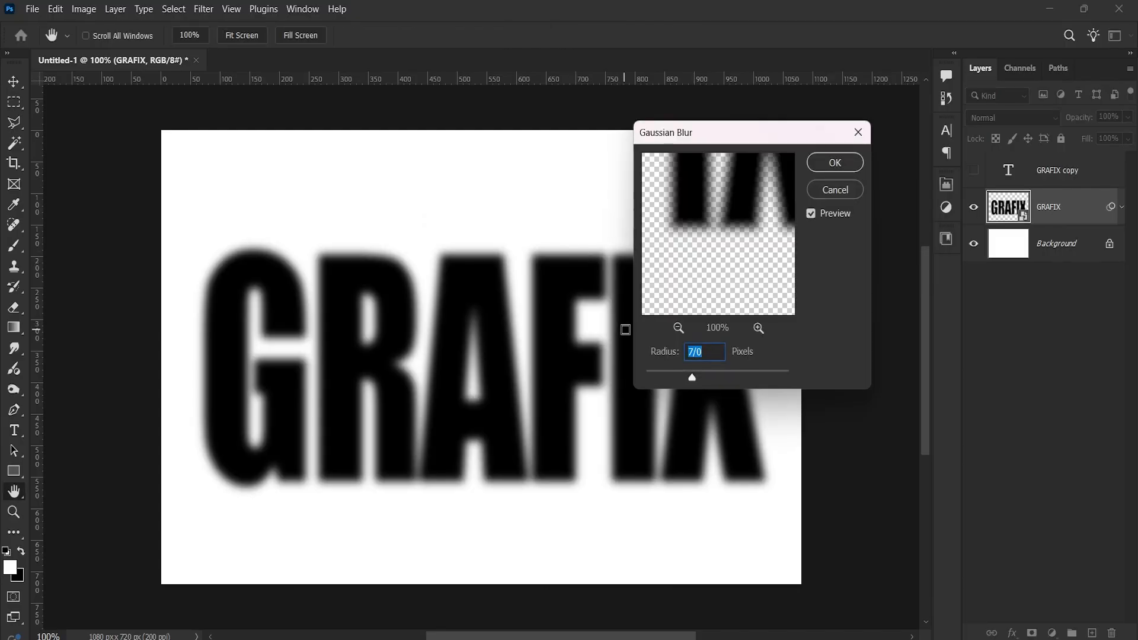
{"action": "left_click_drag", "start_coordinate": [691, 376], "coordinate": [706, 375]}
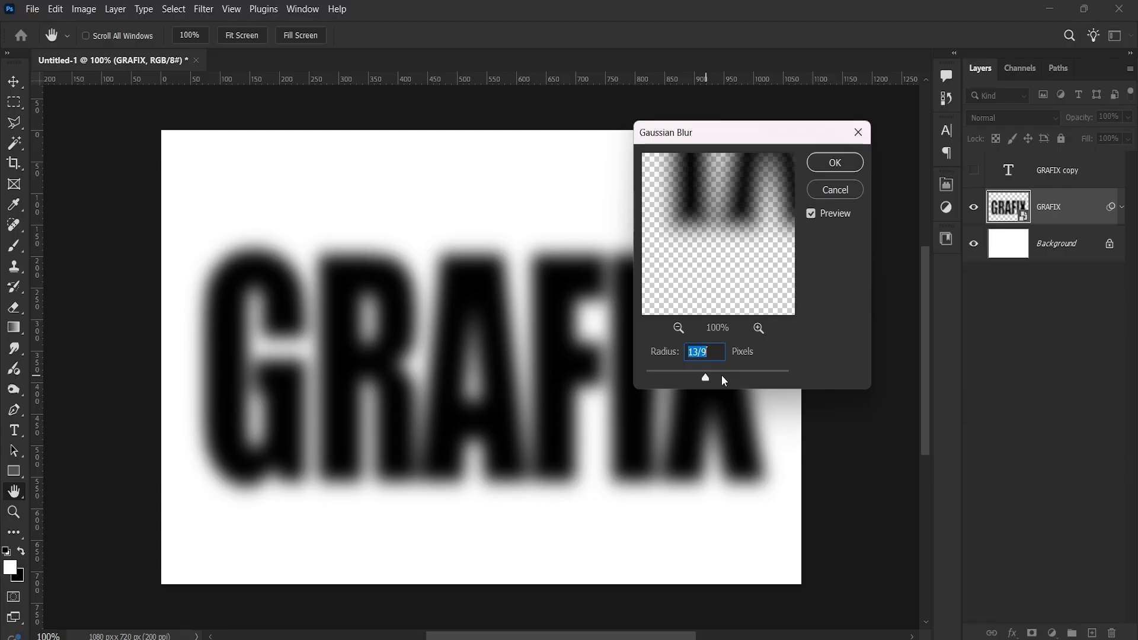
{"action": "left_click_drag", "start_coordinate": [706, 378], "coordinate": [705, 378]}
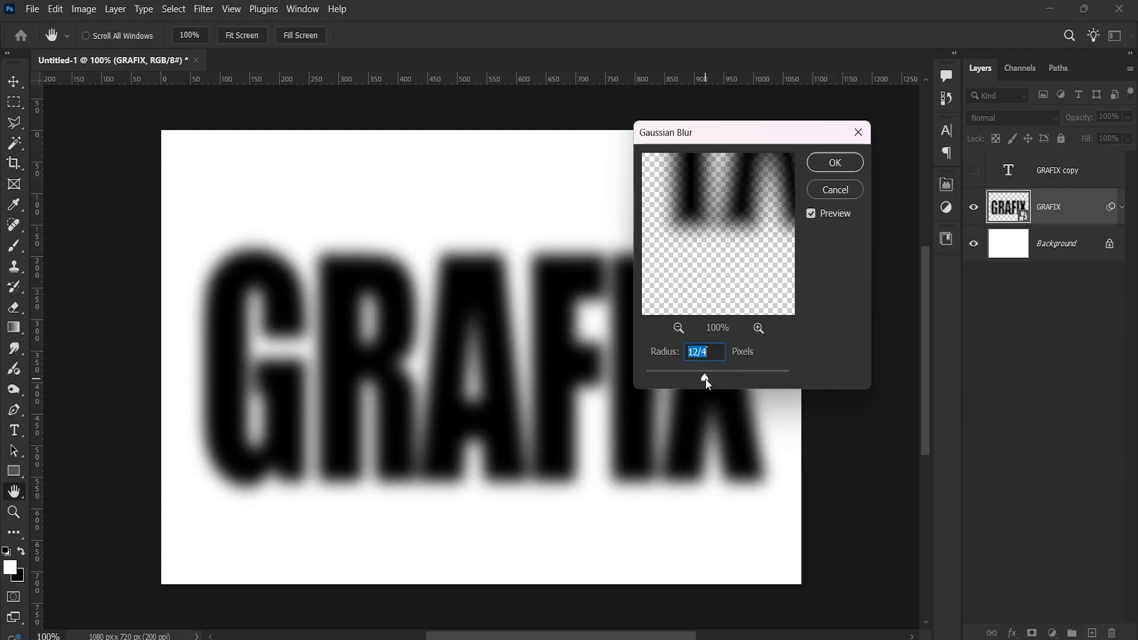
{"action": "left_click_drag", "start_coordinate": [705, 379], "coordinate": [705, 378]}
{"action": "key", "text": "Down"}
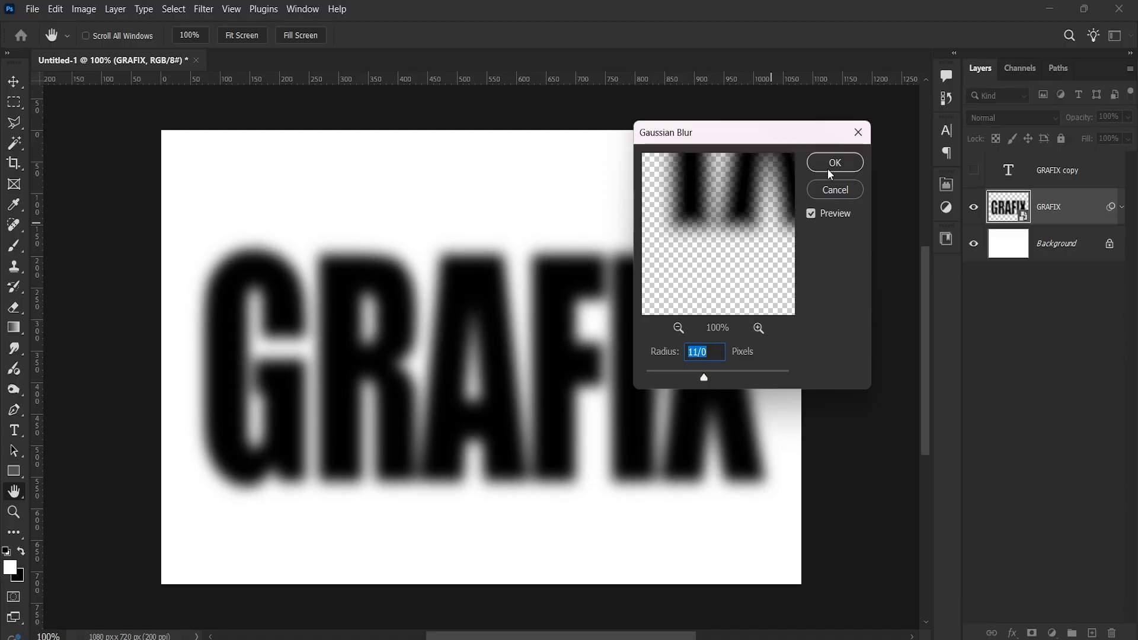
{"action": "left_click", "coordinate": [829, 169]}
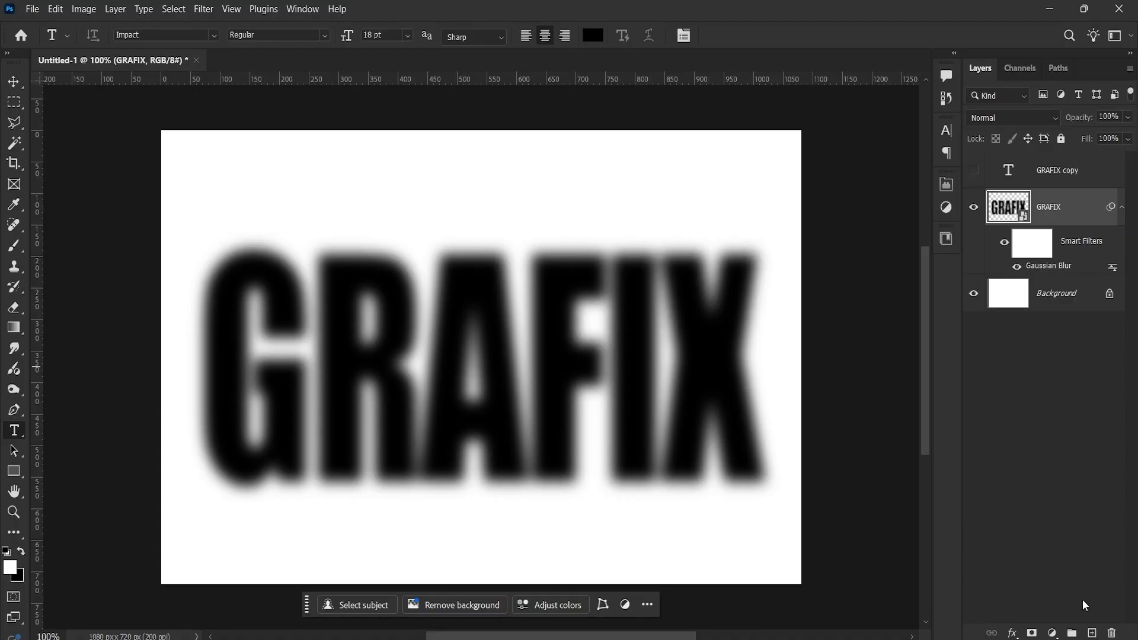
- Add a Gradient Map adjustment above the blurred text and load the custom white-and-blue gradient preset
{"action": "left_click", "coordinate": [1052, 633]}
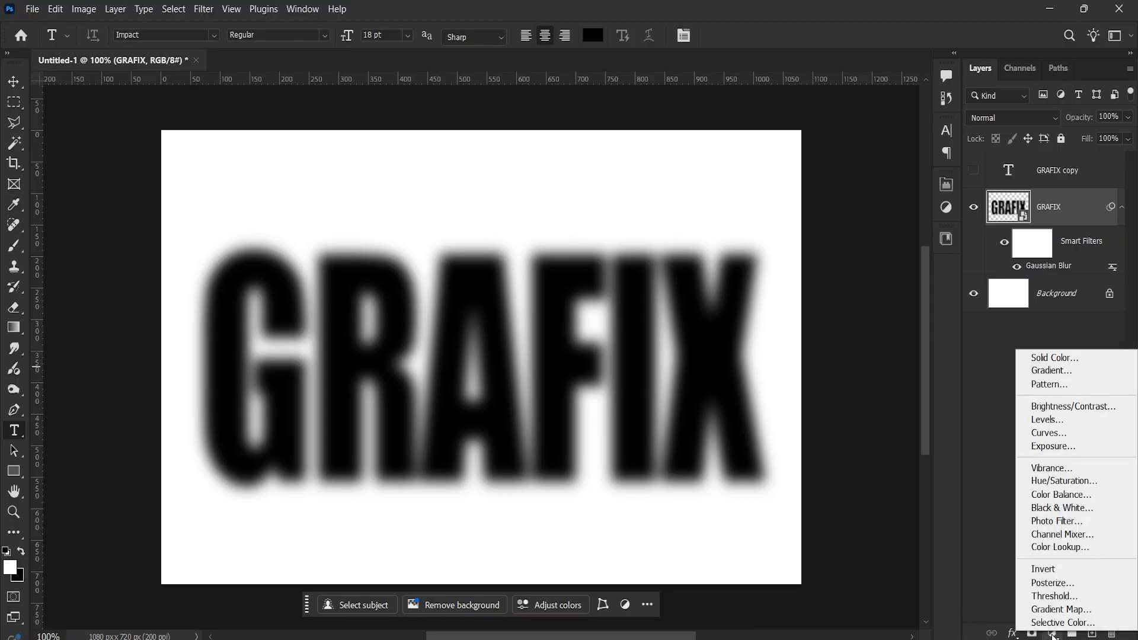
{"action": "left_click", "coordinate": [1052, 610]}
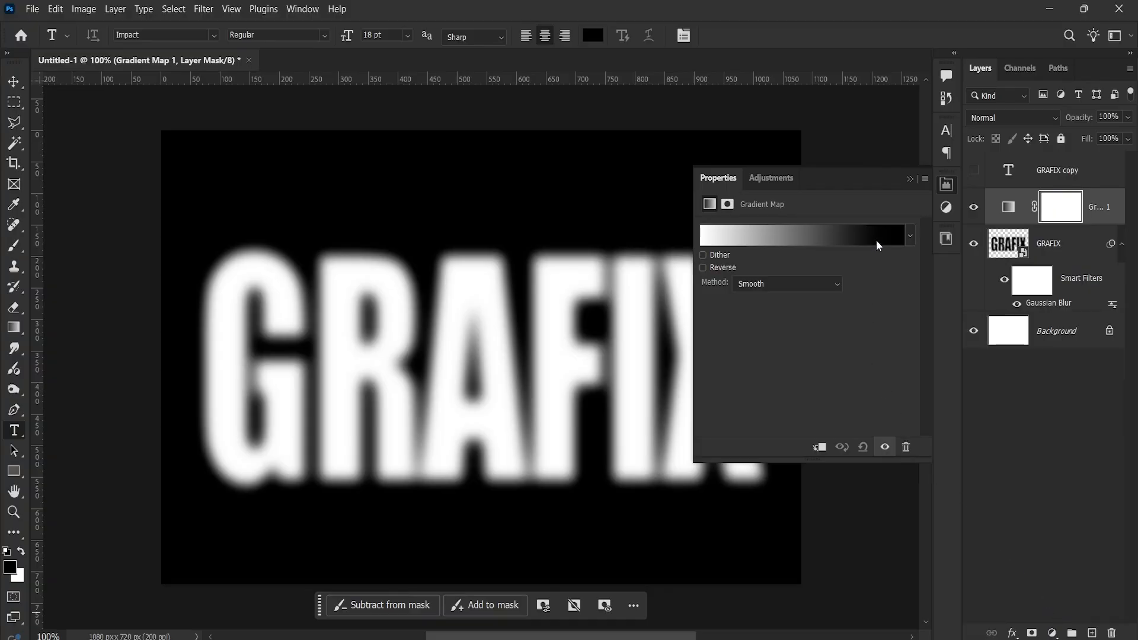
{"action": "left_click", "coordinate": [877, 241]}
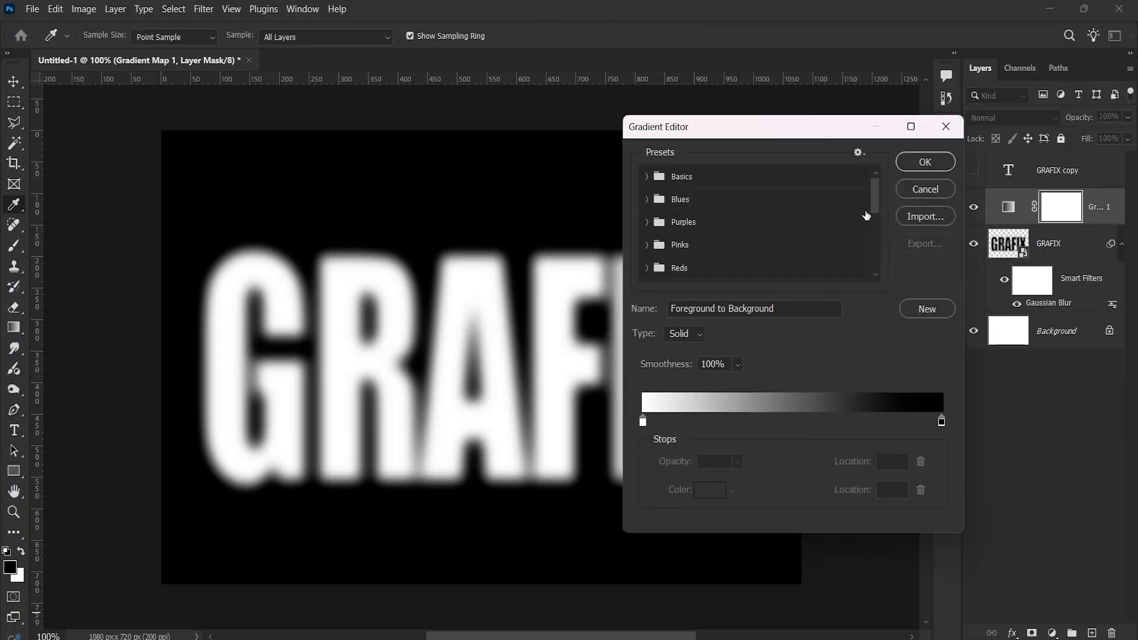
{"action": "left_click_drag", "start_coordinate": [876, 204], "coordinate": [880, 272]}
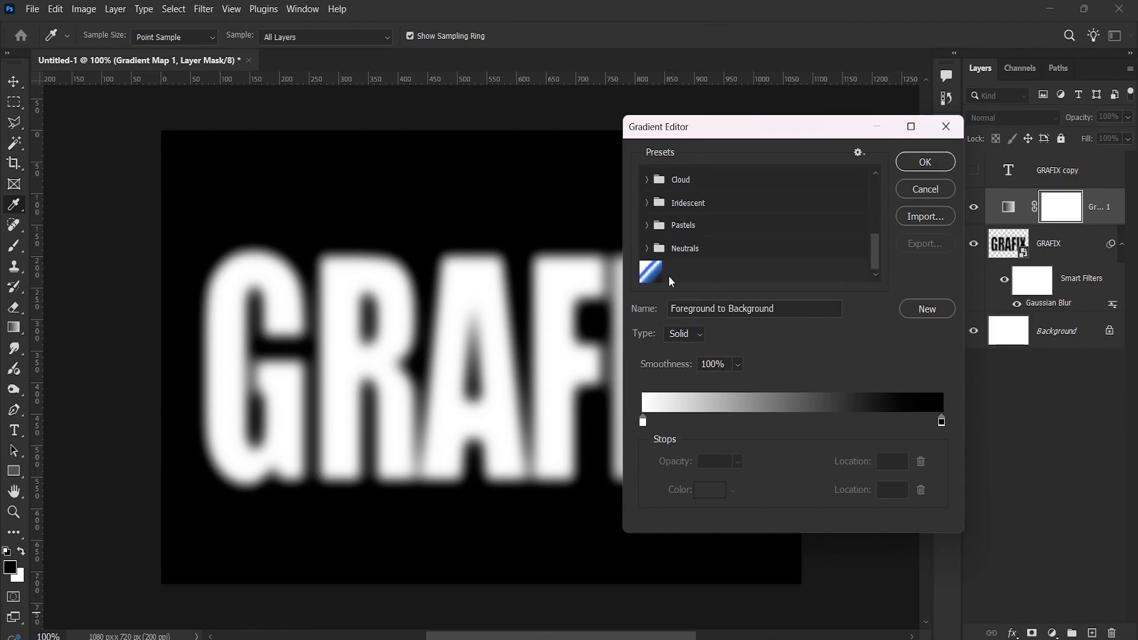
{"action": "left_click", "coordinate": [650, 276]}
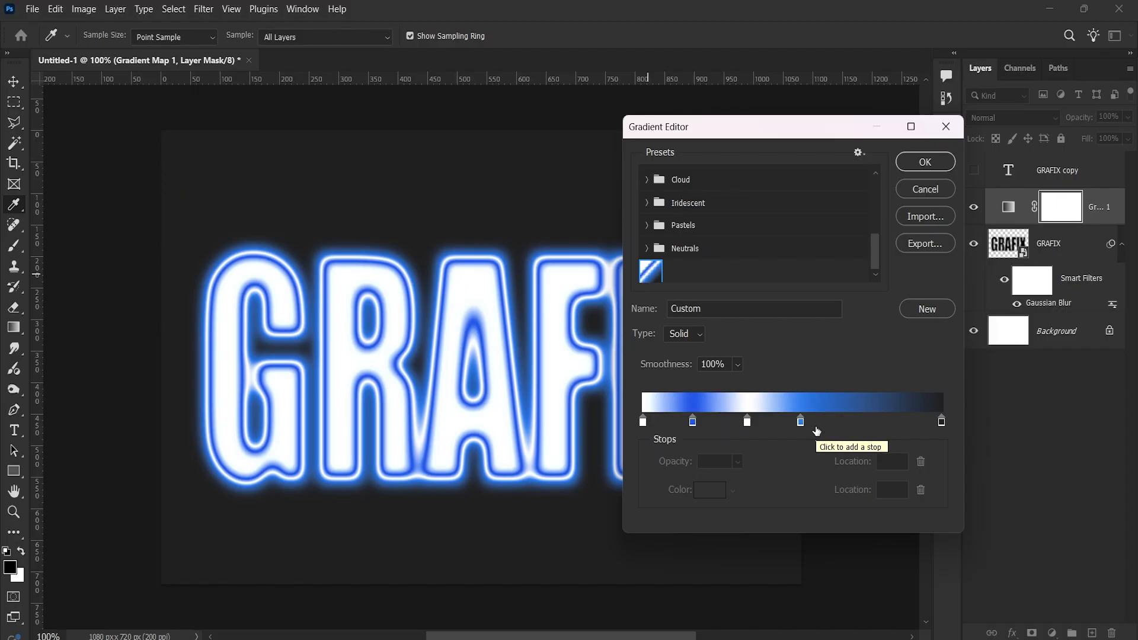
- Darken the gradient's end stop at location 100 to a neutral near-black
{"action": "left_click", "coordinate": [941, 421]}
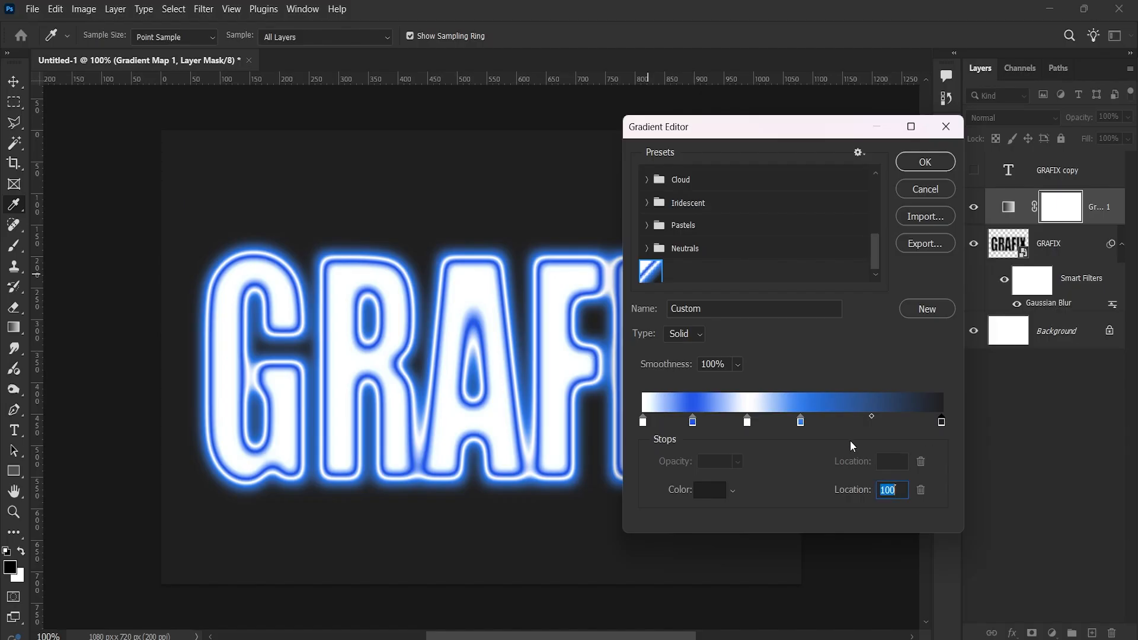
{"action": "left_click", "coordinate": [700, 494]}
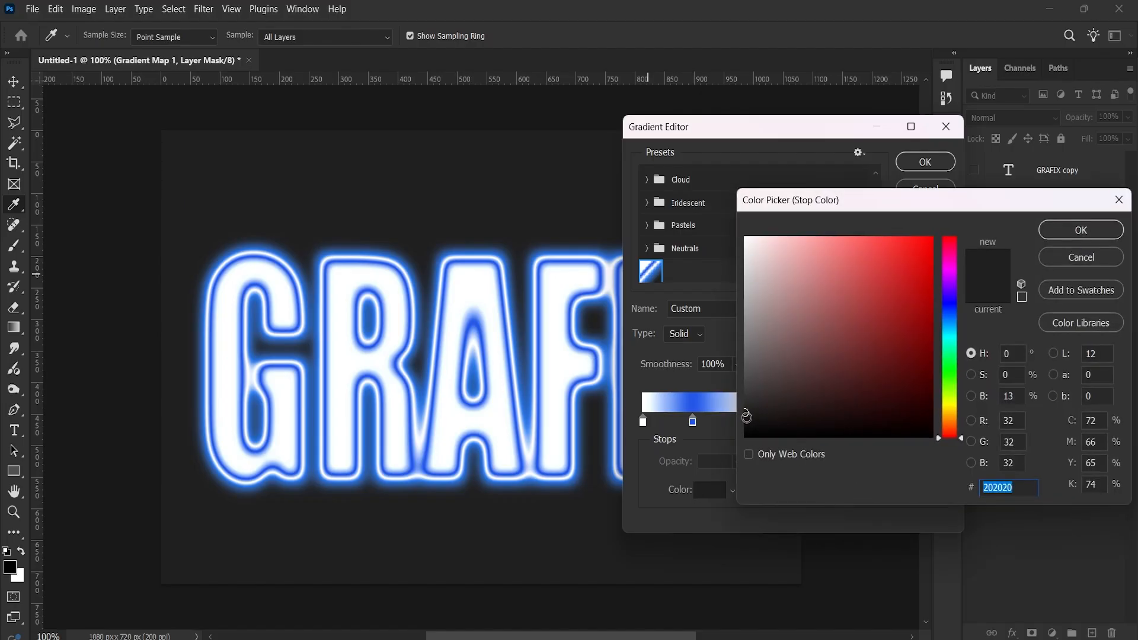
{"action": "left_click_drag", "start_coordinate": [748, 418], "coordinate": [732, 449]}
{"action": "left_click", "coordinate": [745, 434]}
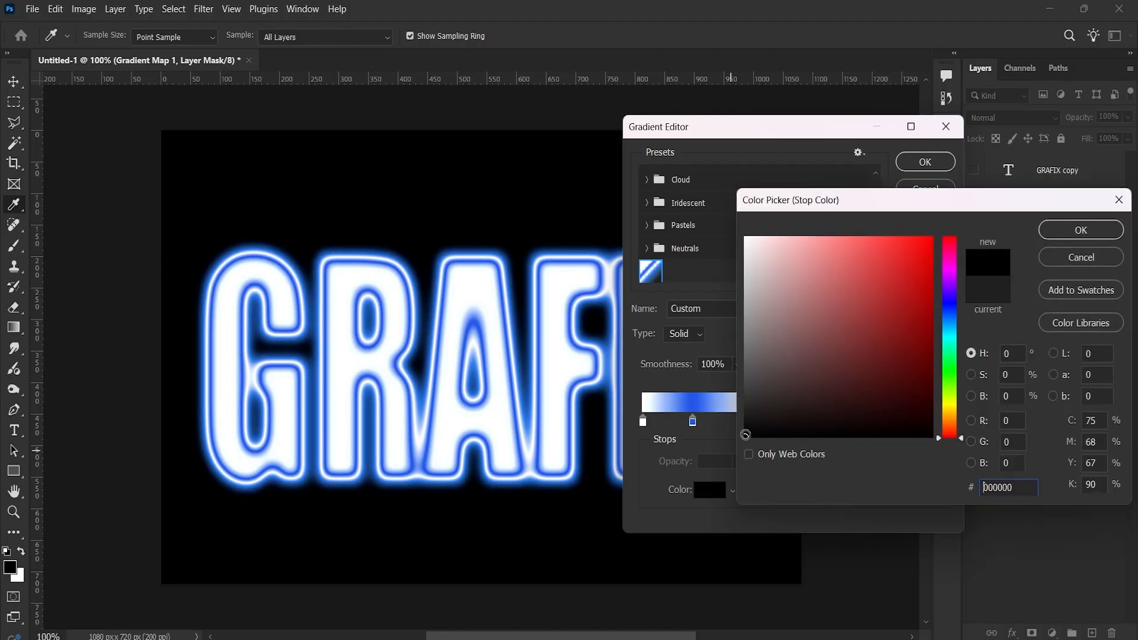
{"action": "left_click_drag", "start_coordinate": [745, 434], "coordinate": [739, 431]}
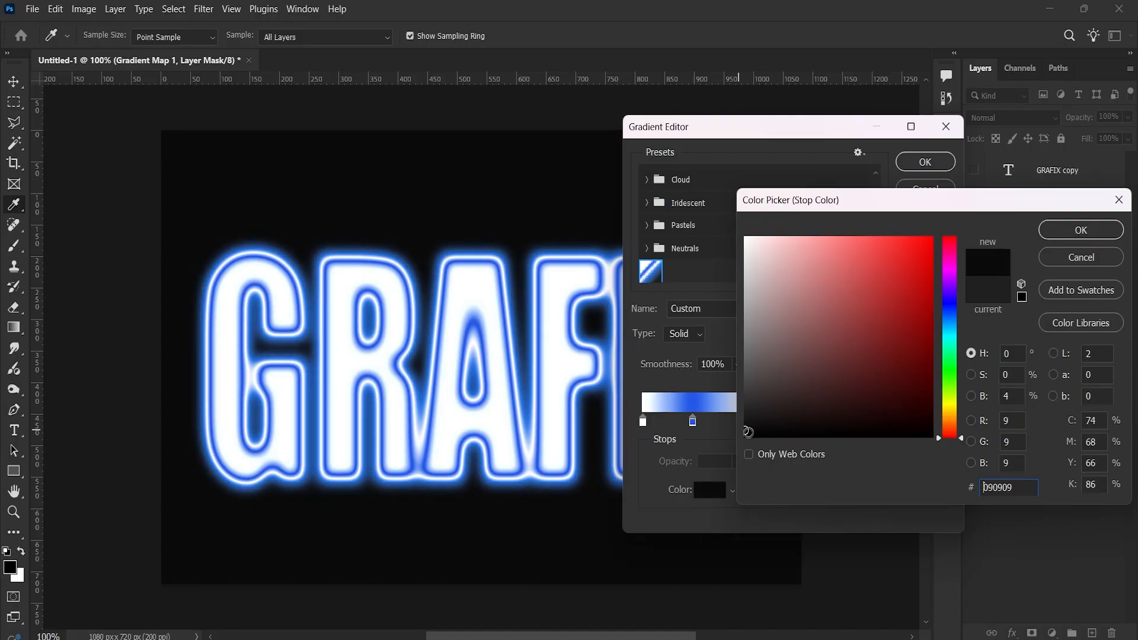
{"action": "left_click_drag", "start_coordinate": [748, 432], "coordinate": [743, 432]}
{"action": "left_click", "coordinate": [1075, 230]}
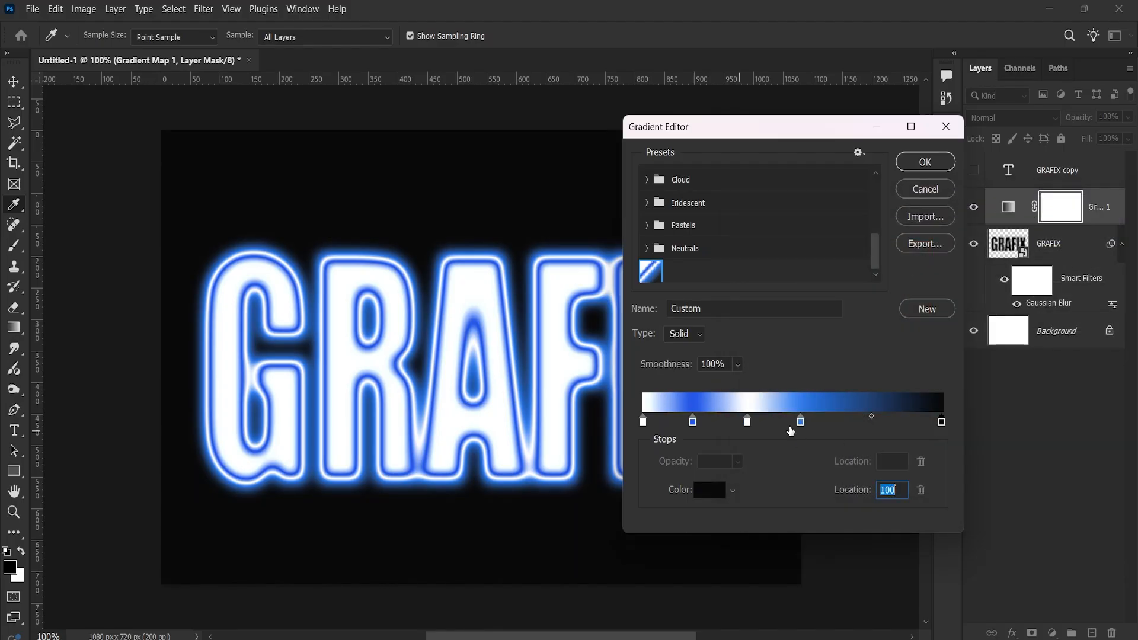
- Reposition the inner gradient stops to 65% for the light blue, 41% for the white and 21% for the dark blue, and apply the gradient
{"action": "left_click_drag", "start_coordinate": [802, 423], "coordinate": [837, 424]}
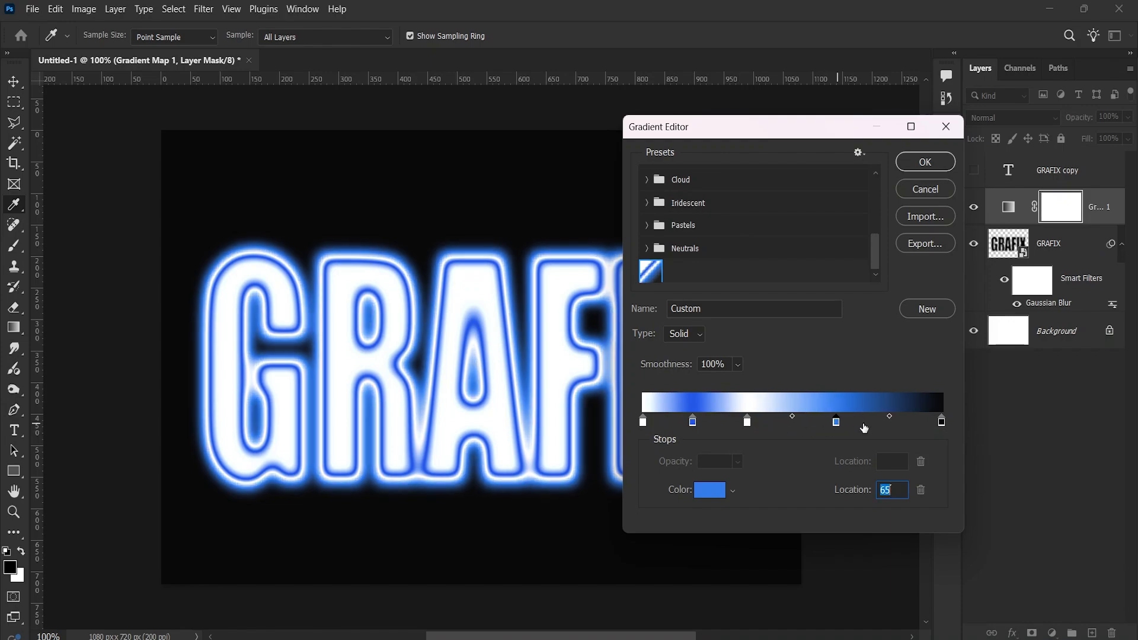
{"action": "left_click_drag", "start_coordinate": [888, 418], "coordinate": [893, 417]}
{"action": "left_click_drag", "start_coordinate": [747, 423], "coordinate": [764, 423]}
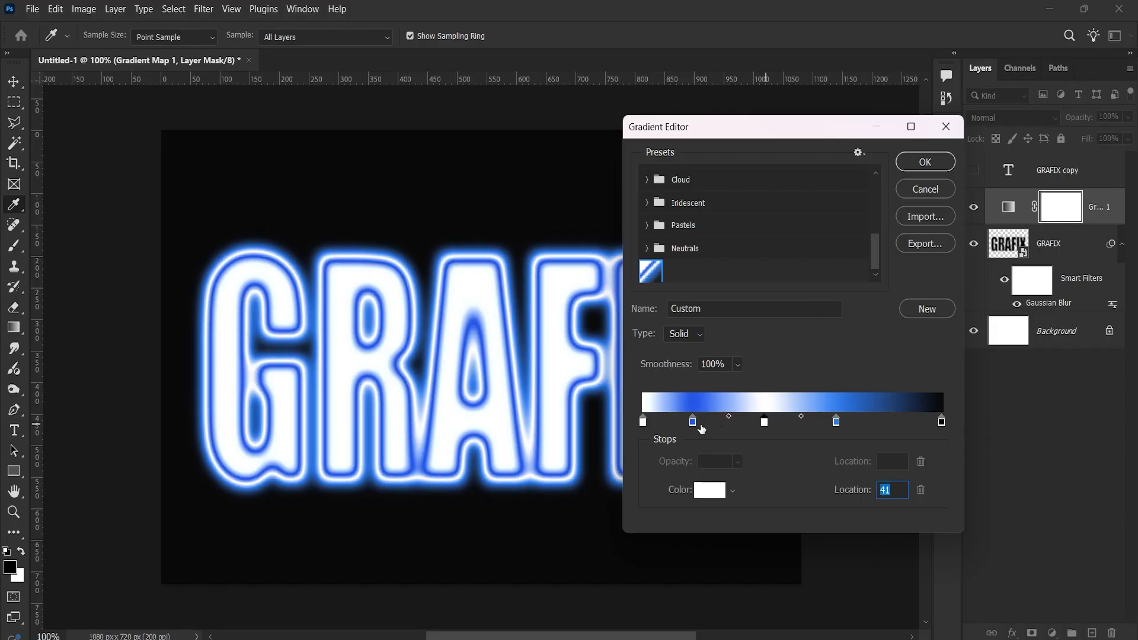
{"action": "left_click_drag", "start_coordinate": [693, 422], "coordinate": [704, 424]}
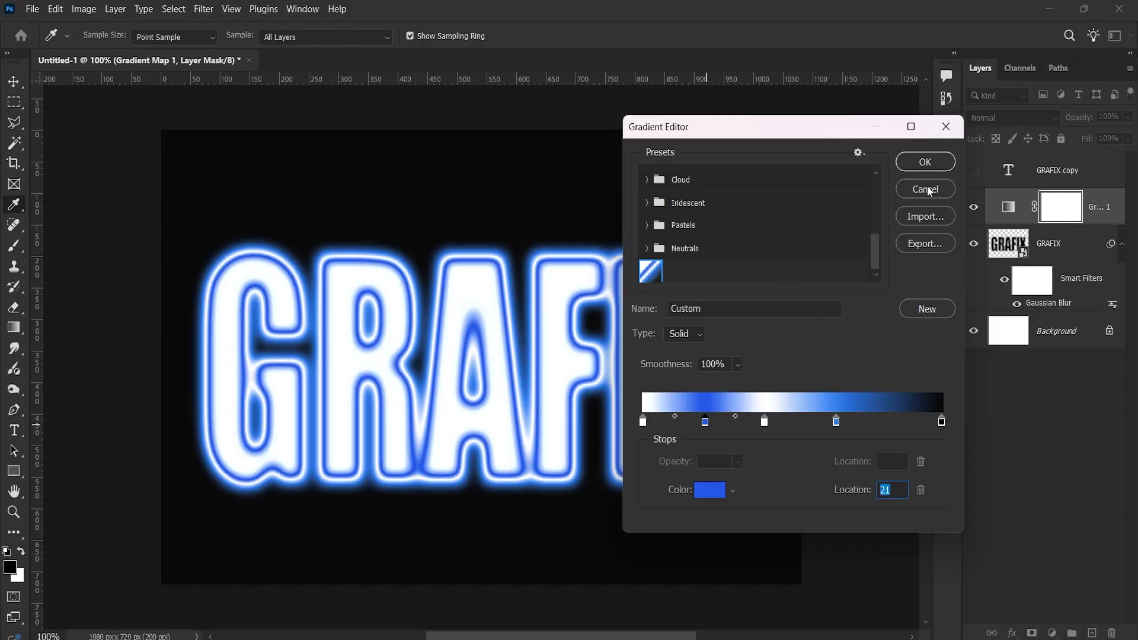
{"action": "left_click", "coordinate": [905, 161]}
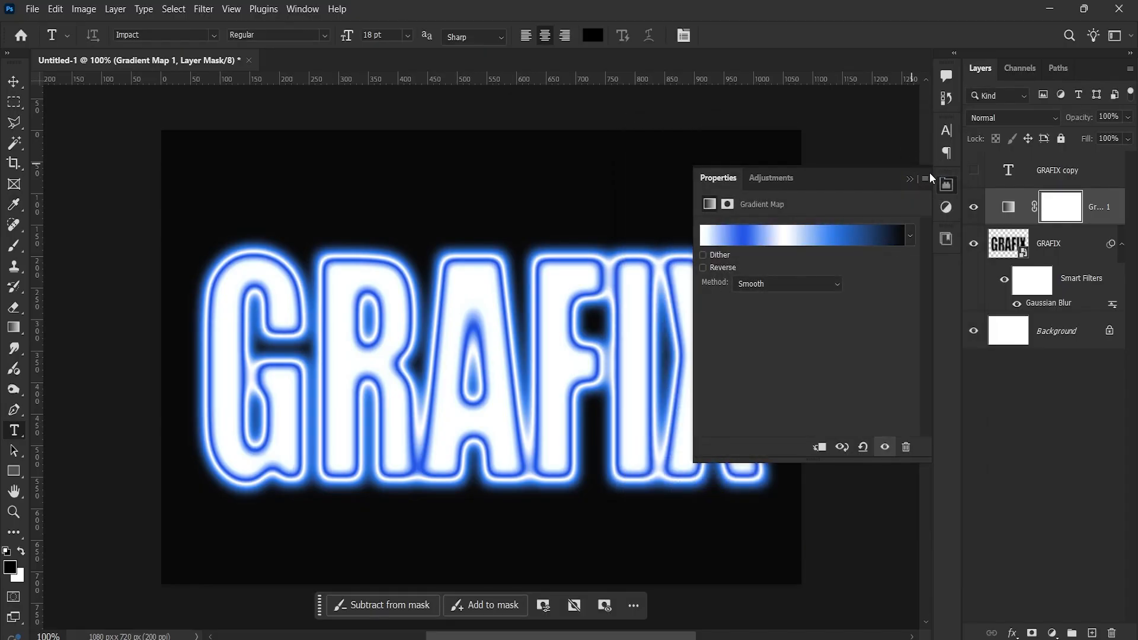
- Hide the Gradient Map and blurred GRAFIX layers, and show the GRAFIX copy text layer
{"action": "left_click", "coordinate": [974, 210]}
{"action": "left_click", "coordinate": [973, 247]}
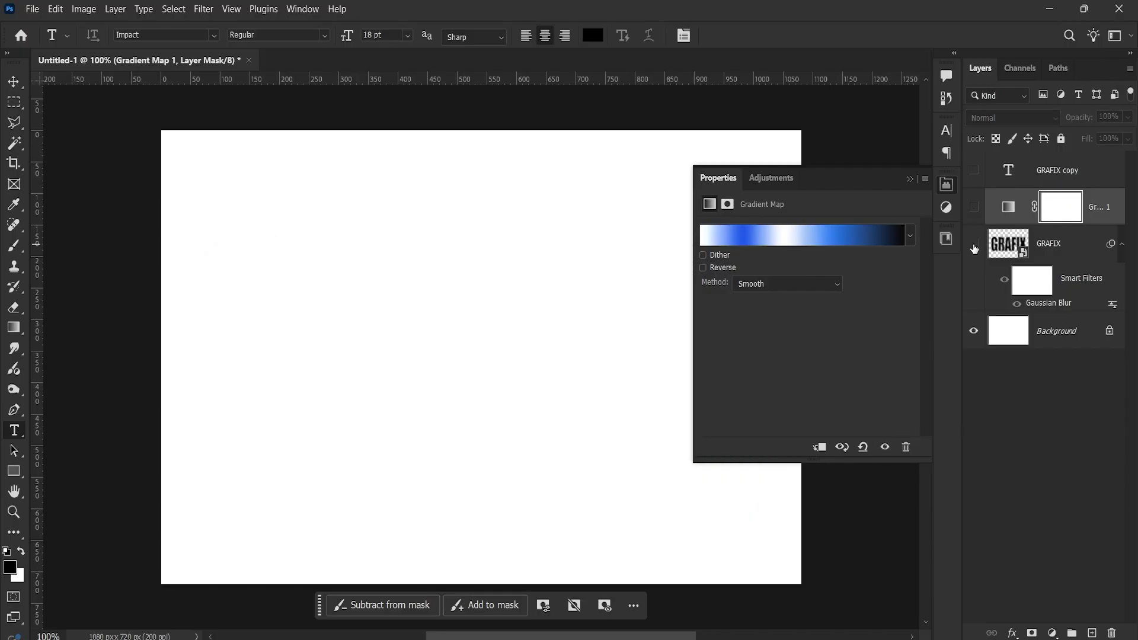
{"action": "left_click", "coordinate": [974, 171]}
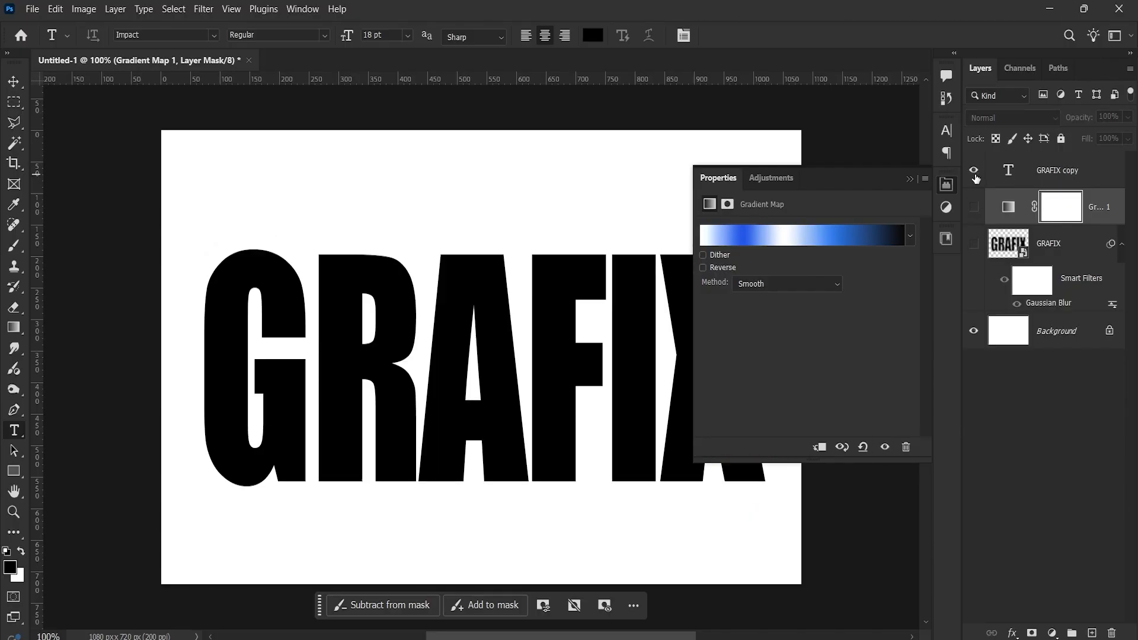
- Convert the GRAFIX copy text layer to a smart object
{"action": "left_click", "coordinate": [1094, 184]}
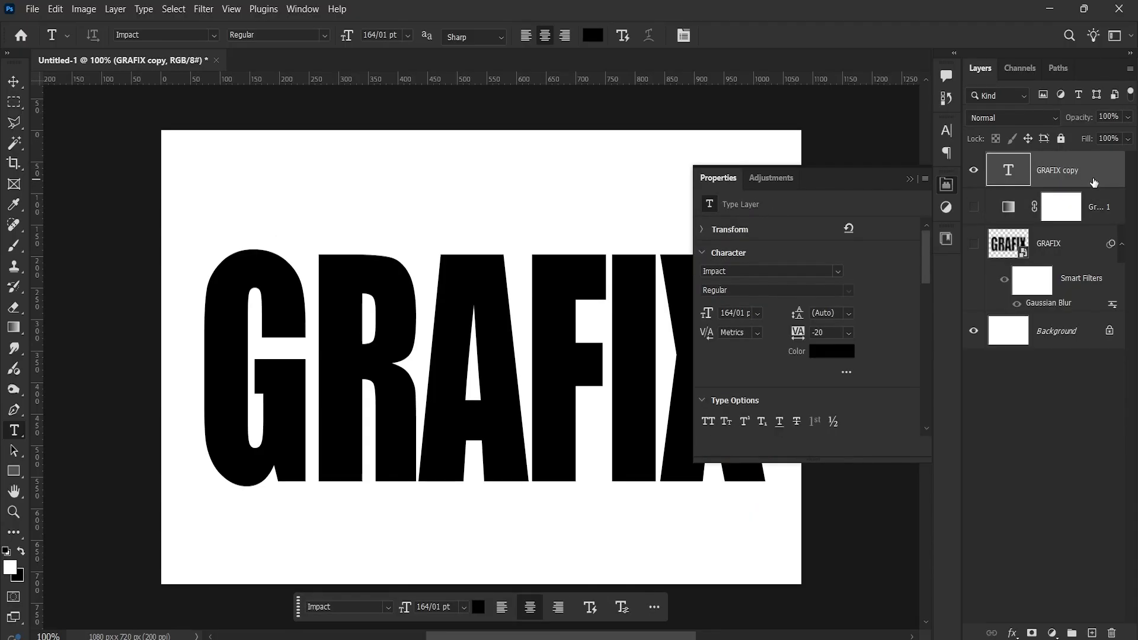
{"action": "right_click", "coordinate": [1094, 178]}
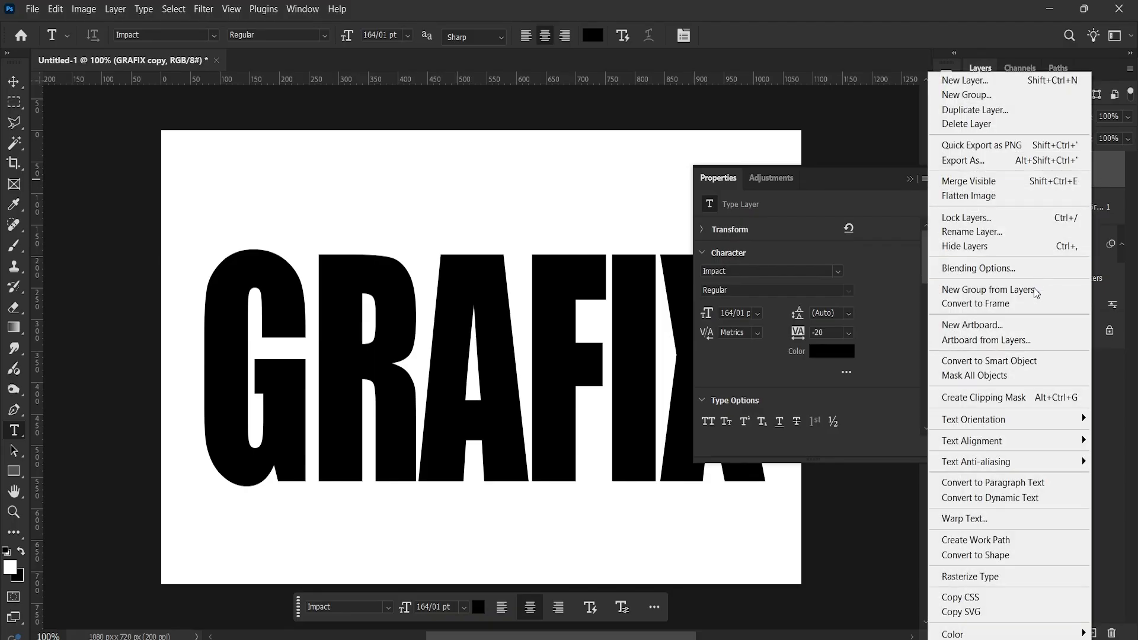
{"action": "left_click", "coordinate": [973, 361]}
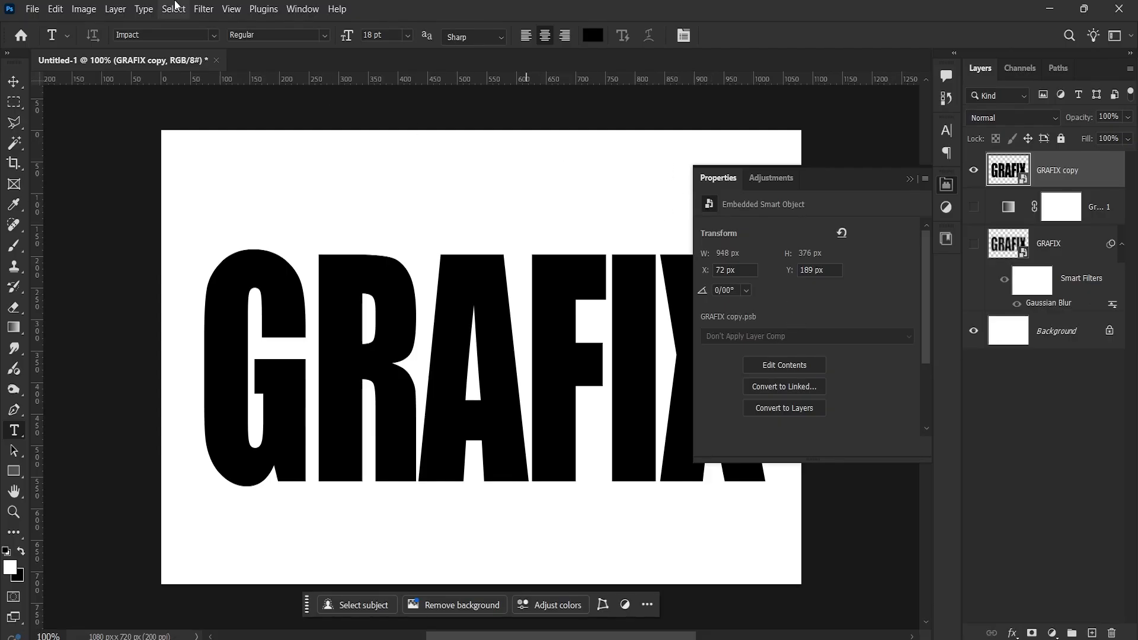
- Apply a Radial Blur to the GRAFIX copy smart object with amount 15, Zoom method and Best quality
{"action": "left_click", "coordinate": [209, 9]}
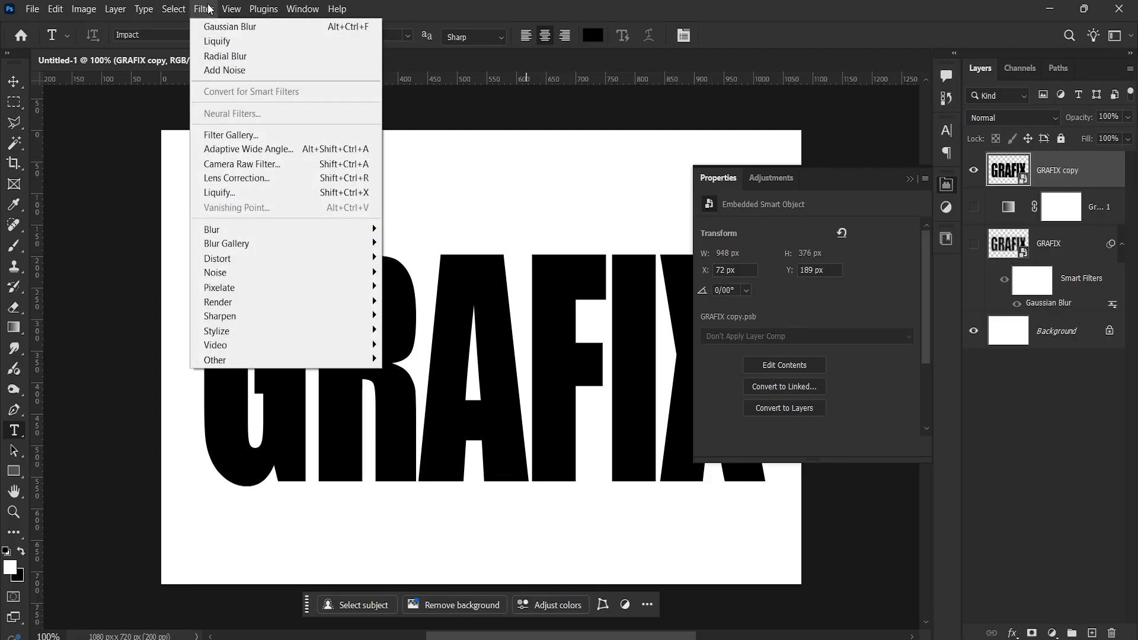
{"action": "mouse_move", "coordinate": [265, 229]}
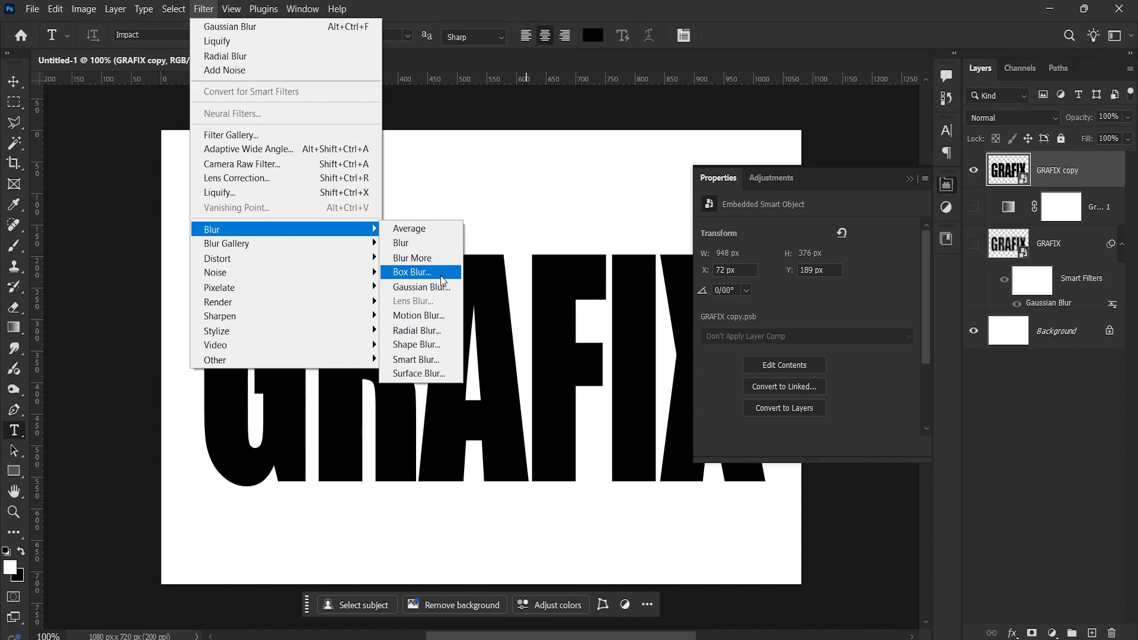
{"action": "left_click", "coordinate": [446, 330]}
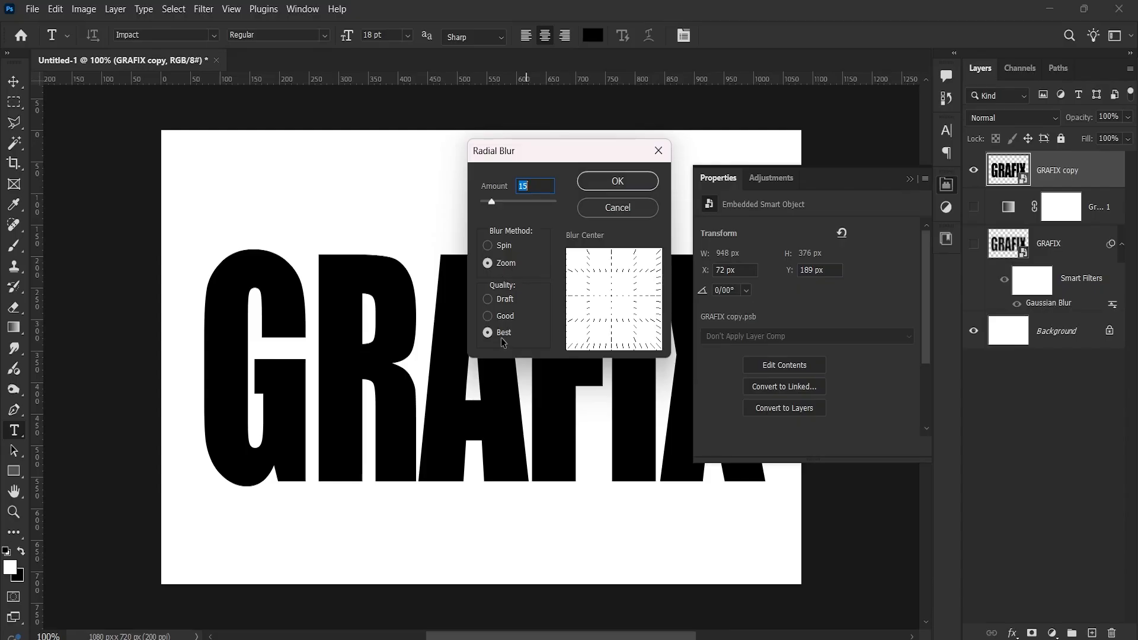
{"action": "left_click", "coordinate": [588, 188]}
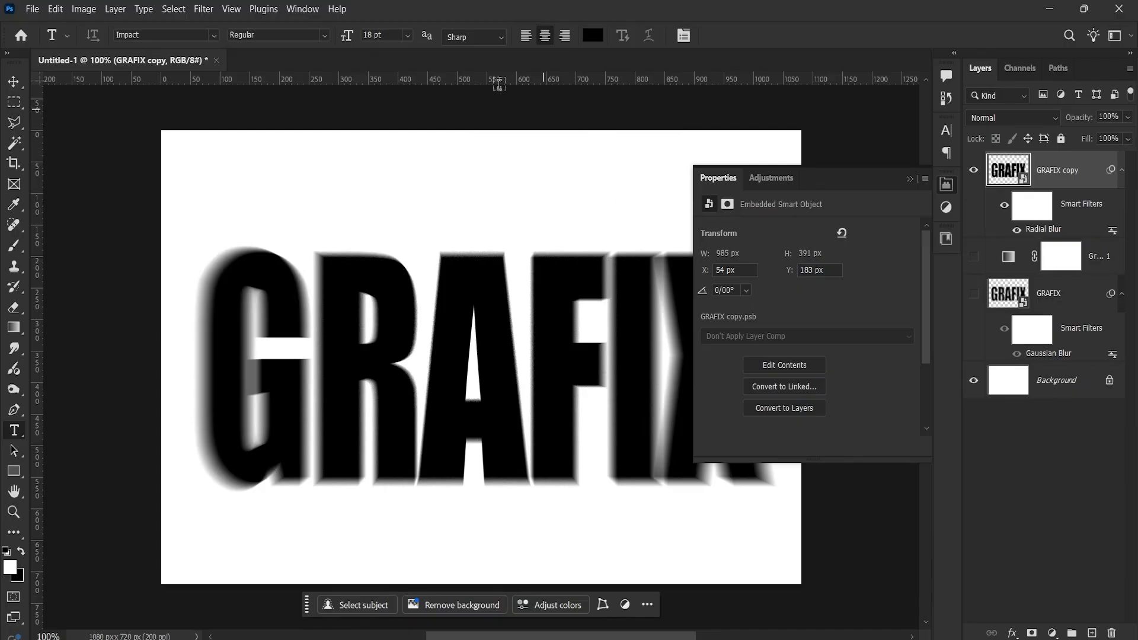
- Add a Gaussian Blur with a 4.9-pixel radius to the GRAFIX copy smart object
{"action": "left_click", "coordinate": [200, 10]}
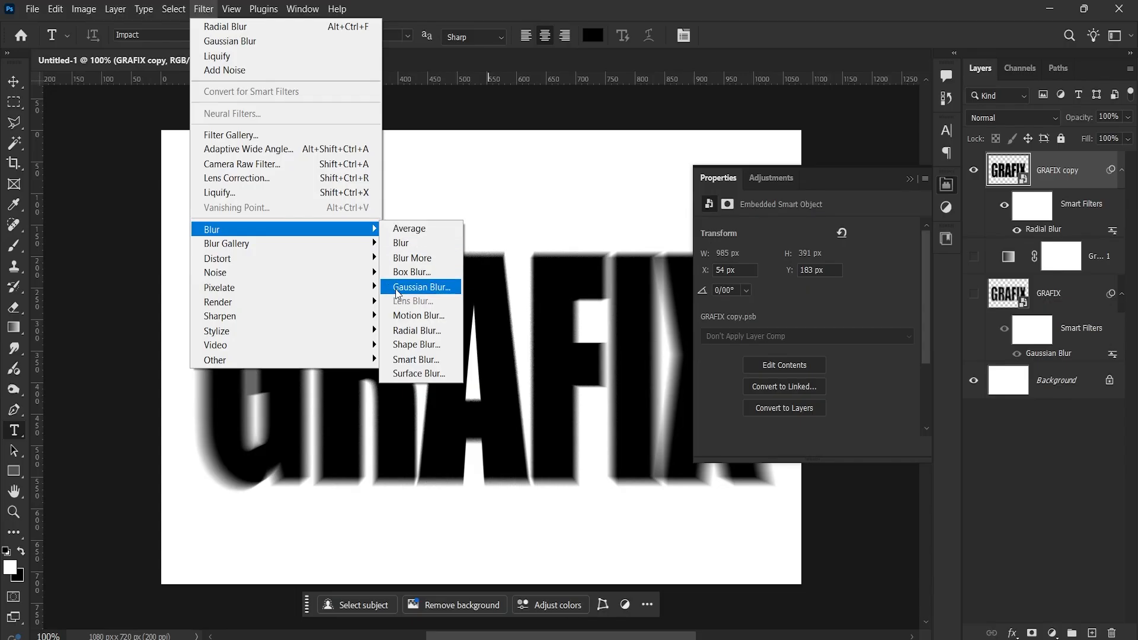
{"action": "left_click", "coordinate": [421, 287]}
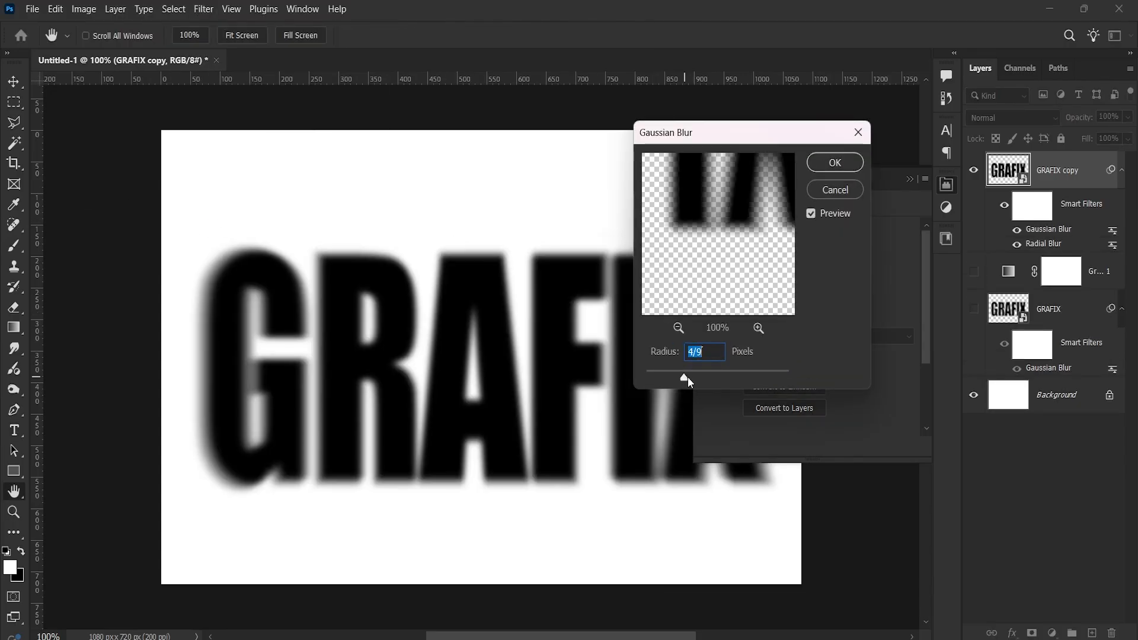
{"action": "left_click", "coordinate": [684, 377]}
{"action": "left_click", "coordinate": [832, 170]}
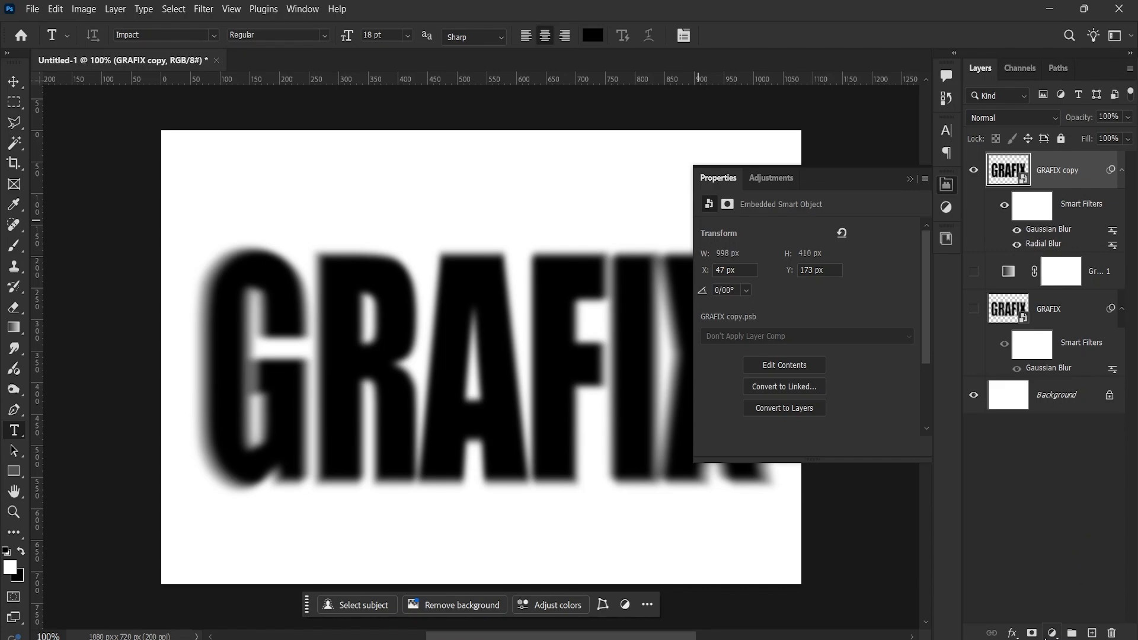
- Add a Gradient Map adjustment above the GRAFIX copy layer, keeping its white-to-black gradient unreversed
{"action": "left_click", "coordinate": [1051, 633]}
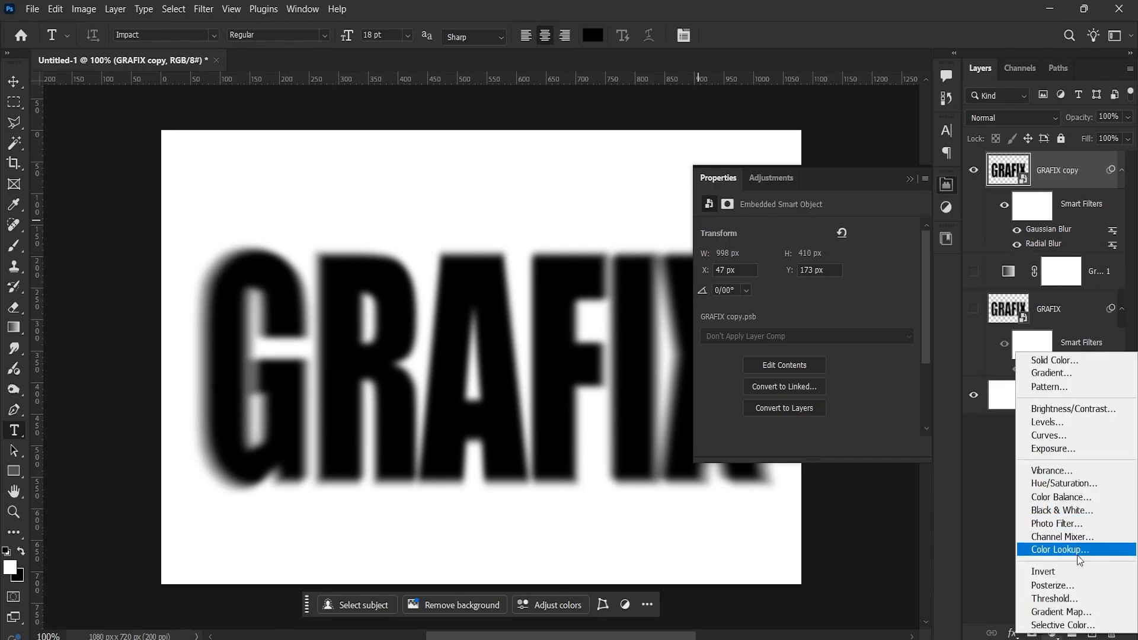
{"action": "left_click", "coordinate": [1061, 612]}
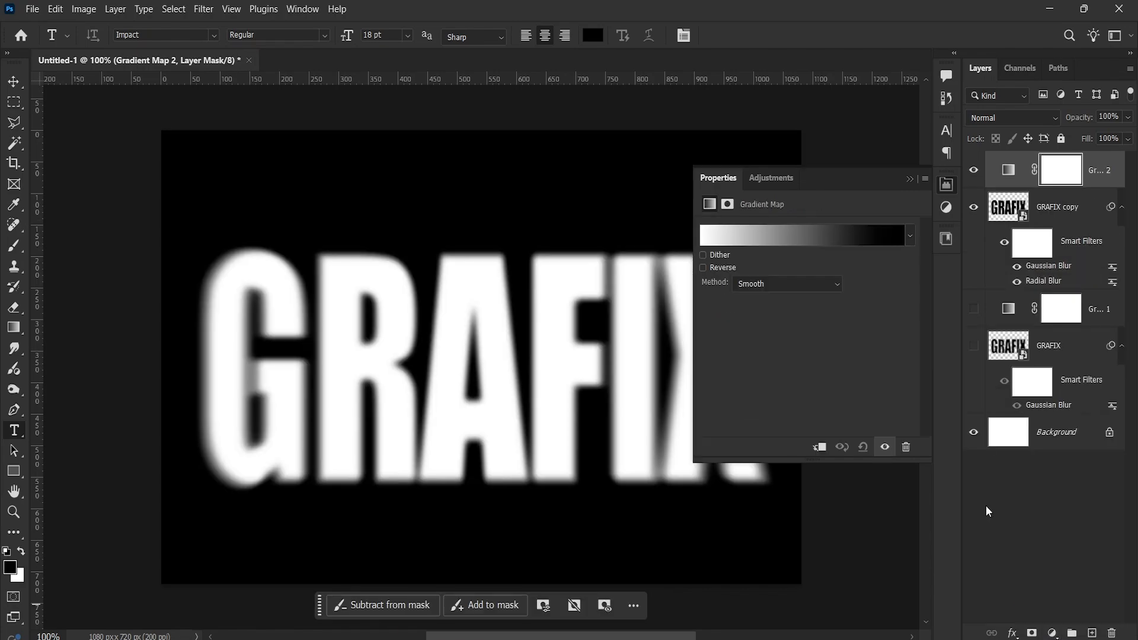
{"action": "left_click", "coordinate": [709, 270]}
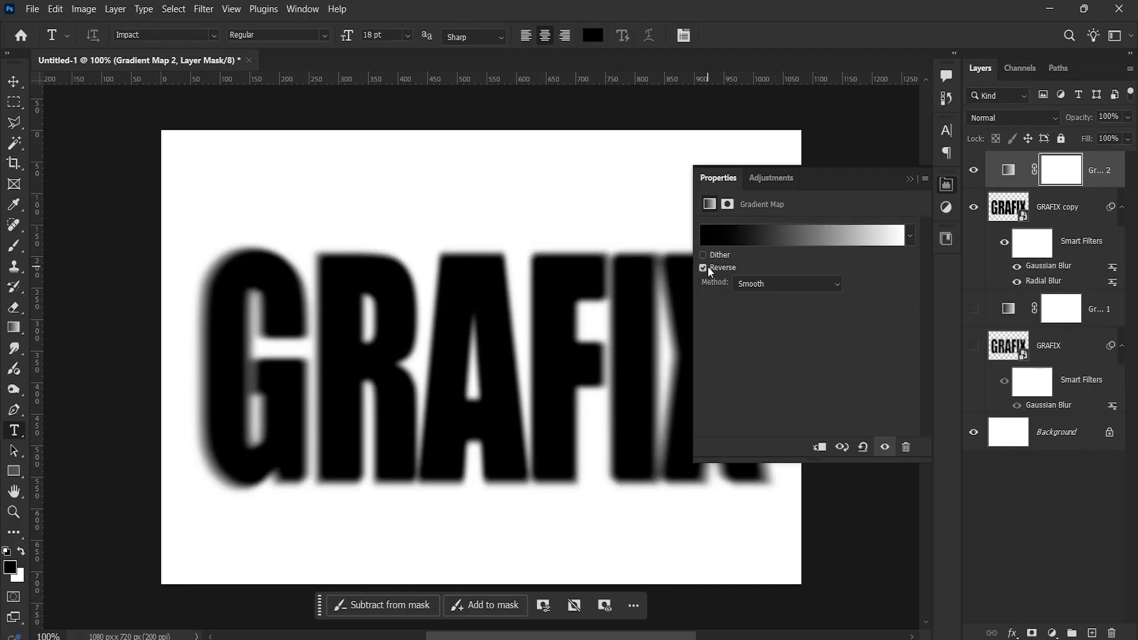
{"action": "left_click", "coordinate": [709, 269]}
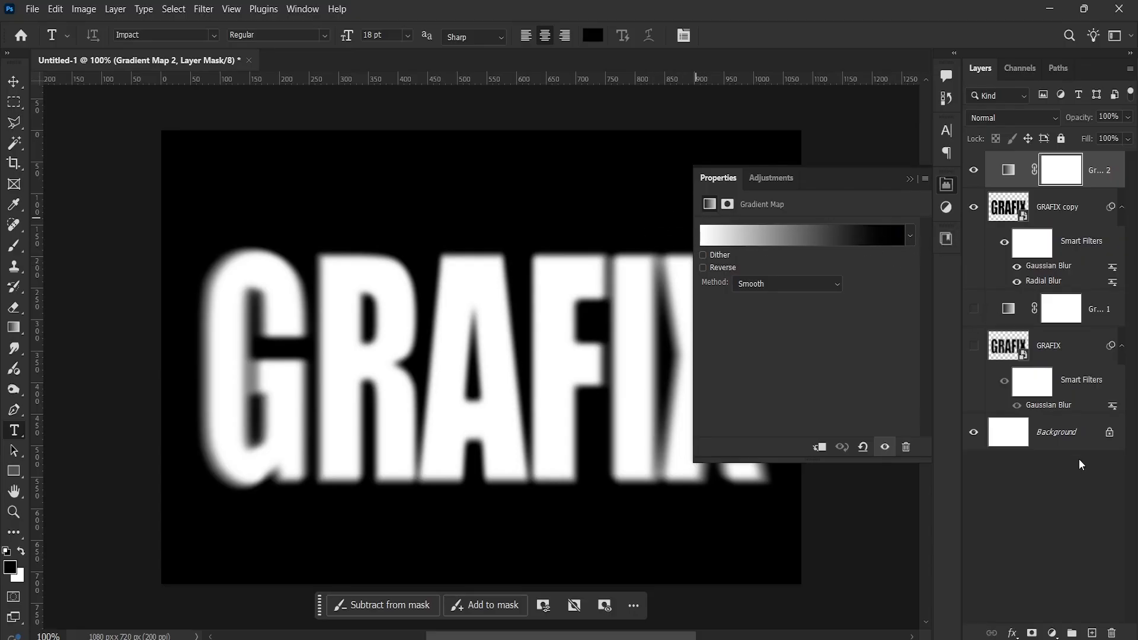
- Hide the new Gradient Map and GRAFIX copy layers, show the lower Gradient Map and GRAFIX layers, and collapse the adjustment properties
{"action": "left_click", "coordinate": [1083, 486]}
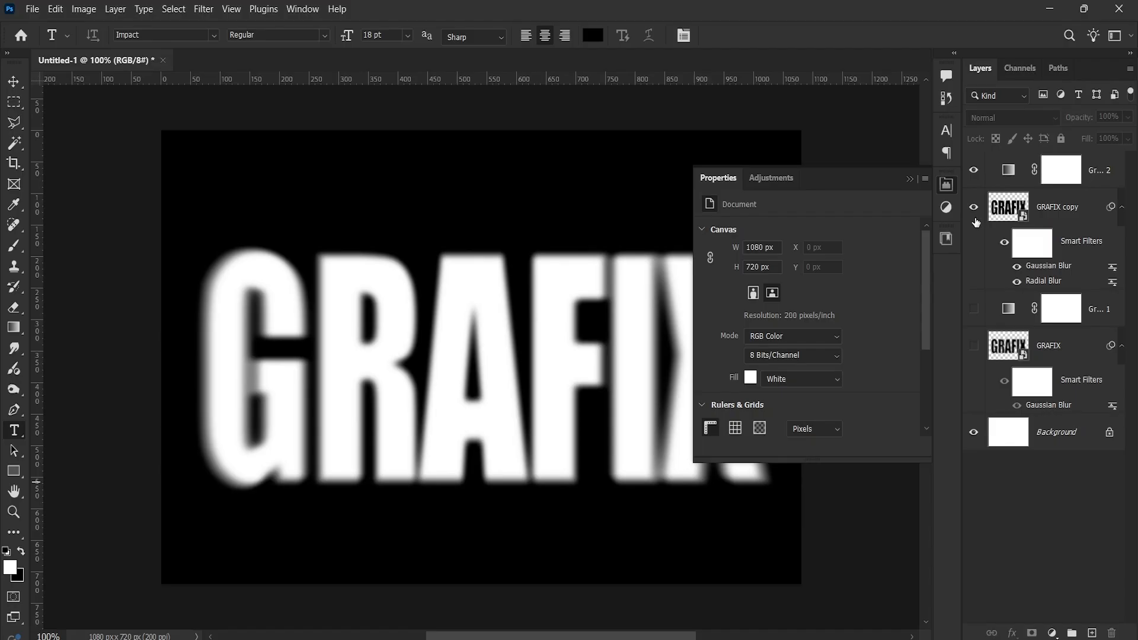
{"action": "left_click_drag", "start_coordinate": [973, 172], "coordinate": [974, 355]}
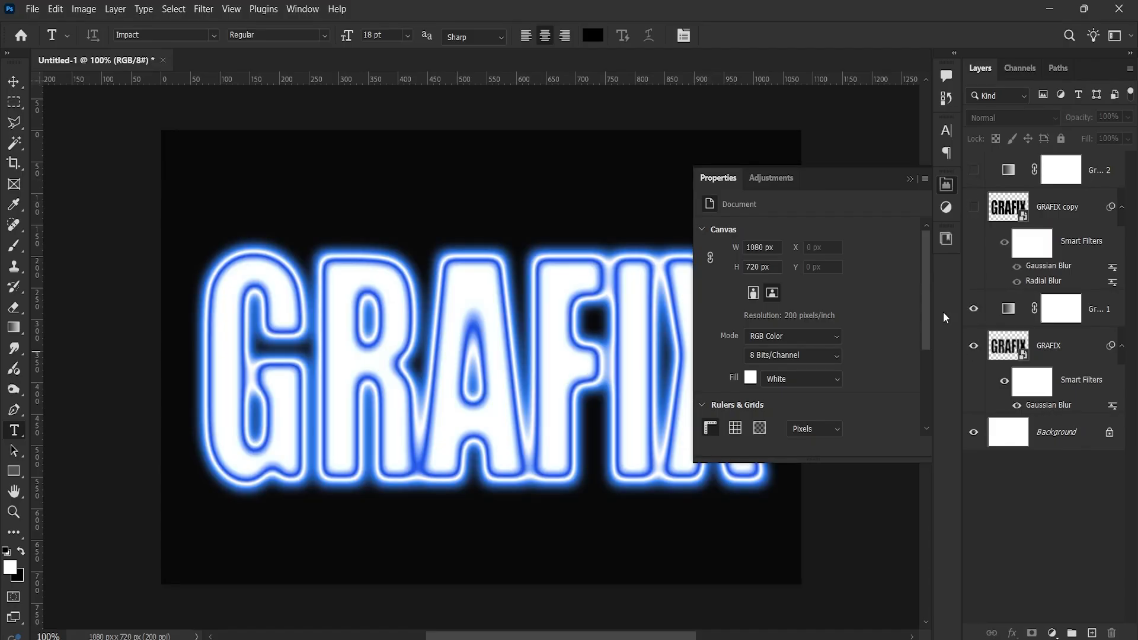
{"action": "left_click", "coordinate": [910, 179]}
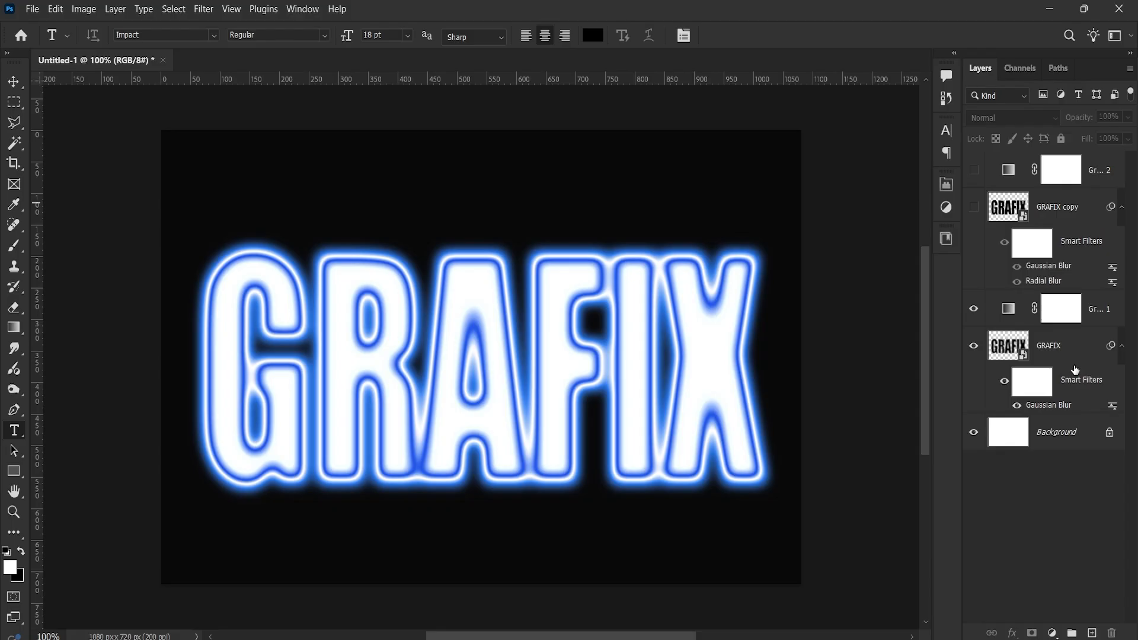
- Add a layer mask to the GRAFIX layer and invert it to black
{"action": "left_click", "coordinate": [1074, 359]}
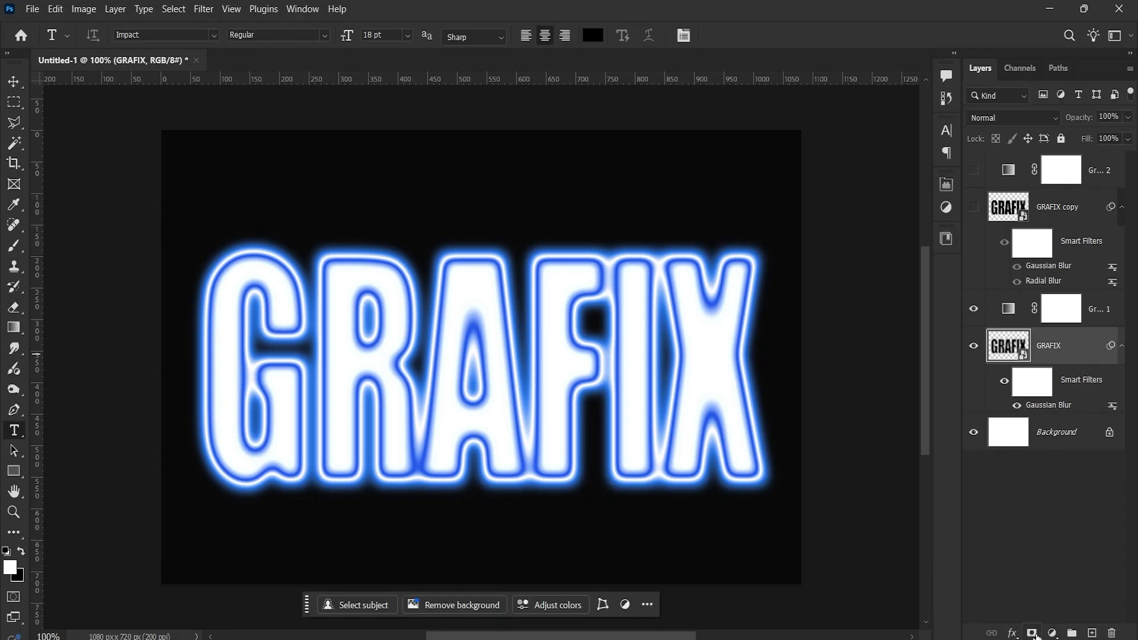
{"action": "left_click", "coordinate": [1032, 633]}
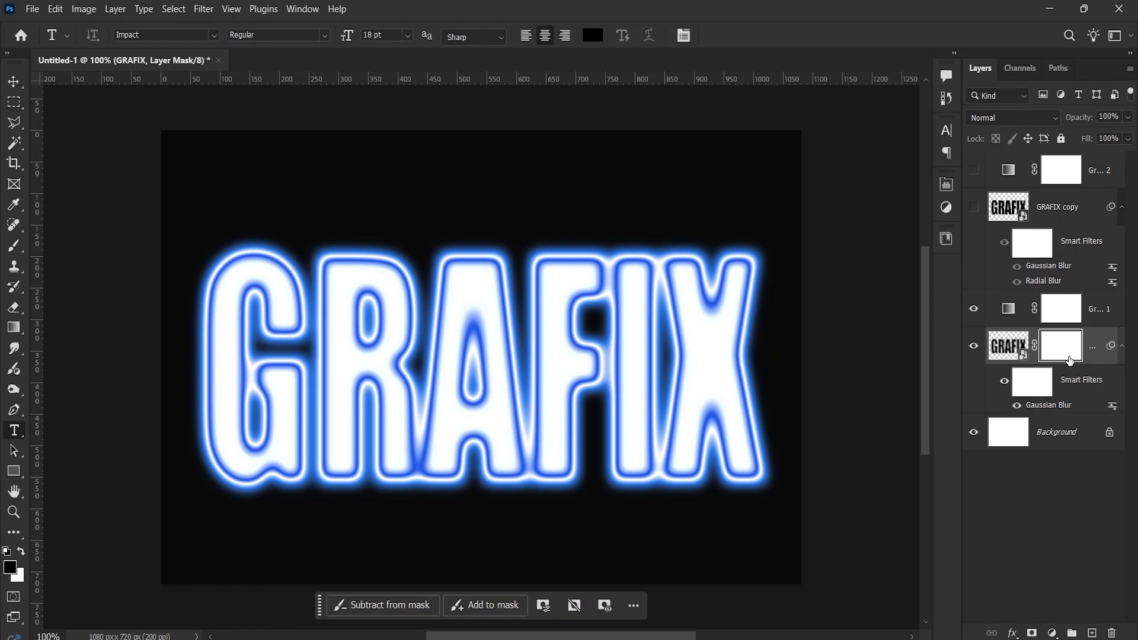
{"action": "key", "text": "ctrl+i"}
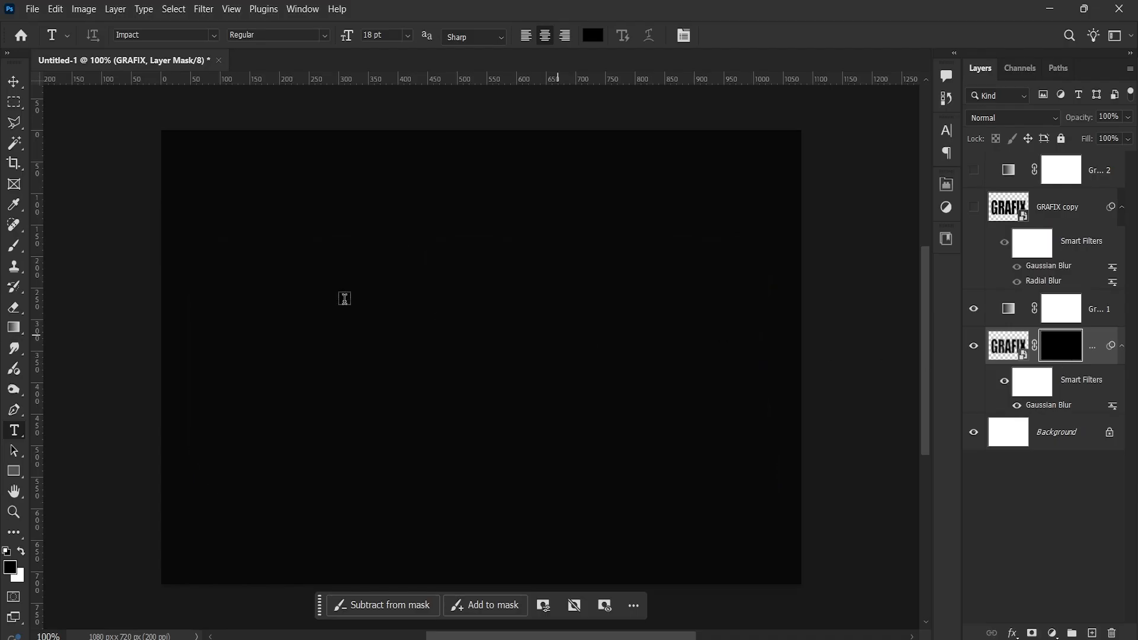
- Set up a soft white brush of 500 px with 15% hardness and 22% flow for painting on the mask
{"action": "left_click", "coordinate": [13, 247]}
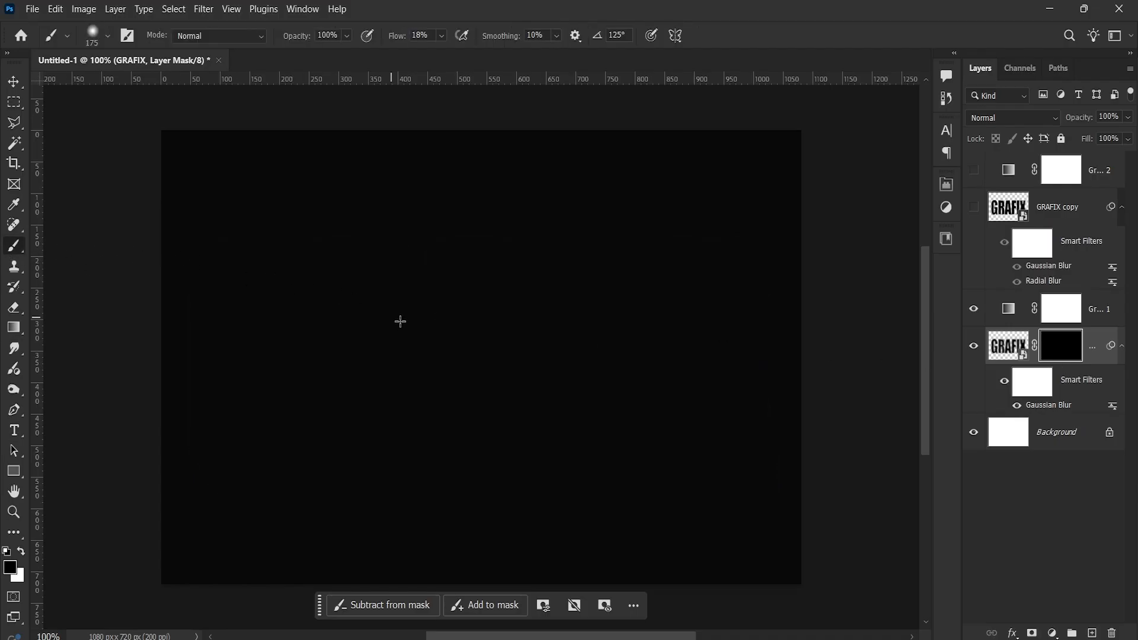
{"action": "key", "text": "Caps_Lock"}
{"action": "key", "text": "bracketright"}
{"action": "key", "text": "bracketright"}
{"action": "key", "text": "bracketright"}
{"action": "key", "text": "bracketright"}
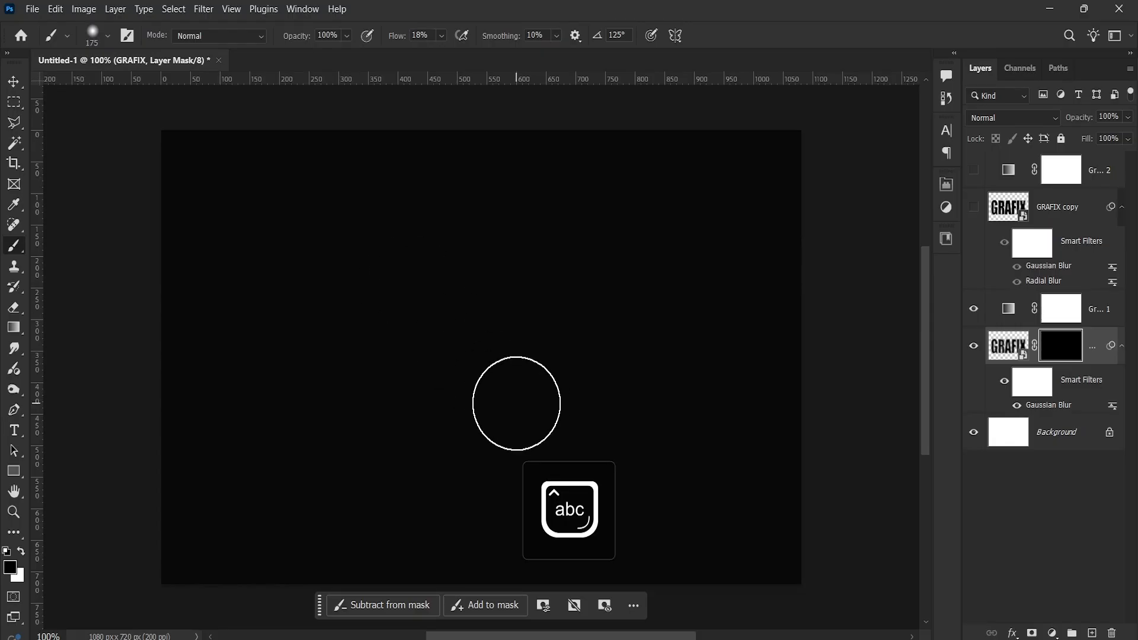
{"action": "key", "text": "bracketleft"}
{"action": "right_click", "coordinate": [490, 356]}
{"action": "key", "text": "bracketright"}
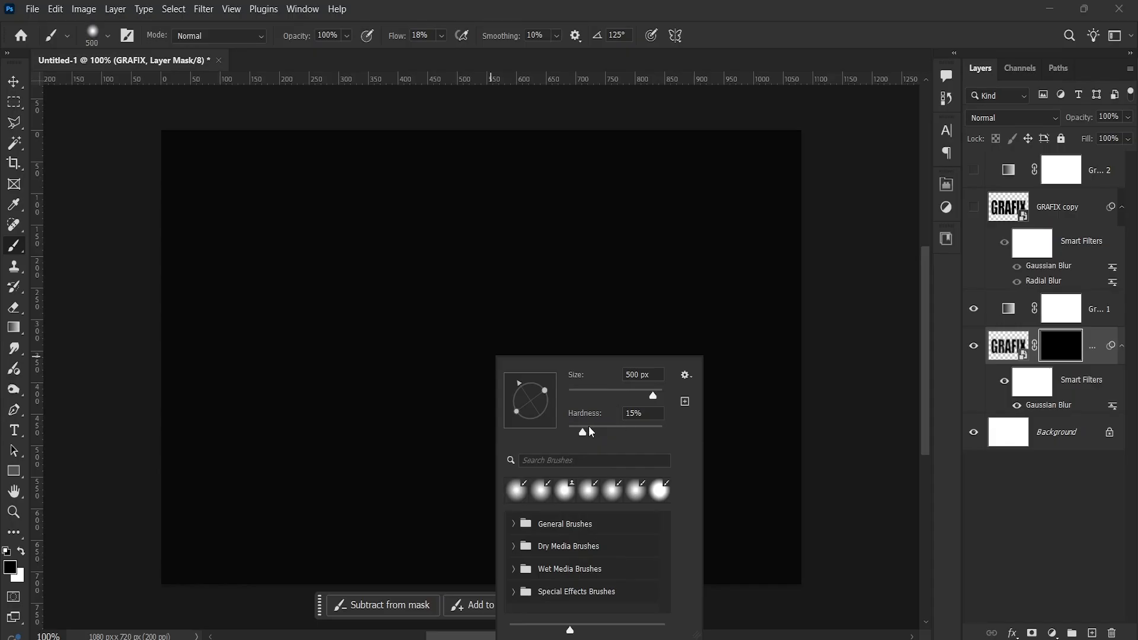
{"action": "left_click", "coordinate": [476, 363]}
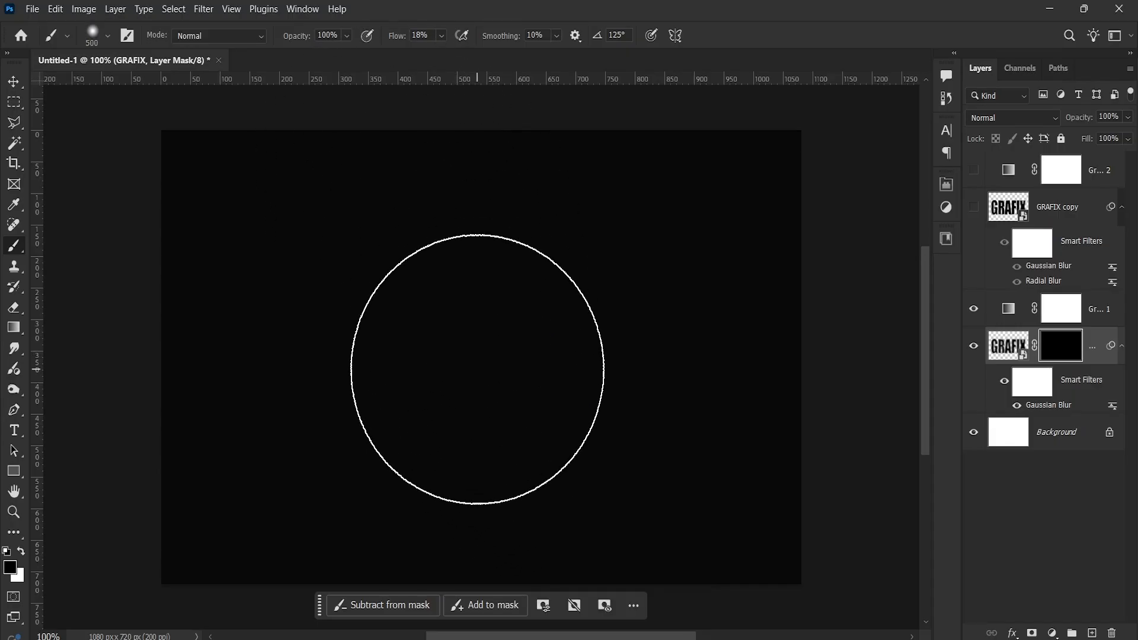
{"action": "left_click_drag", "start_coordinate": [399, 43], "coordinate": [402, 43]}
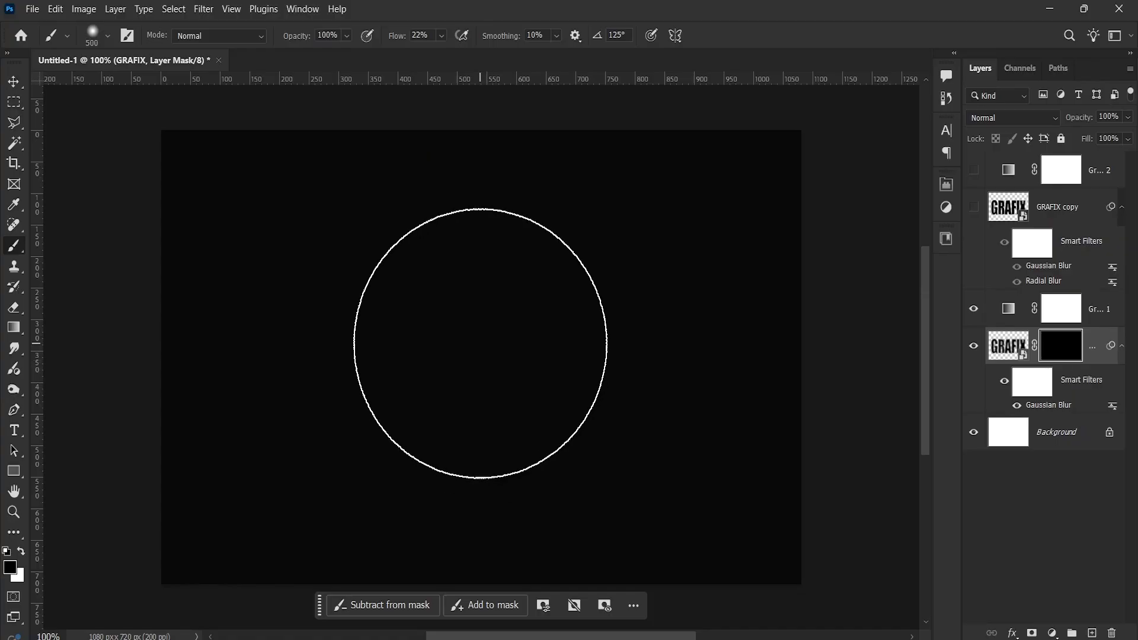
{"action": "left_click", "coordinate": [22, 553]}
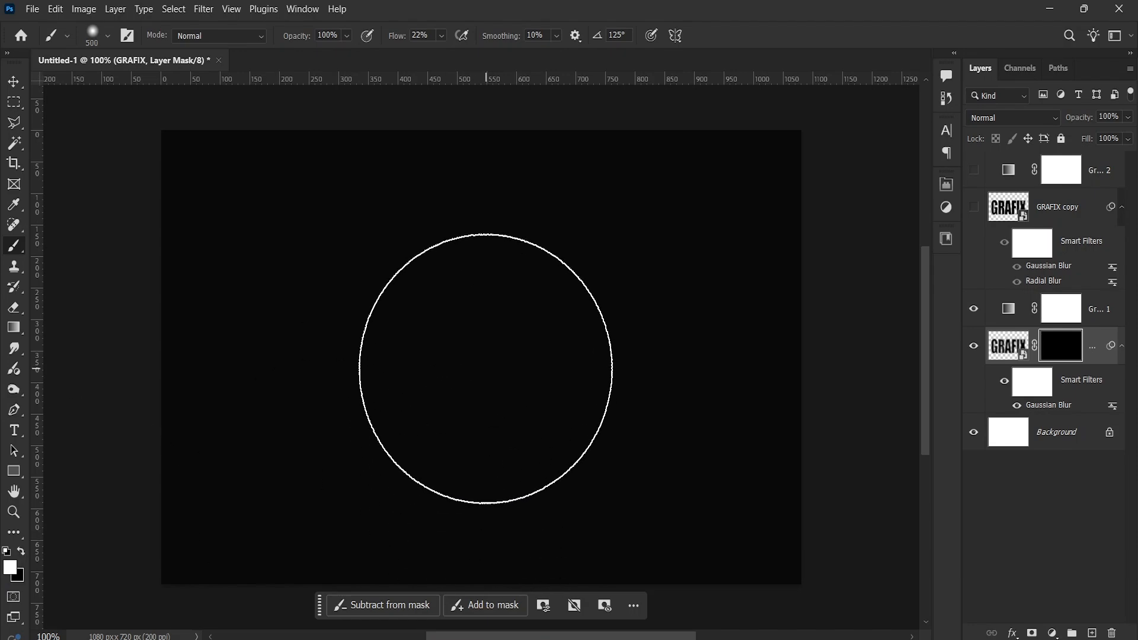
- Paint white on the GRAFIX mask to reveal the glow around the letter A, starting at 500 px and refining with smaller brushes
{"action": "left_click", "coordinate": [485, 368]}
{"action": "left_click", "coordinate": [485, 368]}
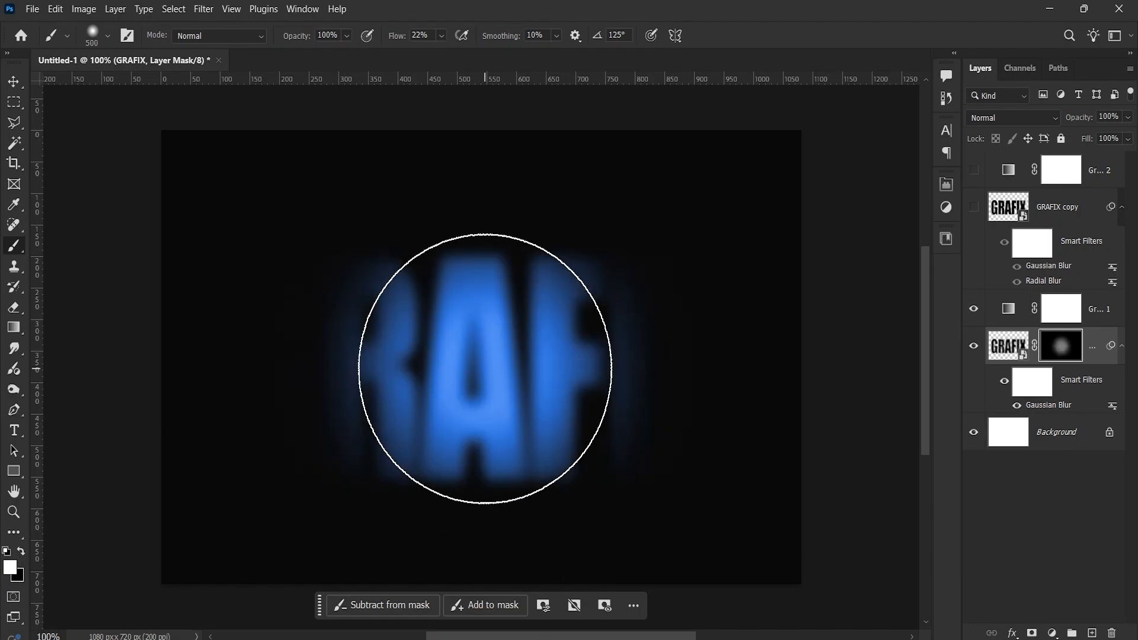
{"action": "key", "text": "bracketleft"}
{"action": "key", "text": "bracketleft"}
{"action": "key", "text": "bracketleft"}
{"action": "mouse_move", "coordinate": [485, 368]}
{"action": "left_mouse_down"}
{"action": "mouse_move", "coordinate": [482, 295]}
{"action": "mouse_move", "coordinate": [494, 453]}
{"action": "mouse_move", "coordinate": [446, 434]}
{"action": "mouse_move", "coordinate": [422, 356]}
{"action": "mouse_move", "coordinate": [431, 367]}
{"action": "mouse_move", "coordinate": [429, 322]}
{"action": "mouse_move", "coordinate": [408, 282]}
{"action": "mouse_move", "coordinate": [430, 433]}
{"action": "mouse_move", "coordinate": [412, 472]}
{"action": "mouse_move", "coordinate": [385, 453]}
{"action": "mouse_move", "coordinate": [410, 384]}
{"action": "mouse_move", "coordinate": [515, 402]}
{"action": "mouse_move", "coordinate": [506, 363]}
{"action": "mouse_move", "coordinate": [474, 358]}
{"action": "mouse_move", "coordinate": [460, 310]}
{"action": "left_mouse_up"}
{"action": "key", "text": "bracketright"}
{"action": "key", "text": "bracketleft"}
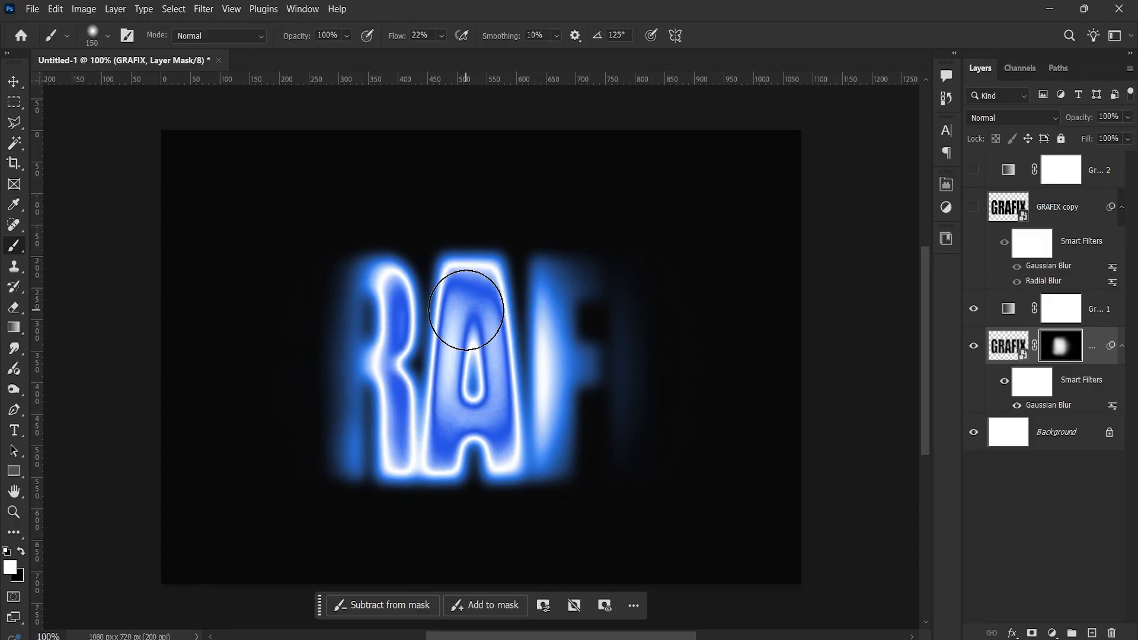
{"action": "key", "text": "p"}
{"action": "key", "text": "b"}
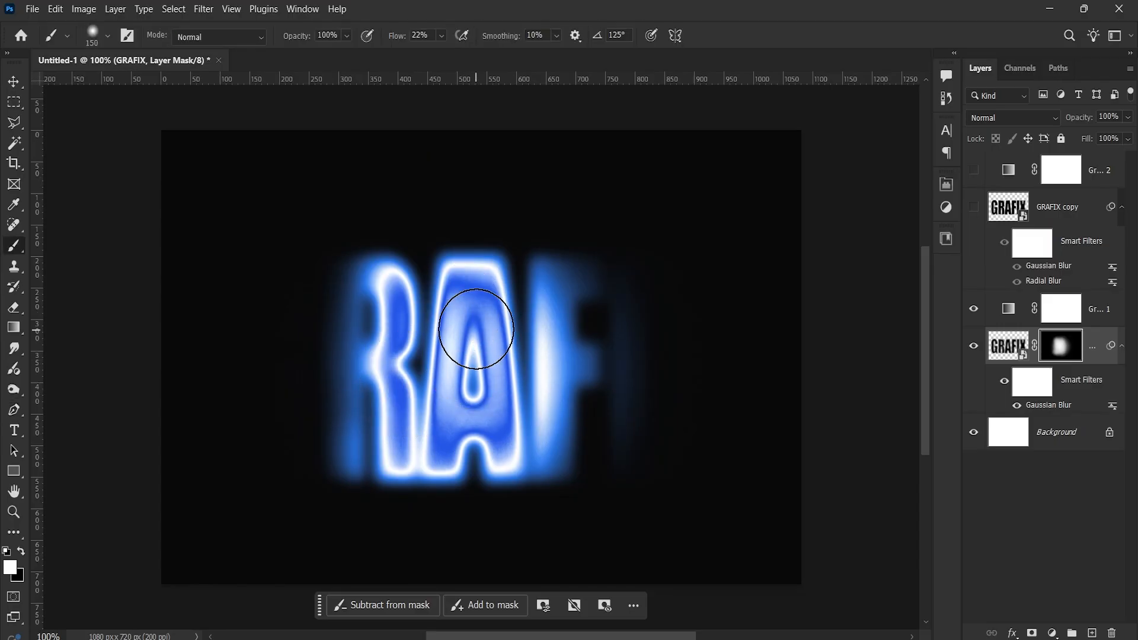
{"action": "left_click_drag", "start_coordinate": [476, 318], "coordinate": [470, 279]}
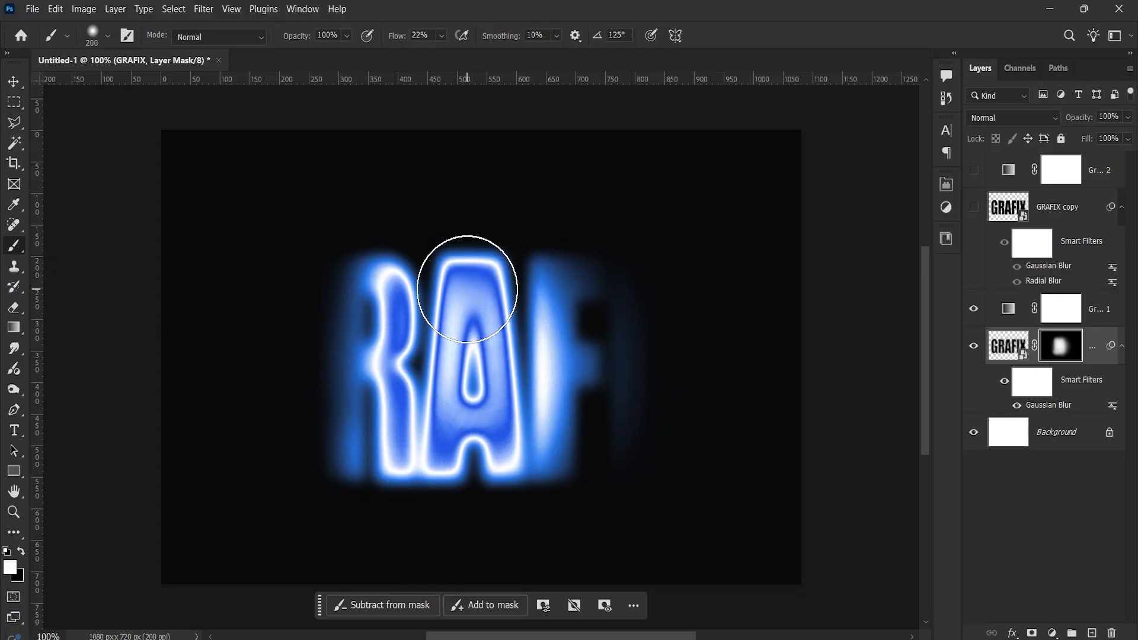
- Paint more white on the GRAFIX mask over the F, the lower part of the I, the upper R and the middle of the A
{"action": "mouse_move", "coordinate": [546, 274]}
{"action": "left_mouse_down"}
{"action": "mouse_move", "coordinate": [557, 251]}
{"action": "mouse_move", "coordinate": [538, 390]}
{"action": "mouse_move", "coordinate": [546, 470]}
{"action": "mouse_move", "coordinate": [612, 449]}
{"action": "mouse_move", "coordinate": [617, 465]}
{"action": "mouse_move", "coordinate": [591, 401]}
{"action": "mouse_move", "coordinate": [607, 403]}
{"action": "left_mouse_up"}
{"action": "key", "text": "bracketright"}
{"action": "key", "text": "bracketright"}
{"action": "key", "text": "bracketleft"}
{"action": "key", "text": "bracketleft"}
{"action": "key", "text": "bracketleft"}
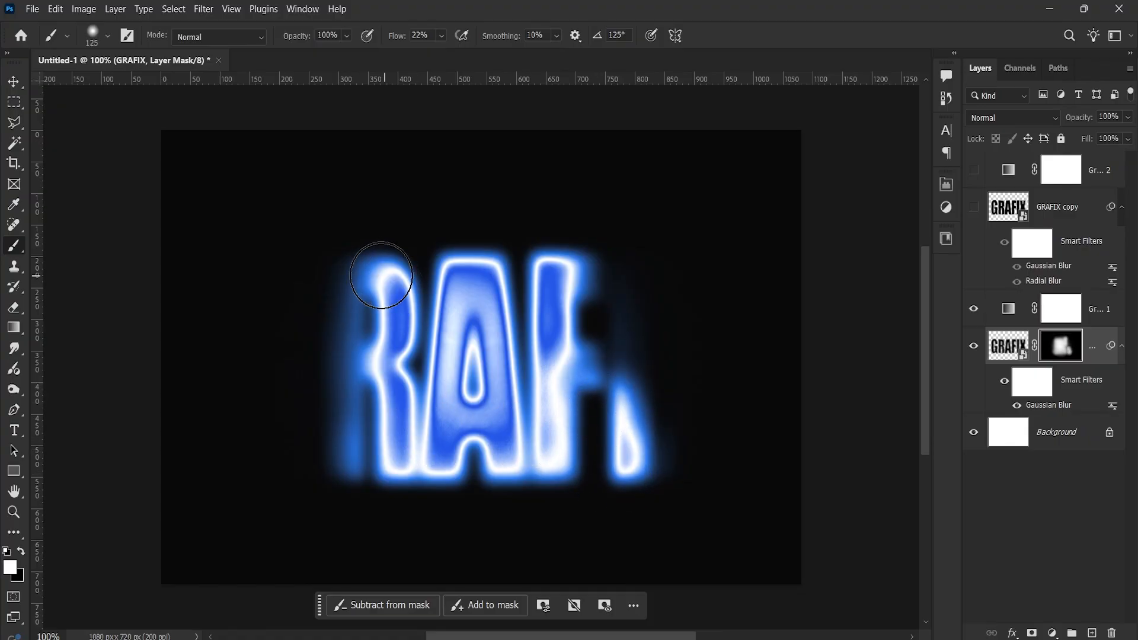
{"action": "left_click_drag", "start_coordinate": [381, 266], "coordinate": [365, 297]}
{"action": "key", "text": "bracketright"}
{"action": "left_click_drag", "start_coordinate": [464, 356], "coordinate": [471, 409]}
{"action": "key", "text": "bracketright"}
{"action": "key", "text": "bracketright"}
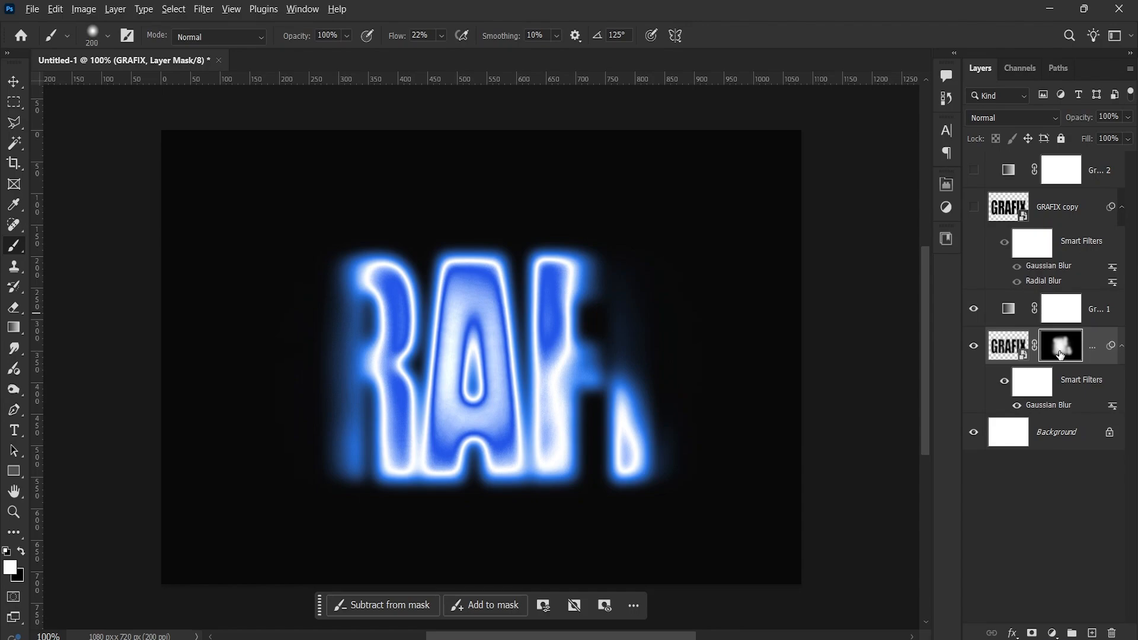
- Copy the GRAFIX layer's mask onto the GRAFIX copy layer, show that layer and select its new mask
{"action": "left_click_drag", "start_coordinate": [1060, 355], "coordinate": [1059, 209]}
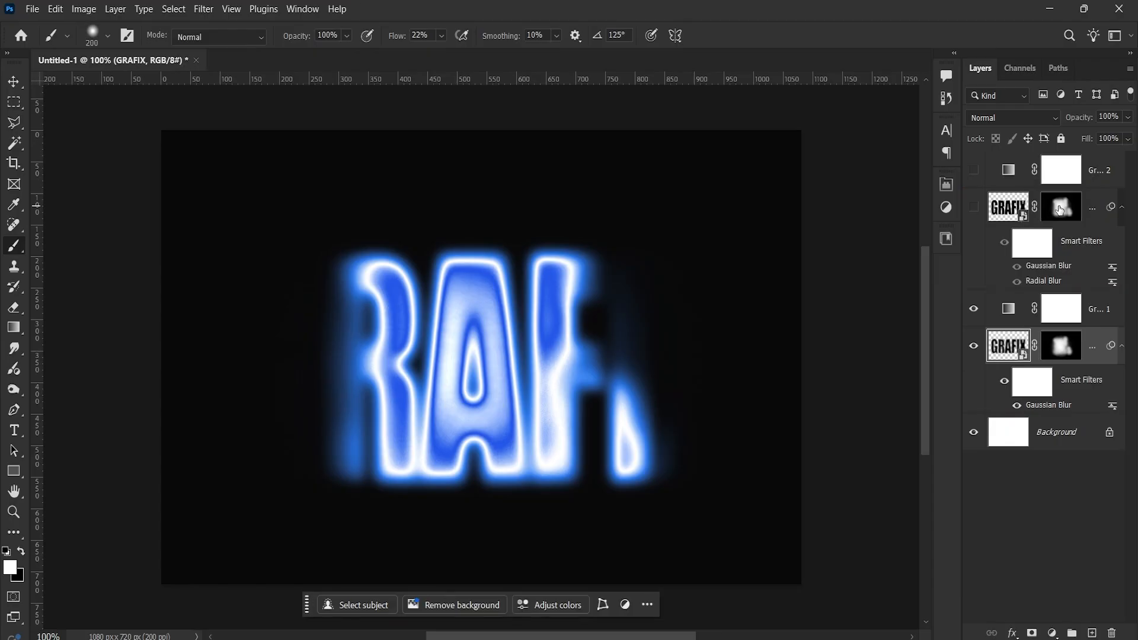
{"action": "left_click", "coordinate": [974, 207]}
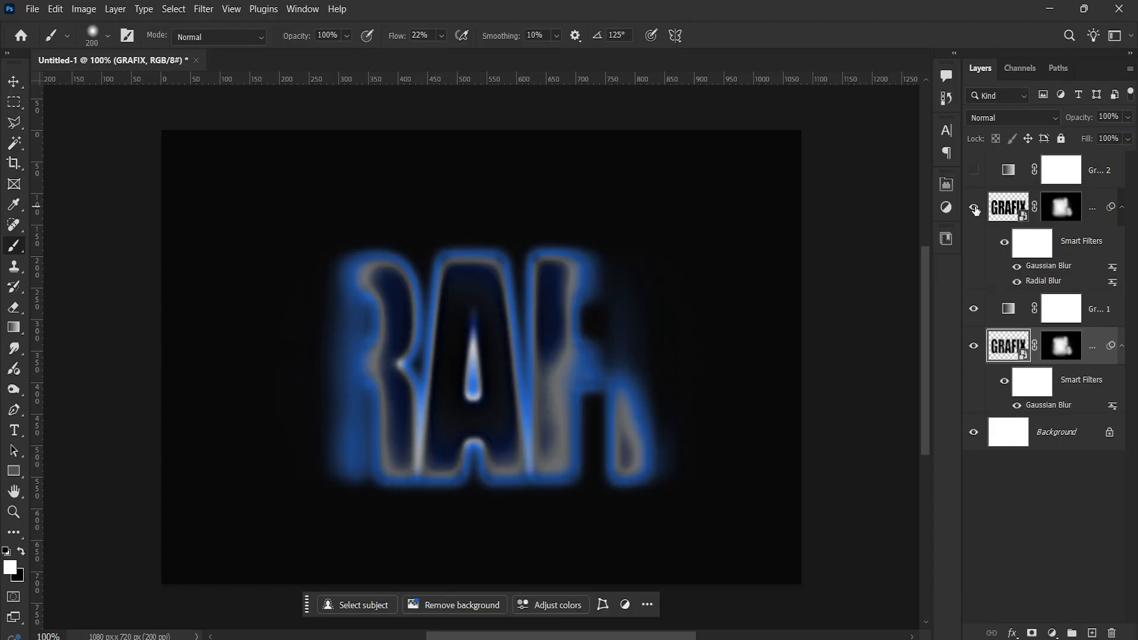
{"action": "left_click", "coordinate": [1063, 216]}
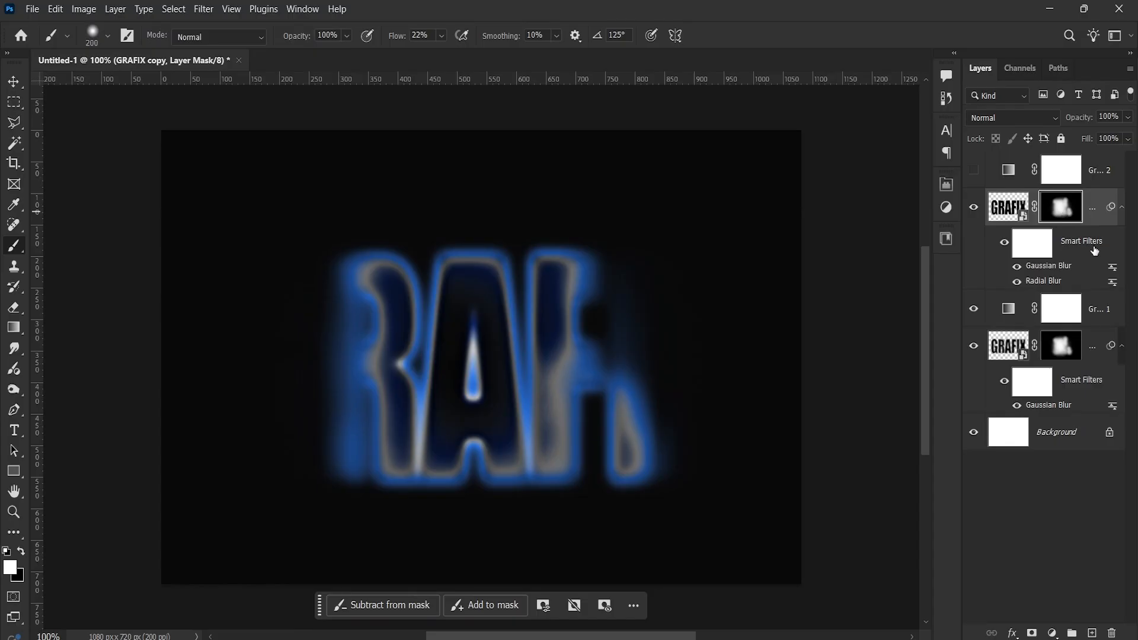
- Invert the GRAFIX copy layer's mask, show the Gradient Map 2 layer and clip it to GRAFIX copy
{"action": "key", "text": "ctrl+i"}
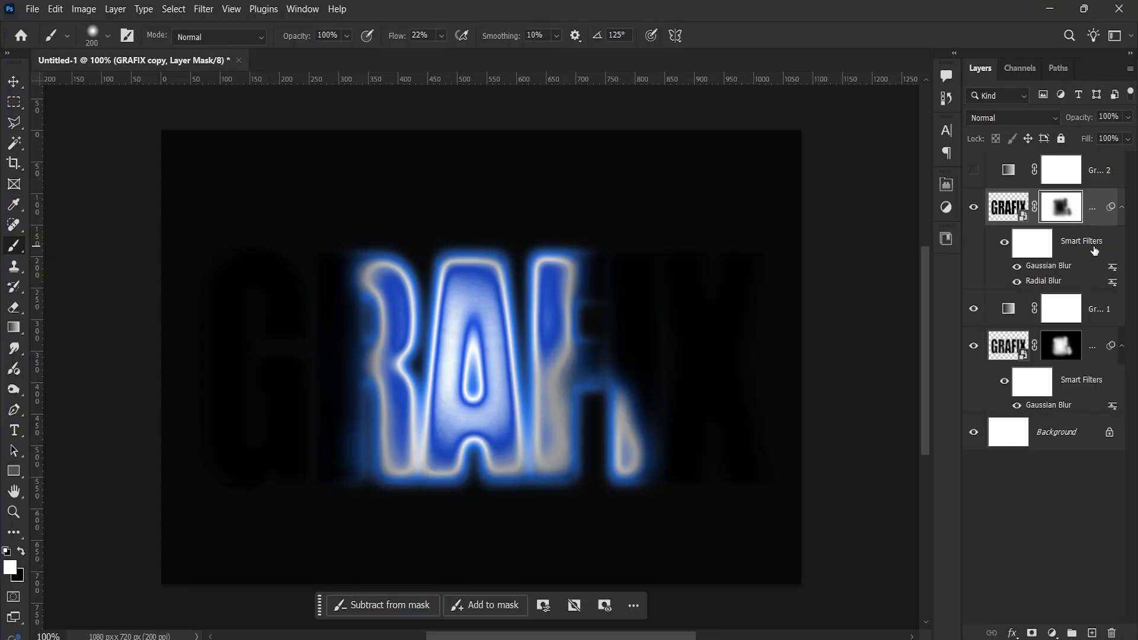
{"action": "left_click", "coordinate": [973, 172]}
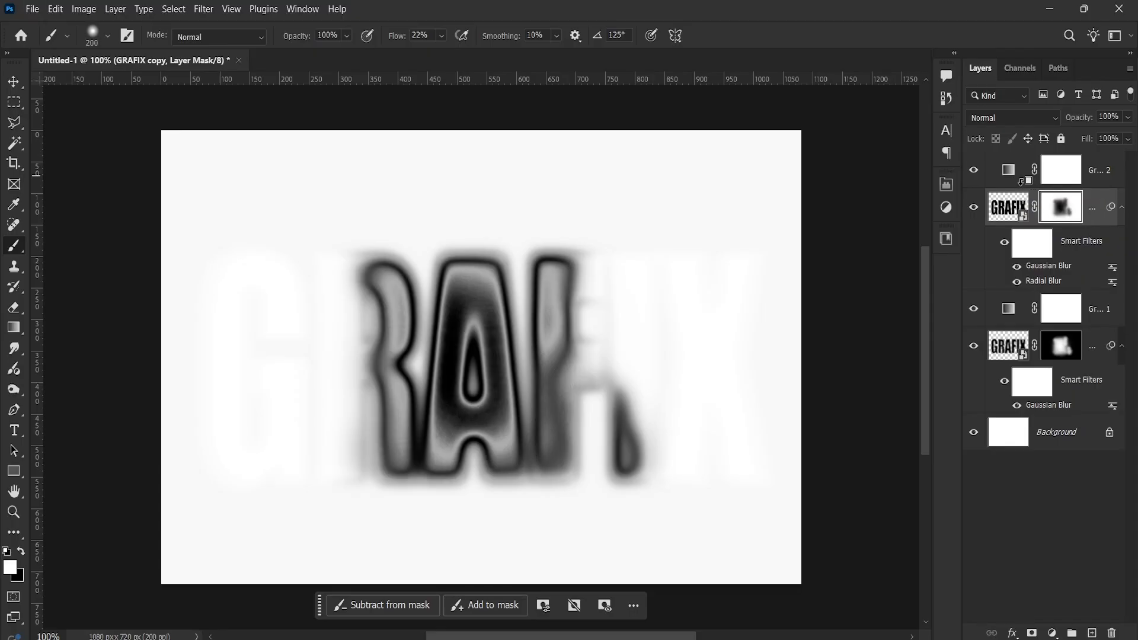
{"action": "left_click", "coordinate": [1021, 182], "text": "alt"}
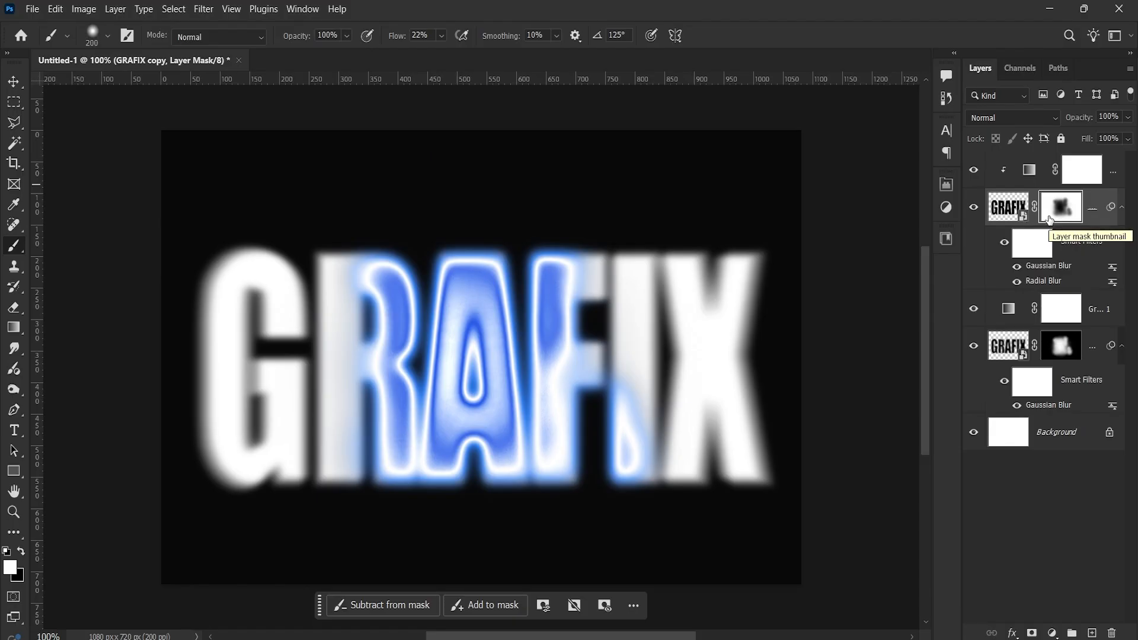
- Group all layers from Gradient Map 2 down to the lower GRAFIX layer and name the group typo
{"action": "left_click", "coordinate": [1109, 185]}
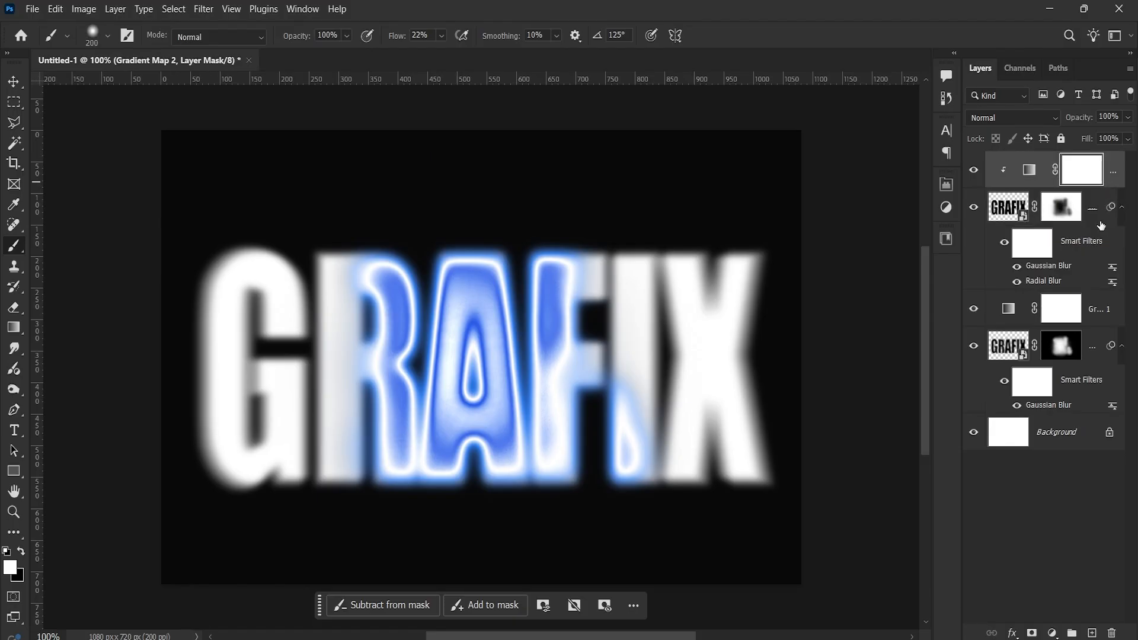
{"action": "left_click", "coordinate": [1092, 356], "text": "shift"}
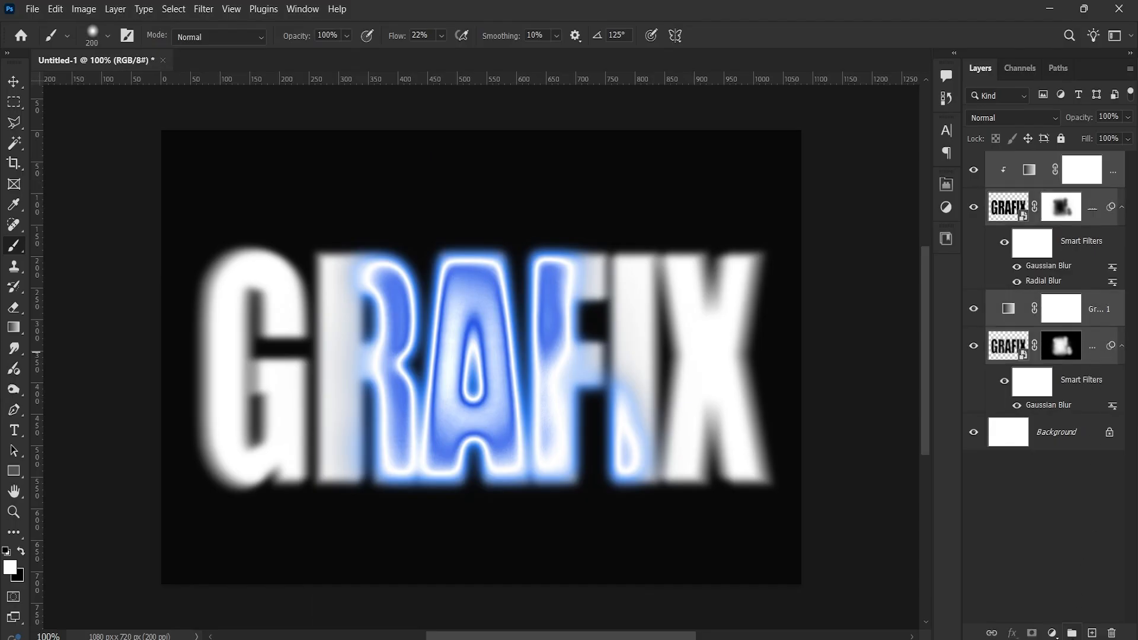
{"action": "left_click", "coordinate": [1072, 633]}
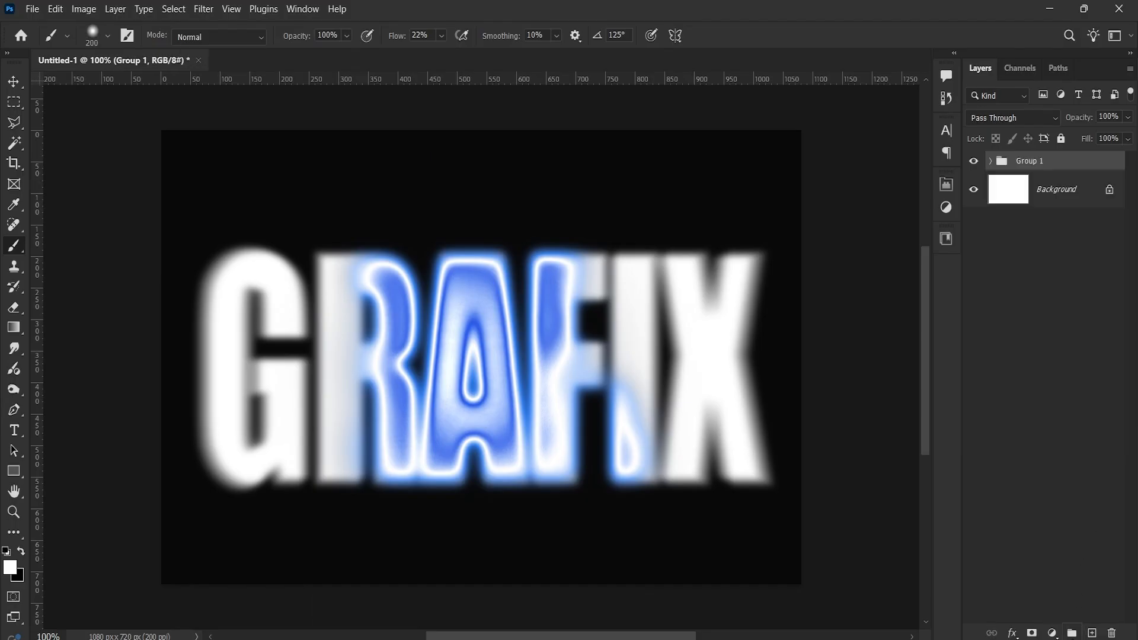
{"action": "double_click", "coordinate": [1031, 160]}
{"action": "type", "text": "typo"}
{"action": "key", "text": "Return"}
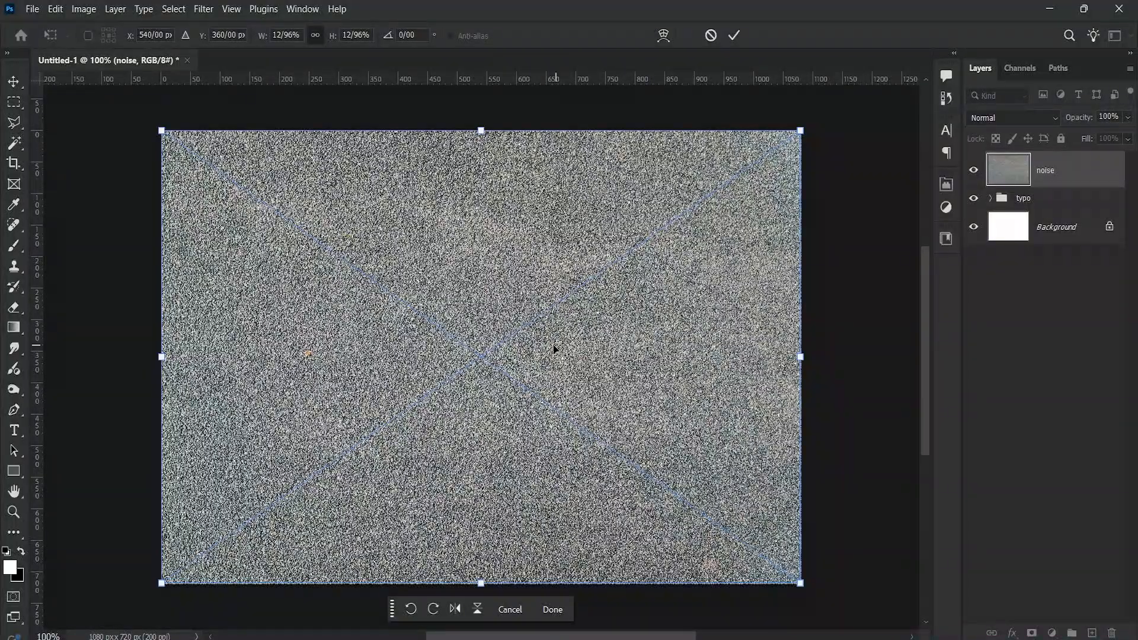
- Enlarge the placed noise image about its centre to roughly 2132 × 1421 px and set its blend mode to Soft Light
{"action": "key", "text": "ctrl+minus"}
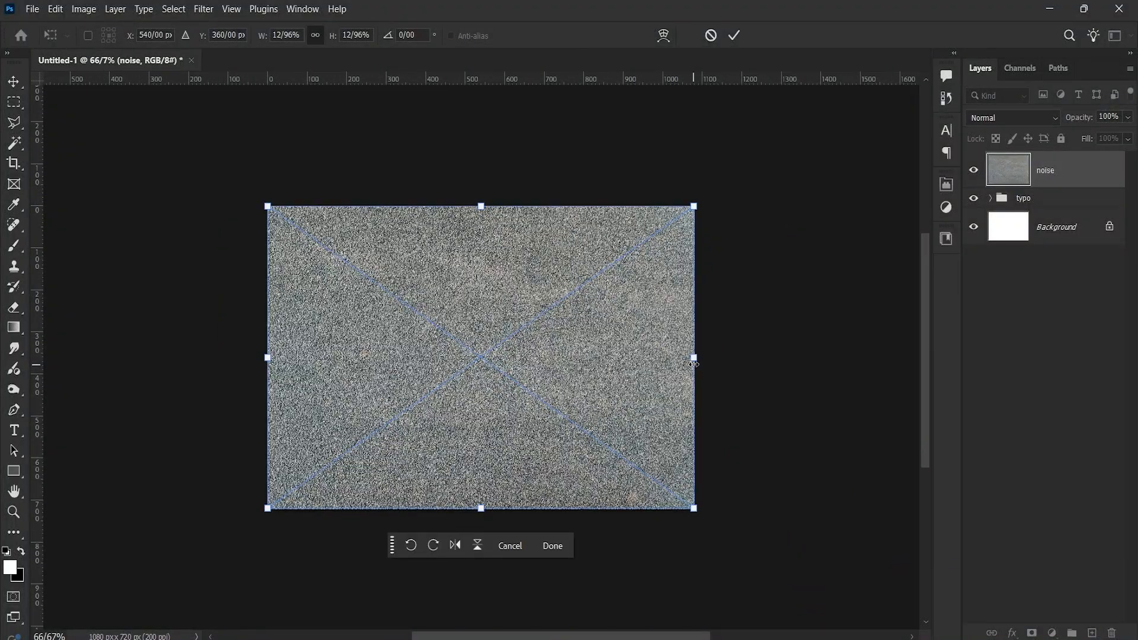
{"action": "left_click_drag", "start_coordinate": [694, 361], "coordinate": [901, 374]}
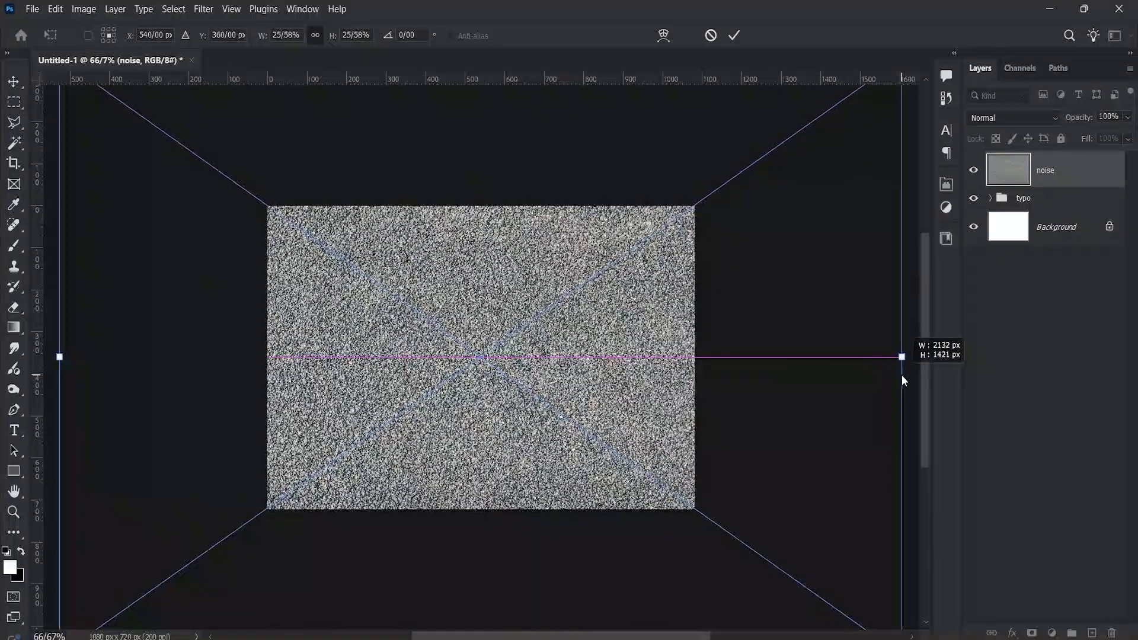
{"action": "key", "text": "Return"}
{"action": "key", "text": "b"}
{"action": "key", "text": "ctrl+plus"}
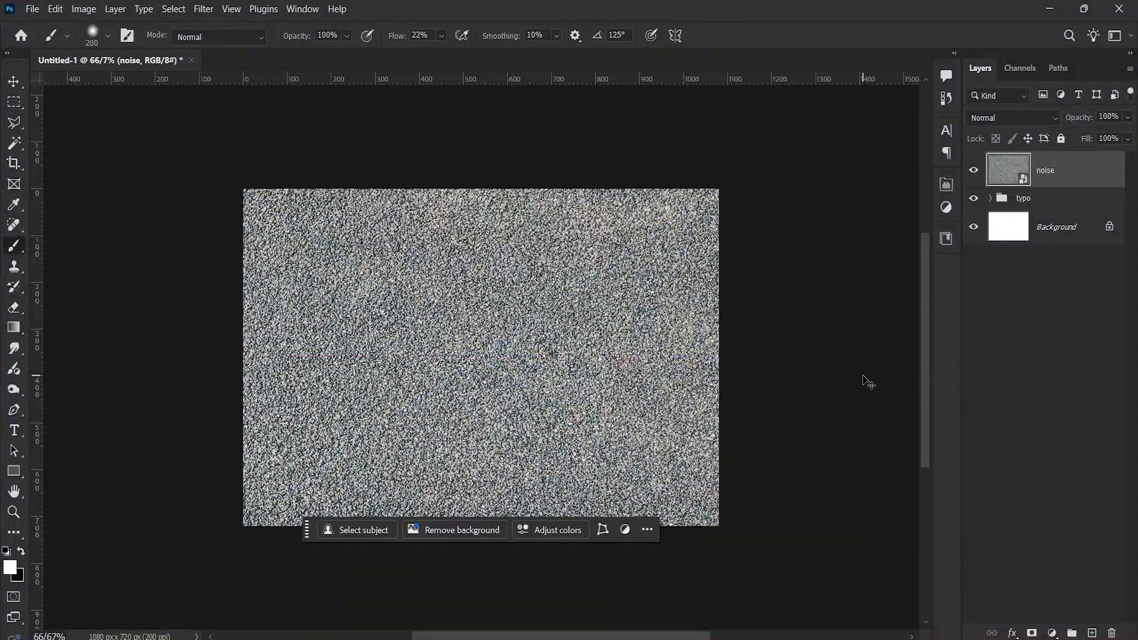
{"action": "left_click", "coordinate": [1010, 115]}
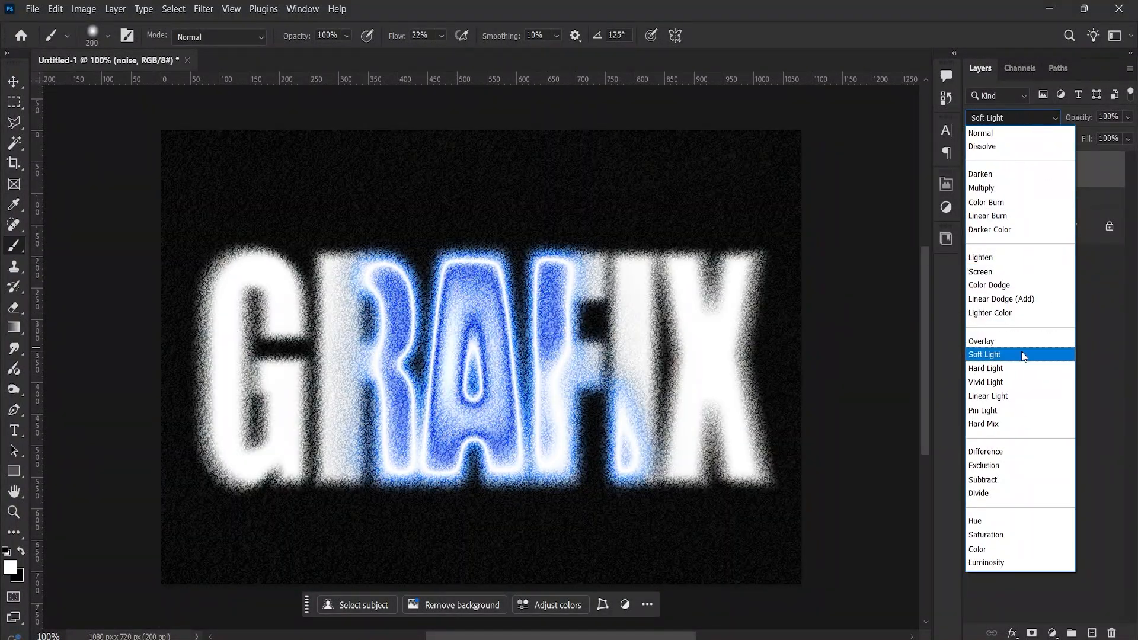
{"action": "left_click", "coordinate": [1022, 353]}
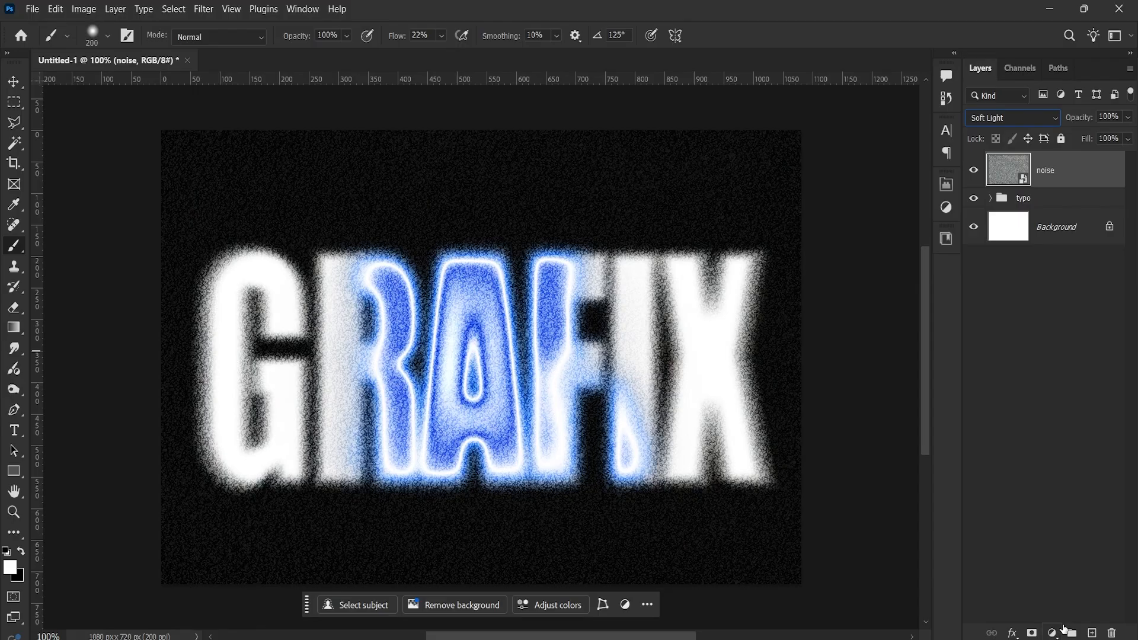
- Add a Levels adjustment clipped to the noise layer, darkening its midtones to about 0.33 and raising the black input point
{"action": "left_click", "coordinate": [1053, 633]}
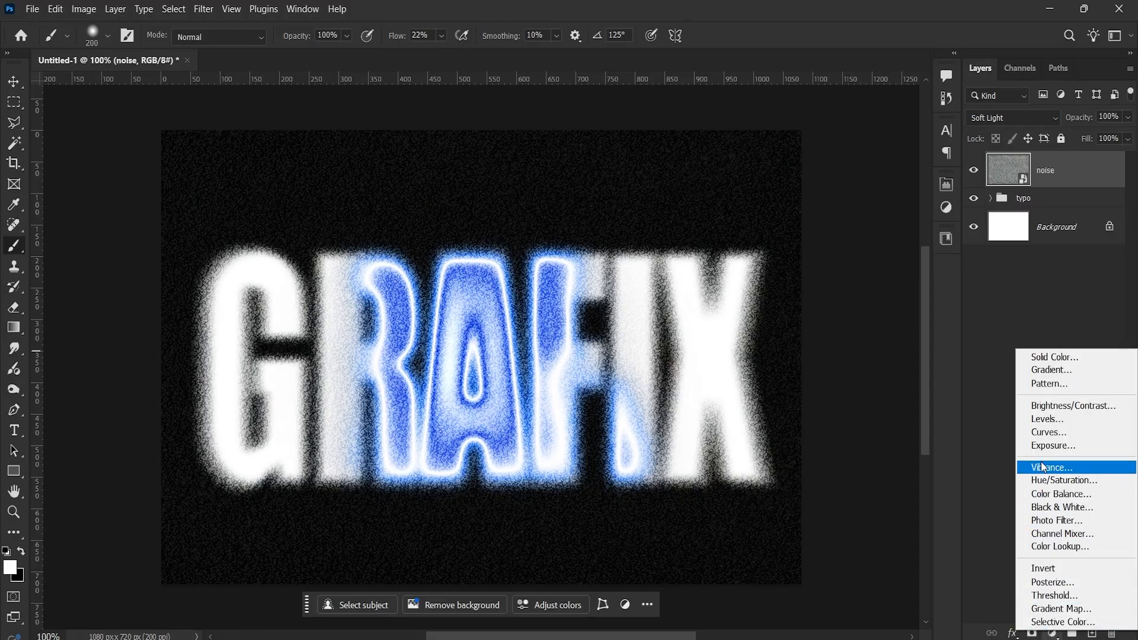
{"action": "left_click", "coordinate": [1048, 419]}
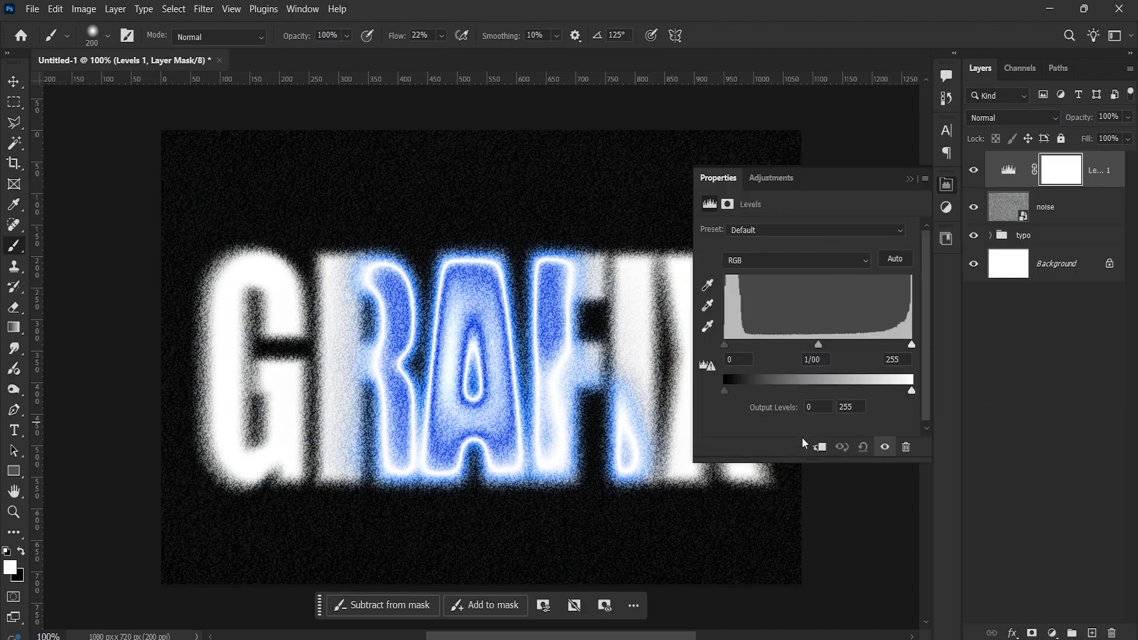
{"action": "left_click", "coordinate": [821, 447]}
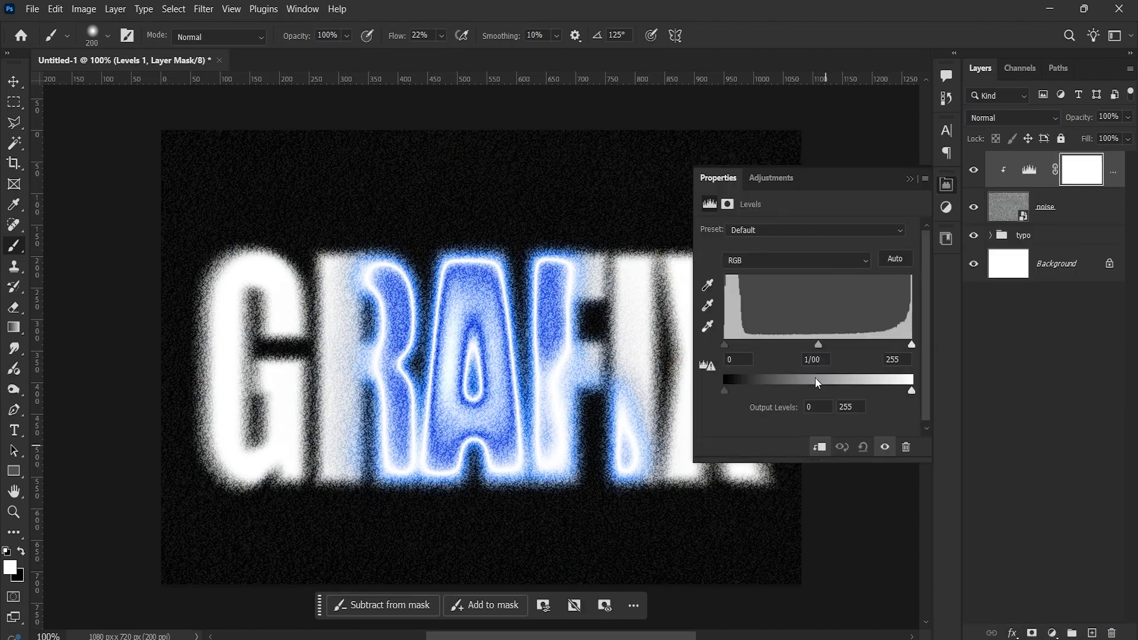
{"action": "left_click_drag", "start_coordinate": [819, 345], "coordinate": [873, 347]}
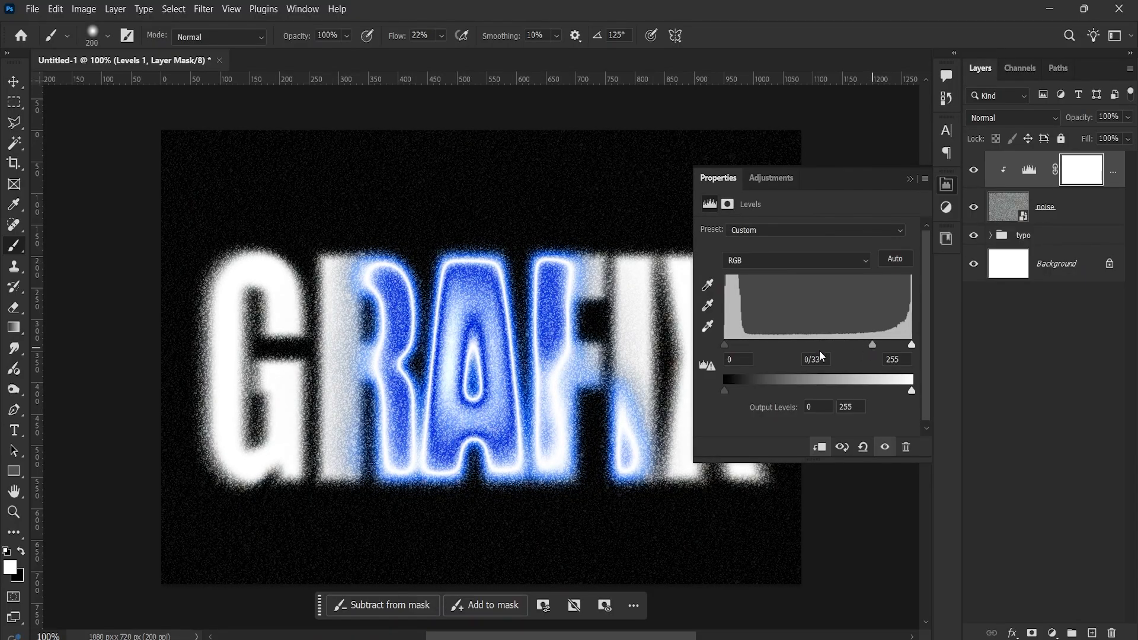
{"action": "left_click_drag", "start_coordinate": [726, 347], "coordinate": [790, 354]}
{"action": "mouse_move", "coordinate": [884, 342]}
{"action": "left_mouse_down"}
{"action": "mouse_move", "coordinate": [874, 339]}
{"action": "mouse_move", "coordinate": [883, 341]}
{"action": "left_mouse_up"}
{"action": "left_click_drag", "start_coordinate": [794, 343], "coordinate": [775, 346]}
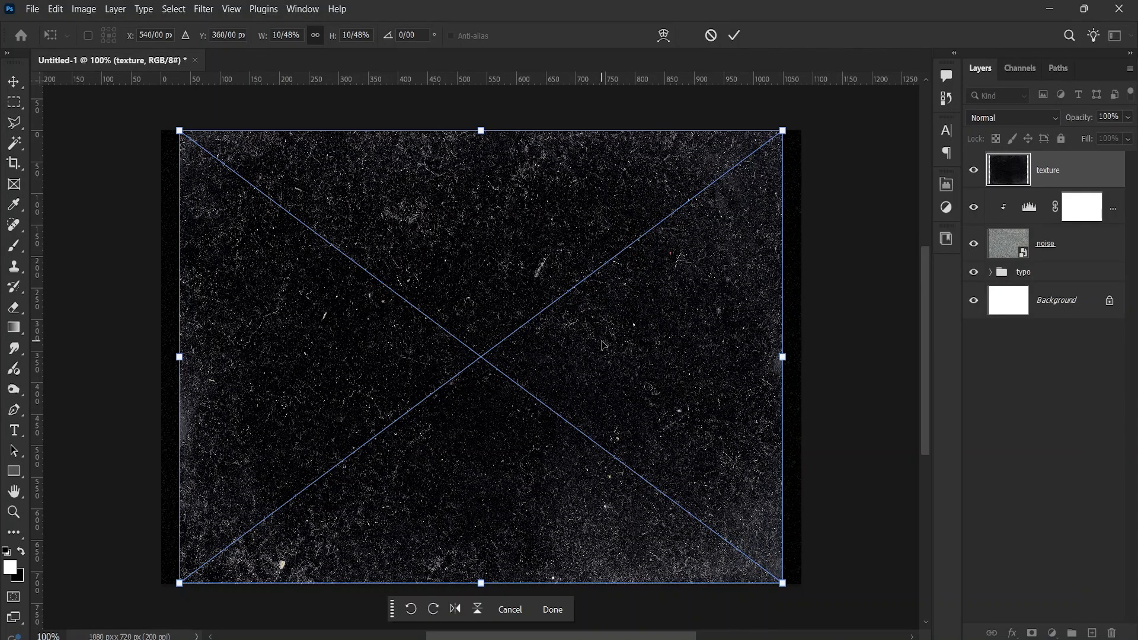
- Enlarge the placed texture image to about 24.09% and reposition it so it covers the whole canvas
{"action": "key", "text": "ctrl+minus"}
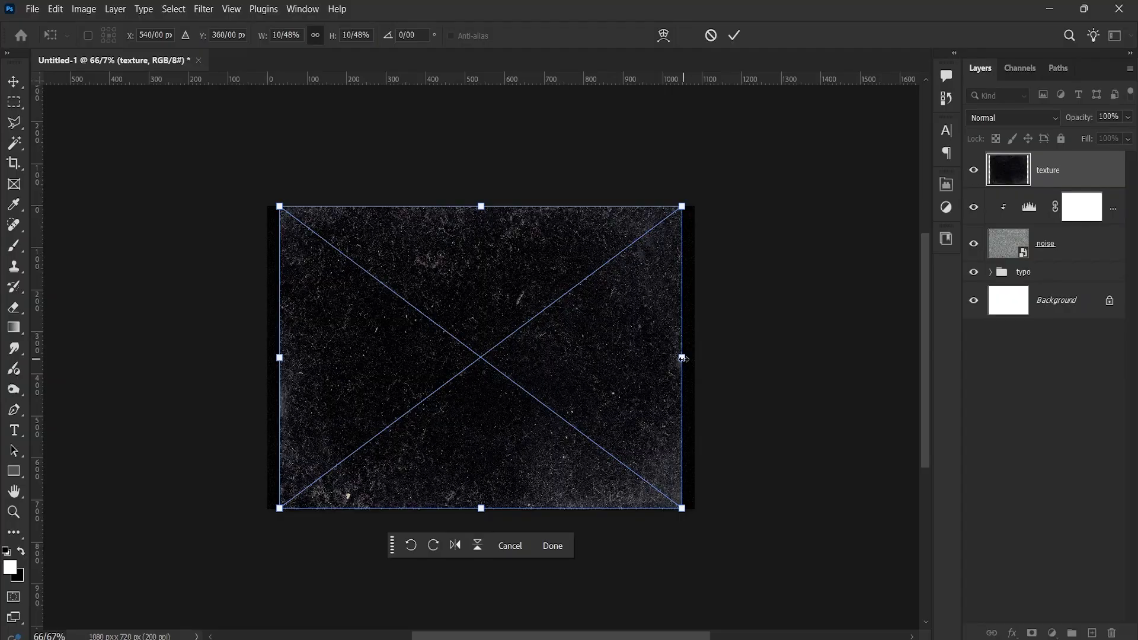
{"action": "left_click_drag", "start_coordinate": [682, 358], "coordinate": [877, 364]}
{"action": "left_click_drag", "start_coordinate": [709, 387], "coordinate": [719, 362]}
{"action": "key", "text": "ctrl+minus"}
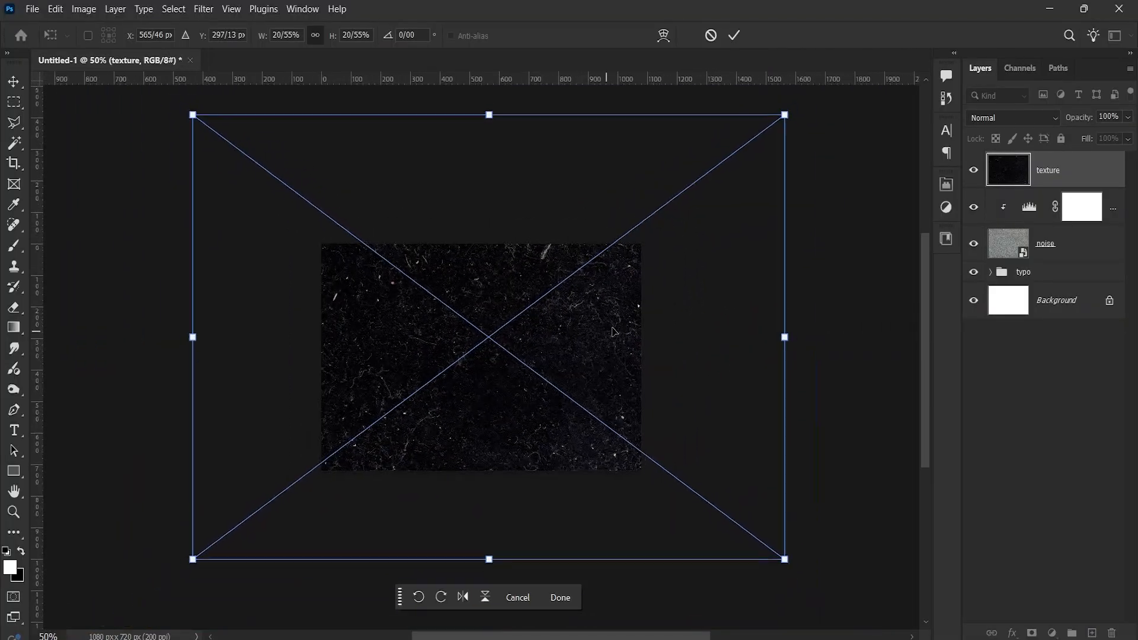
{"action": "left_click_drag", "start_coordinate": [782, 338], "coordinate": [837, 346]}
{"action": "key", "text": "ctrl+plus"}
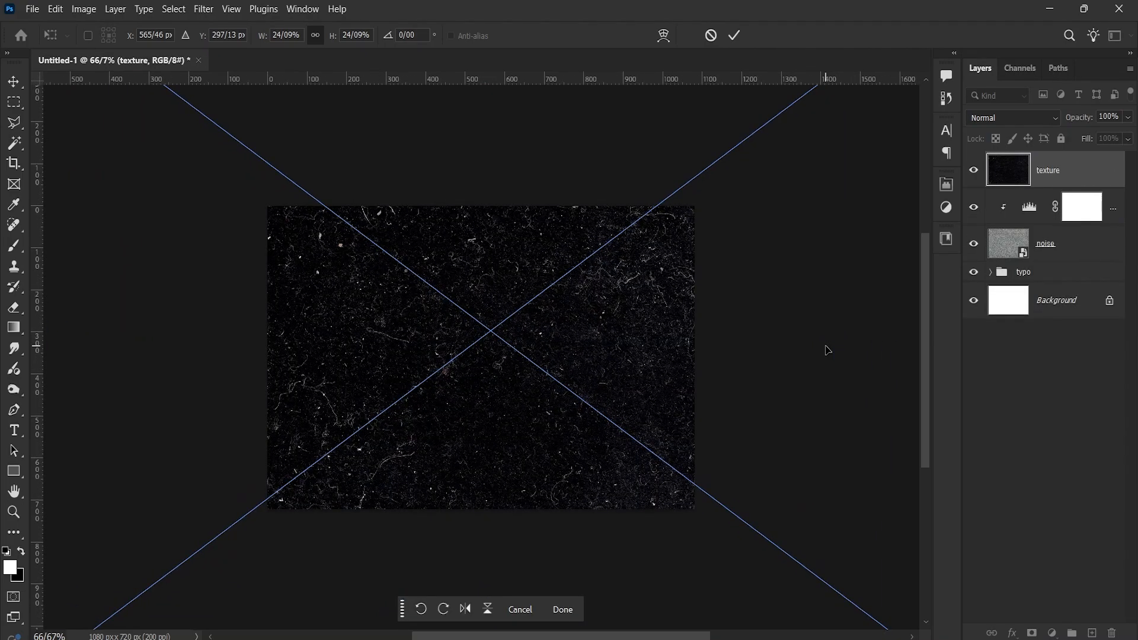
{"action": "key", "text": "ctrl+plus"}
{"action": "key", "text": "Return"}
{"action": "key", "text": "b"}
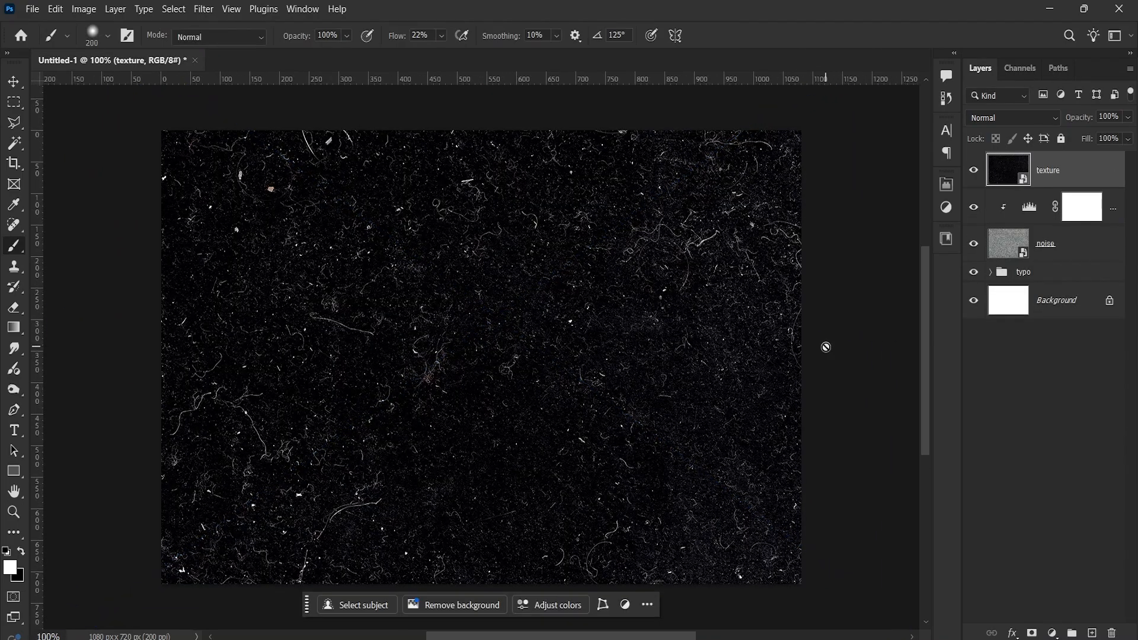
{"action": "key", "text": "v"}
{"action": "mouse_move", "coordinate": [594, 358]}
{"action": "left_mouse_down"}
{"action": "mouse_move", "coordinate": [589, 386]}
{"action": "mouse_move", "coordinate": [586, 373]}
{"action": "left_mouse_up"}
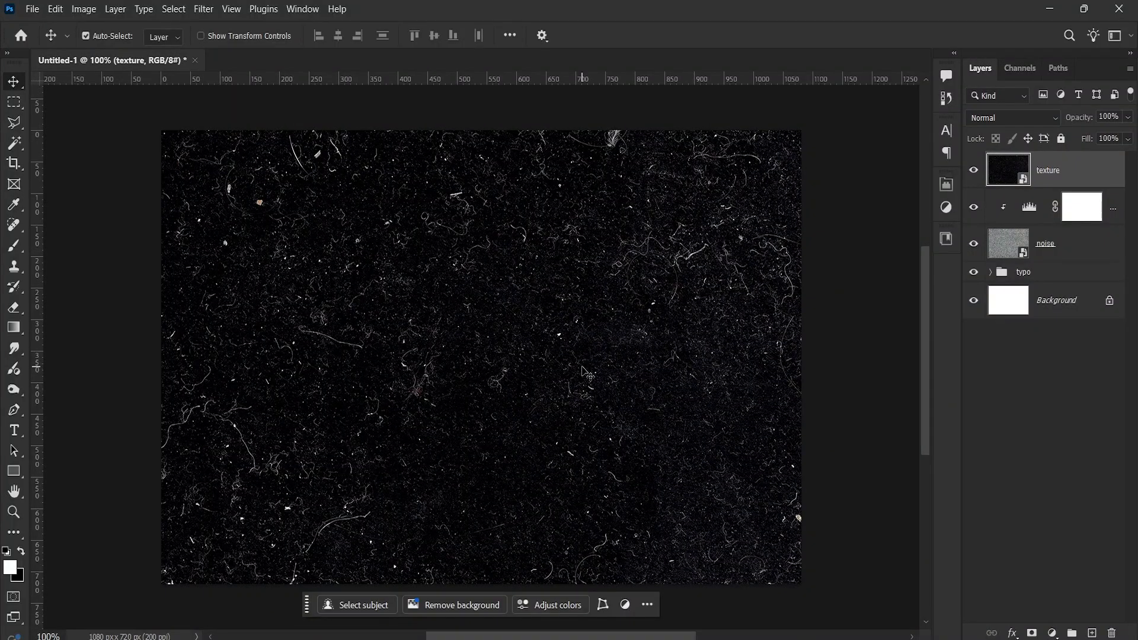
- Set the texture layer's blend mode to Exclusion and its opacity to 39%
{"action": "left_click", "coordinate": [1018, 122]}
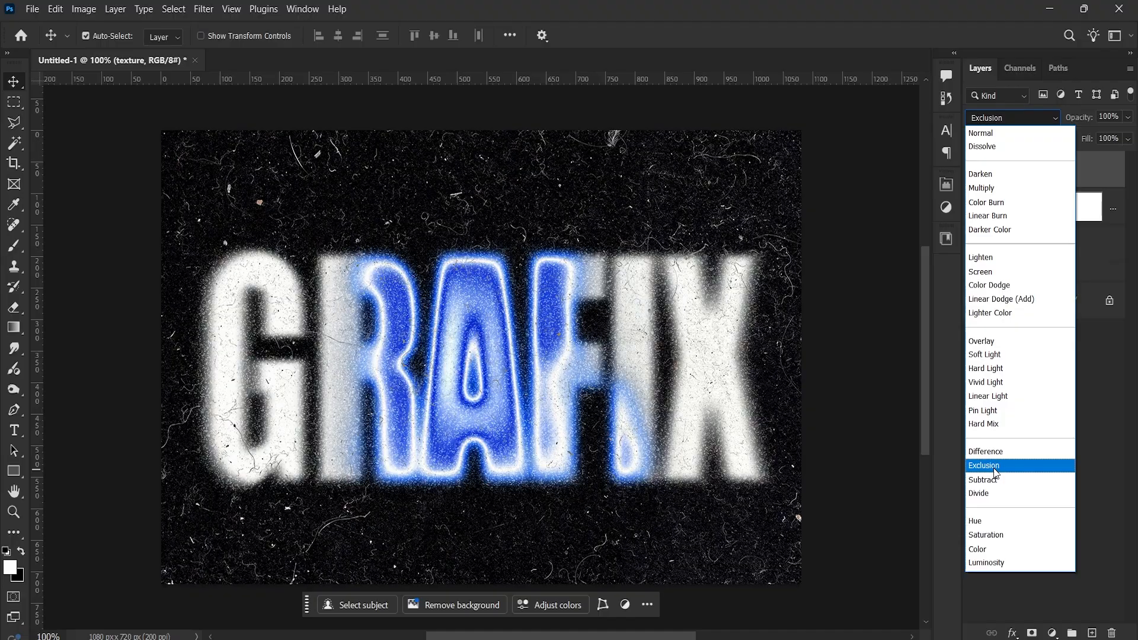
{"action": "left_click", "coordinate": [995, 468]}
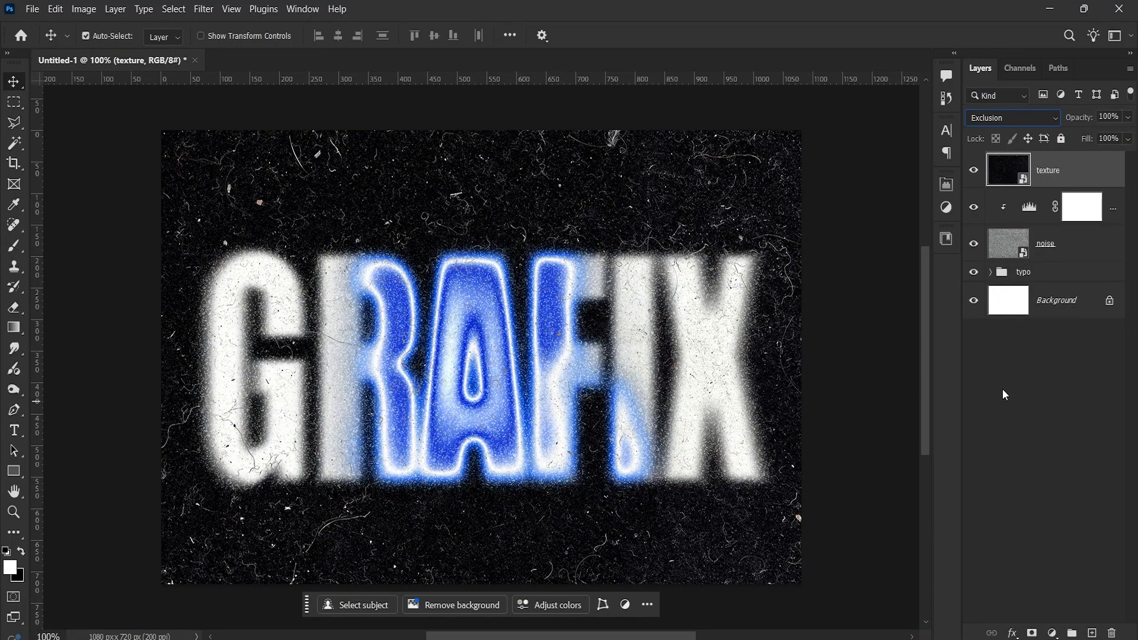
{"action": "left_click_drag", "start_coordinate": [1089, 122], "coordinate": [1124, 128]}
{"action": "mouse_move", "coordinate": [1086, 123]}
{"action": "left_mouse_down"}
{"action": "mouse_move", "coordinate": [1065, 123]}
{"action": "mouse_move", "coordinate": [1074, 122]}
{"action": "left_mouse_up"}
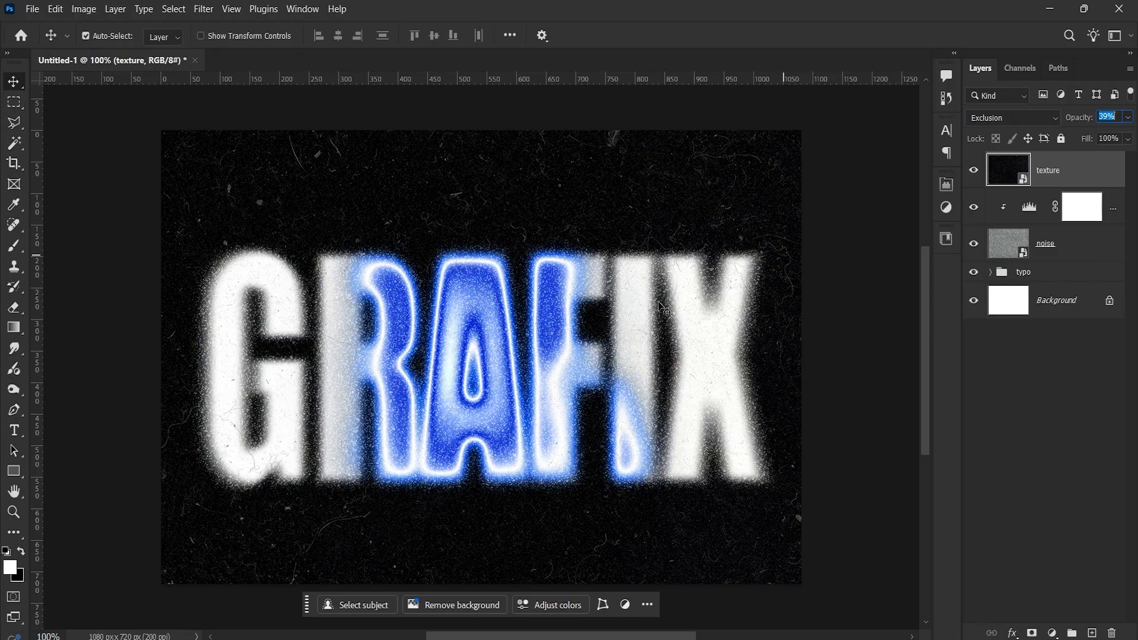
- Place bubble.jpg from the desktop into the document and enlarge it to about 76.40% so it covers the canvas
{"action": "key", "text": "super+d"}
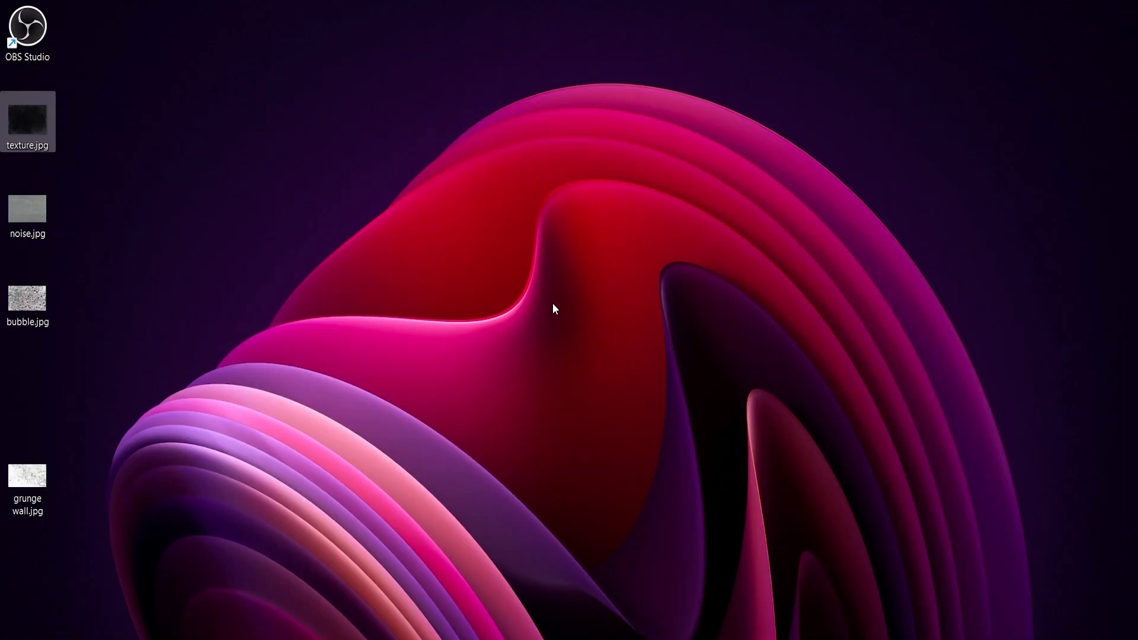
{"action": "left_click_drag", "start_coordinate": [39, 305], "coordinate": [455, 330]}
{"action": "key", "text": "alt+Tab"}
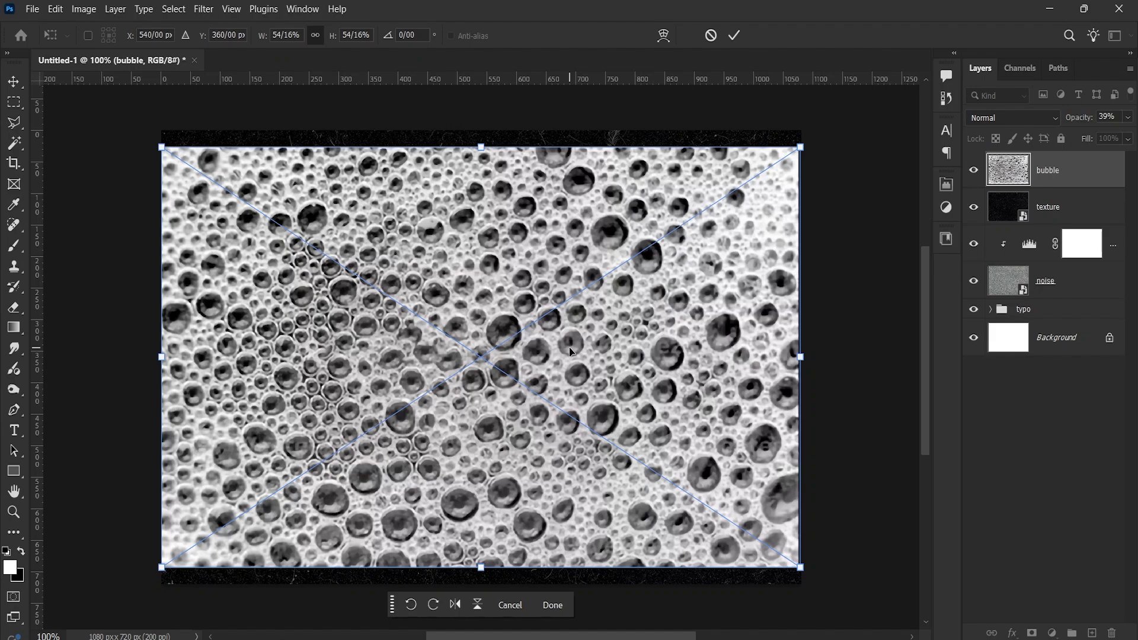
{"action": "key", "text": "ctrl+minus"}
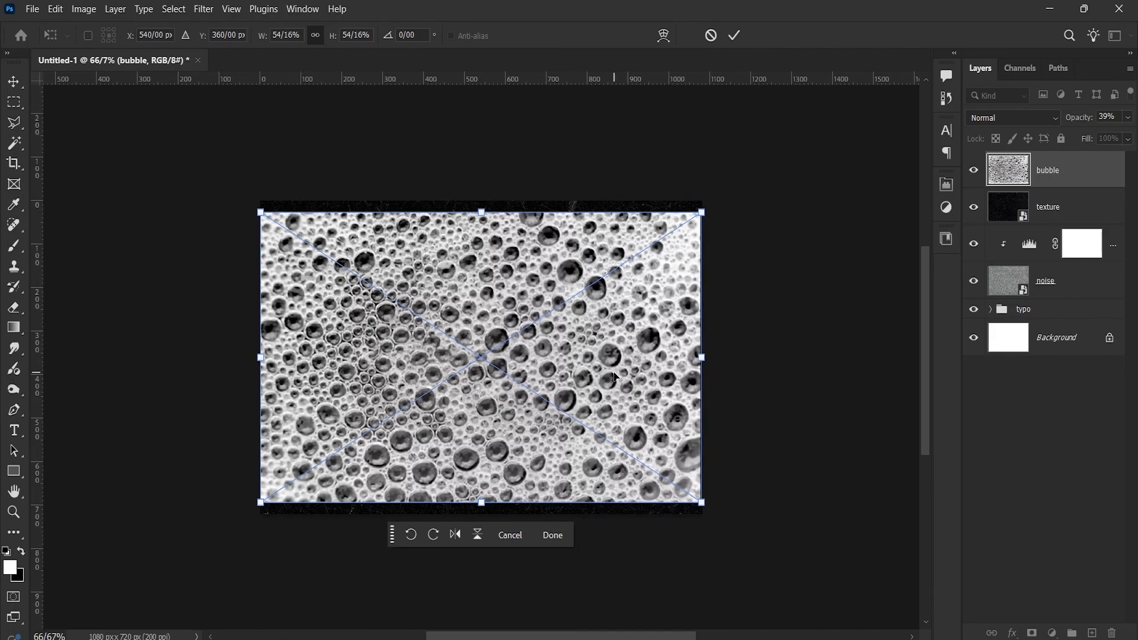
{"action": "left_click_drag", "start_coordinate": [691, 360], "coordinate": [781, 363]}
{"action": "key", "text": "Return"}
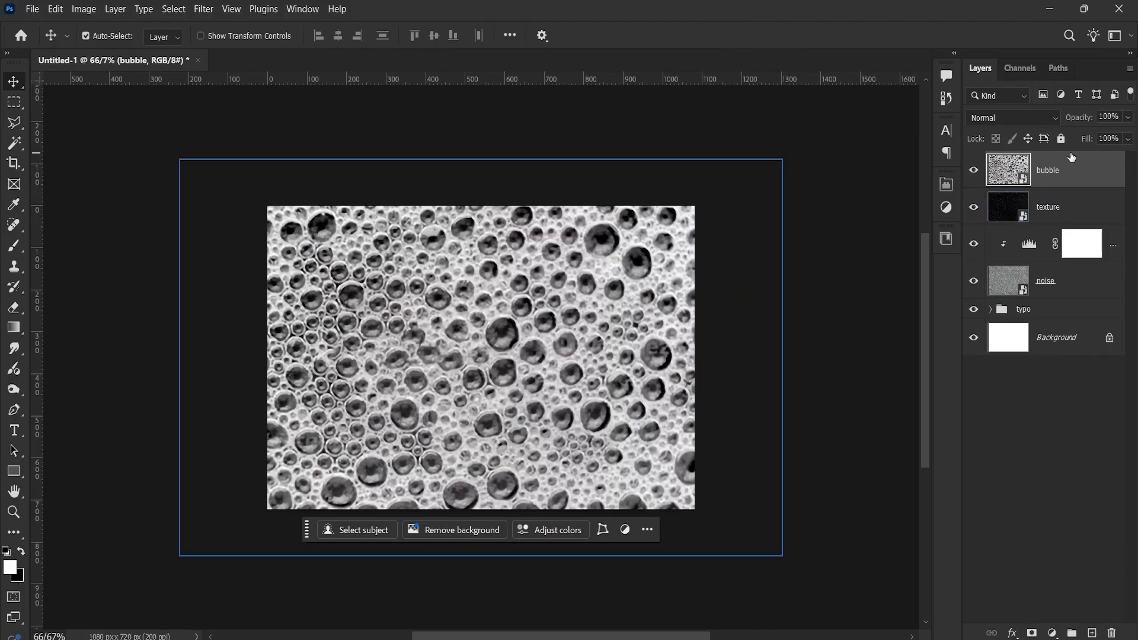
- Set the bubble layer's blend mode to Divide and enlarge the layer to about 84.06%
{"action": "left_click", "coordinate": [1023, 122]}
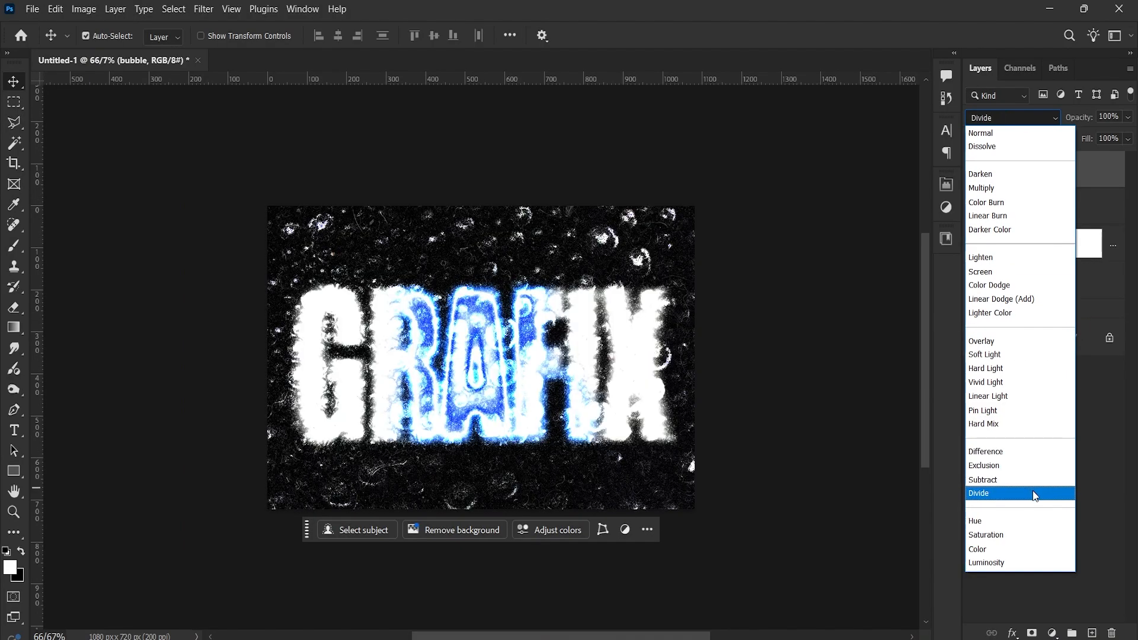
{"action": "left_click", "coordinate": [1032, 494]}
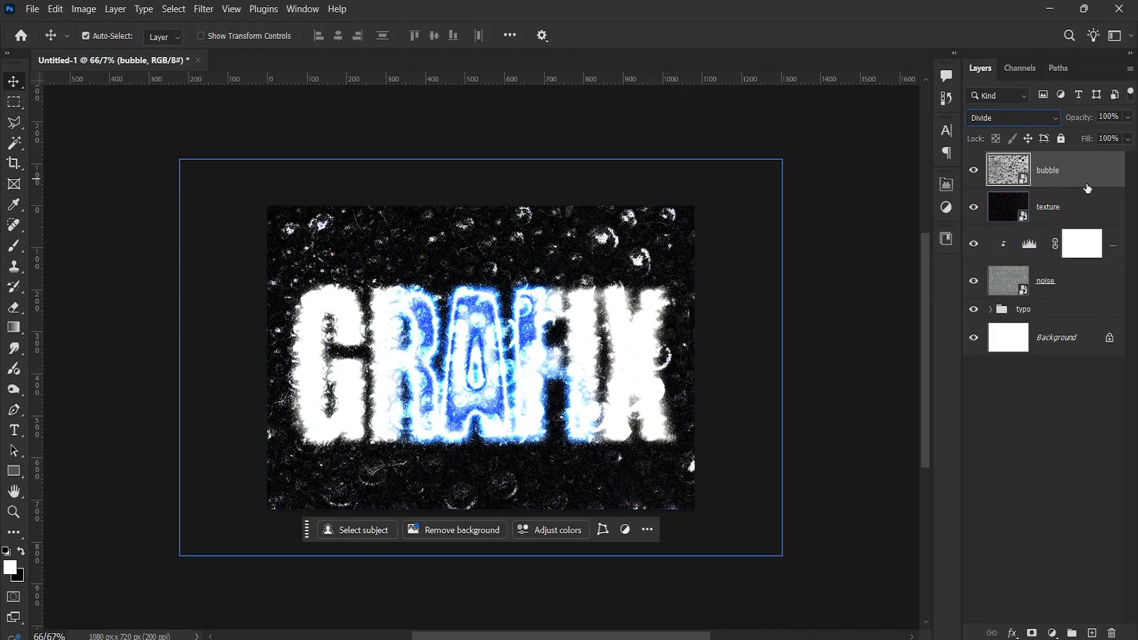
{"action": "key", "text": "ctrl+t"}
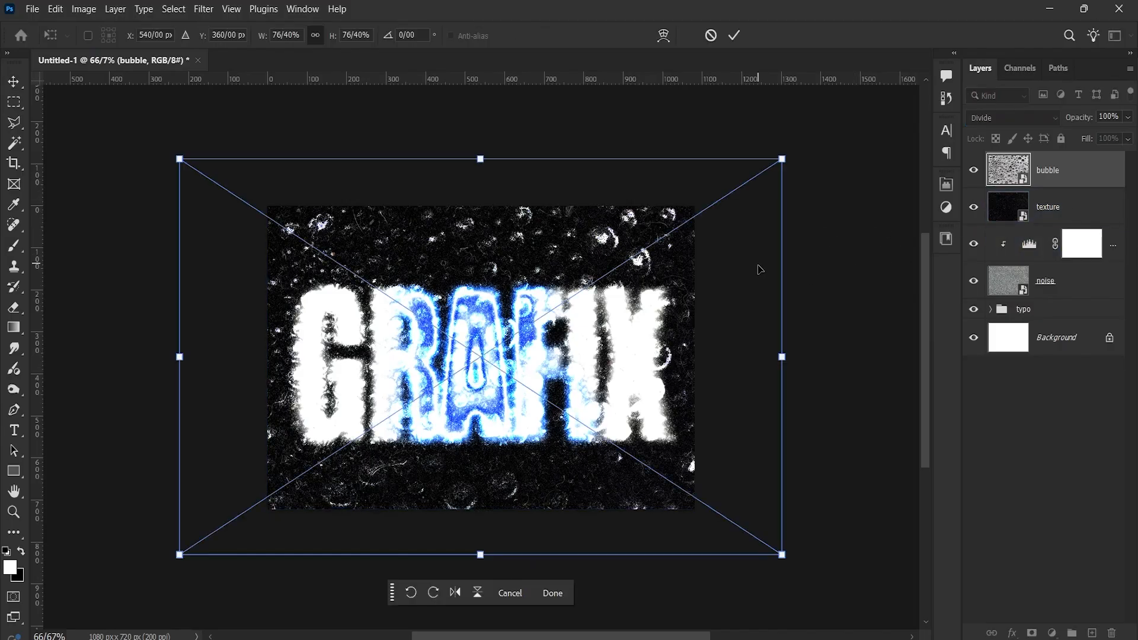
{"action": "left_click_drag", "start_coordinate": [782, 359], "coordinate": [812, 361]}
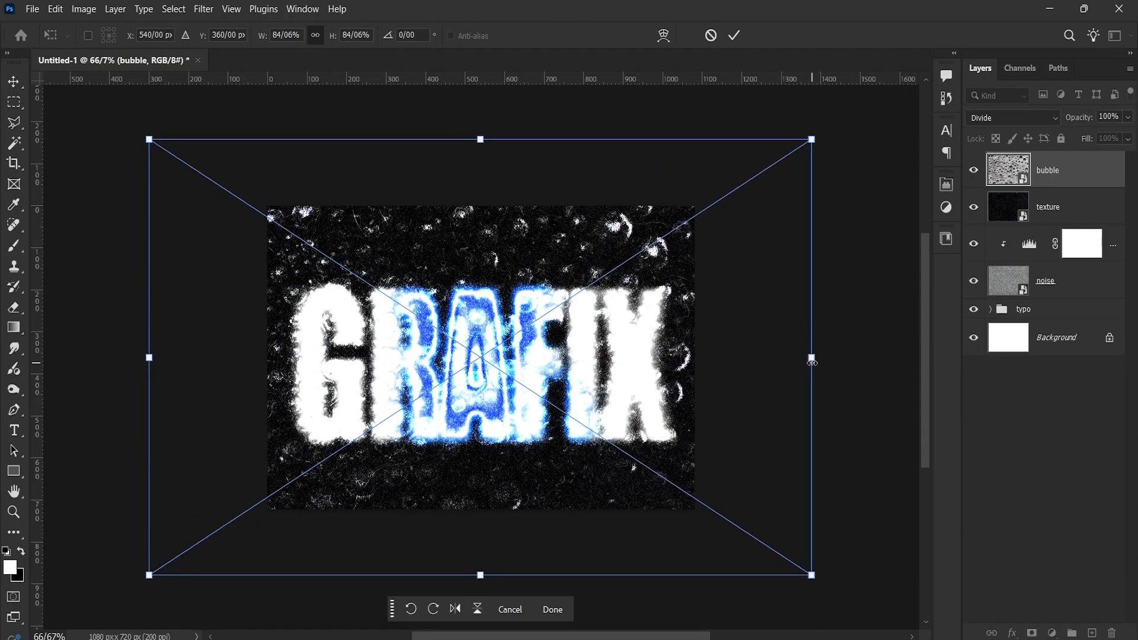
{"action": "key", "text": "Return"}
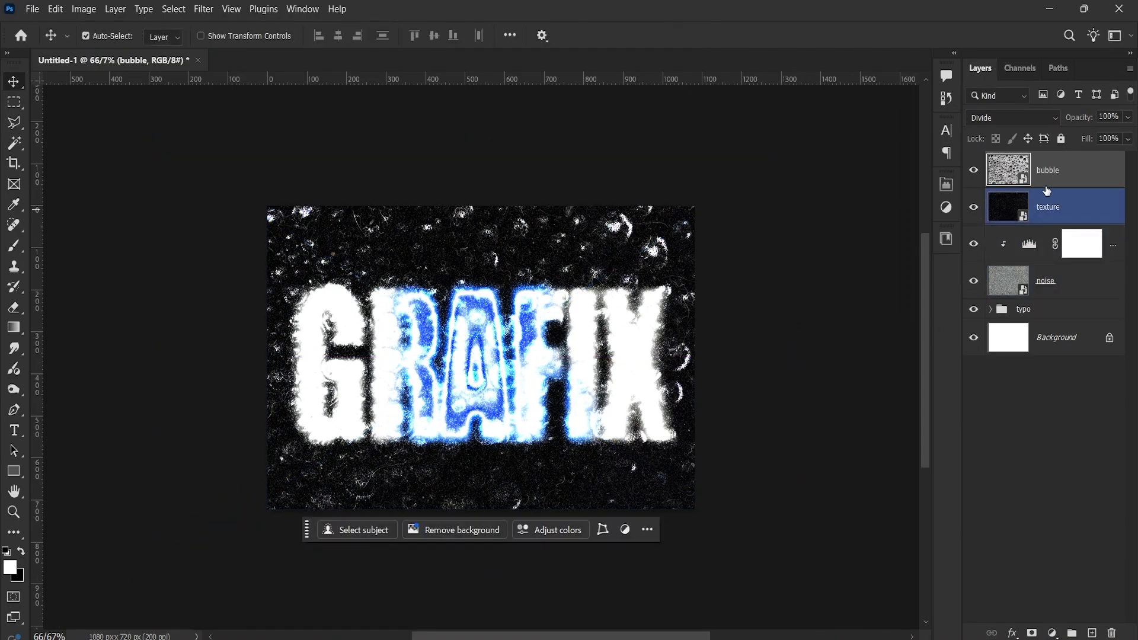
{"action": "left_click", "coordinate": [1057, 210]}
{"action": "key", "text": "ctrl+t"}
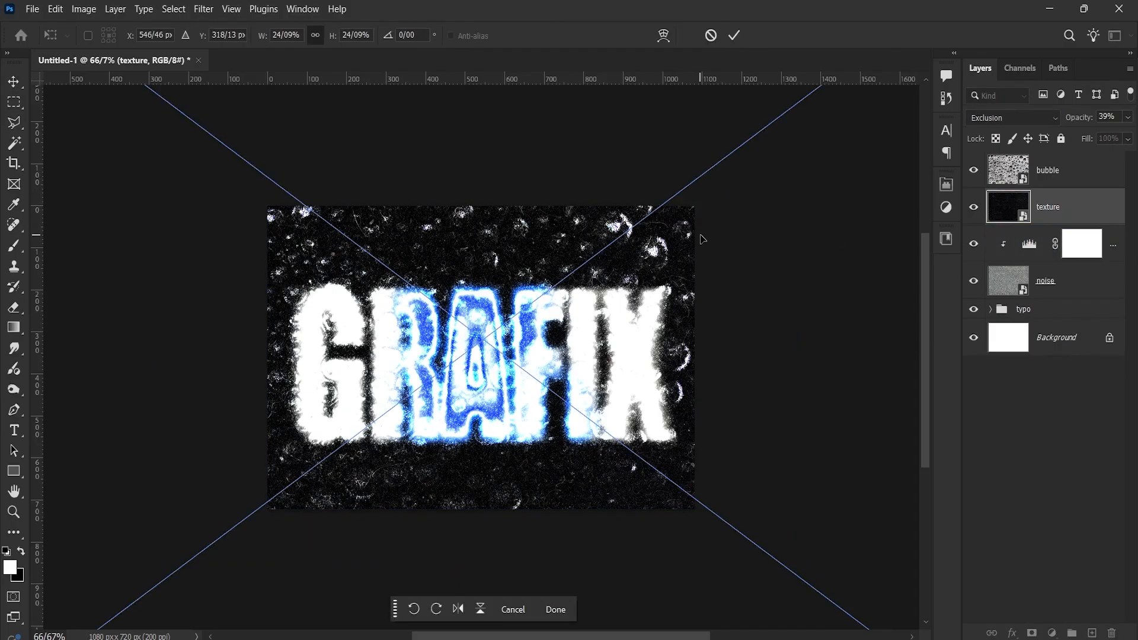
{"action": "key", "text": "Return"}
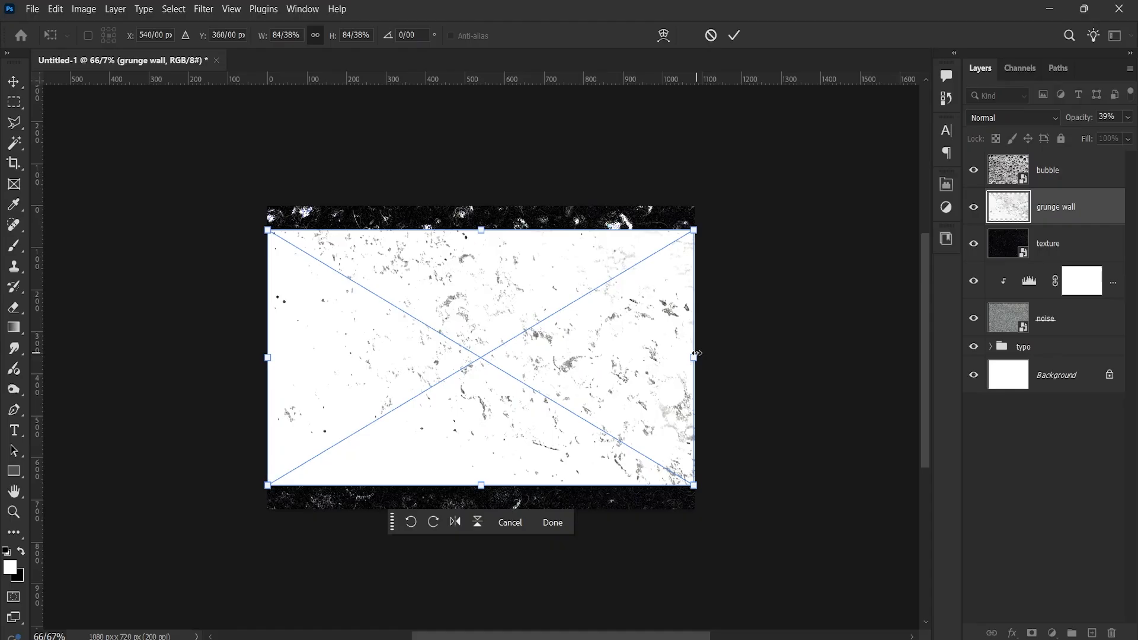
- Enlarge the placed grunge wall image until it covers the whole canvas and move its layer above the bubble layer
{"action": "left_click_drag", "start_coordinate": [696, 354], "coordinate": [770, 366]}
{"action": "key", "text": "Return"}
{"action": "left_click_drag", "start_coordinate": [1088, 210], "coordinate": [1092, 167]}
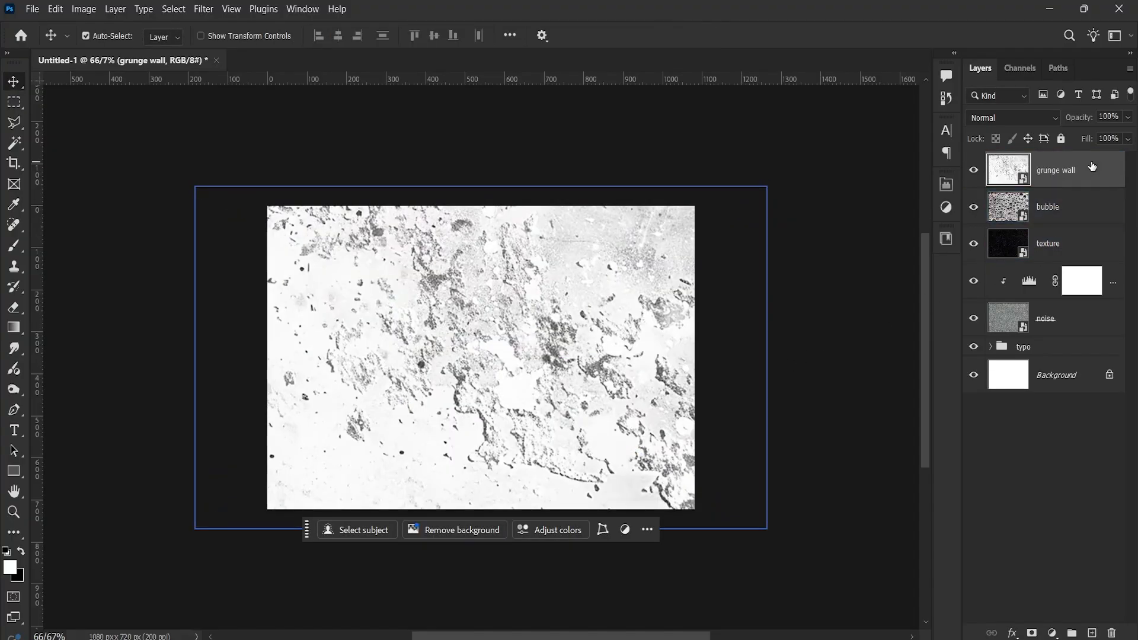
- Set the grunge wall layer's blend mode to Exclusion, enlarge it to about 127.16% by 128.46% and shift it up and right
{"action": "left_click", "coordinate": [1022, 122]}
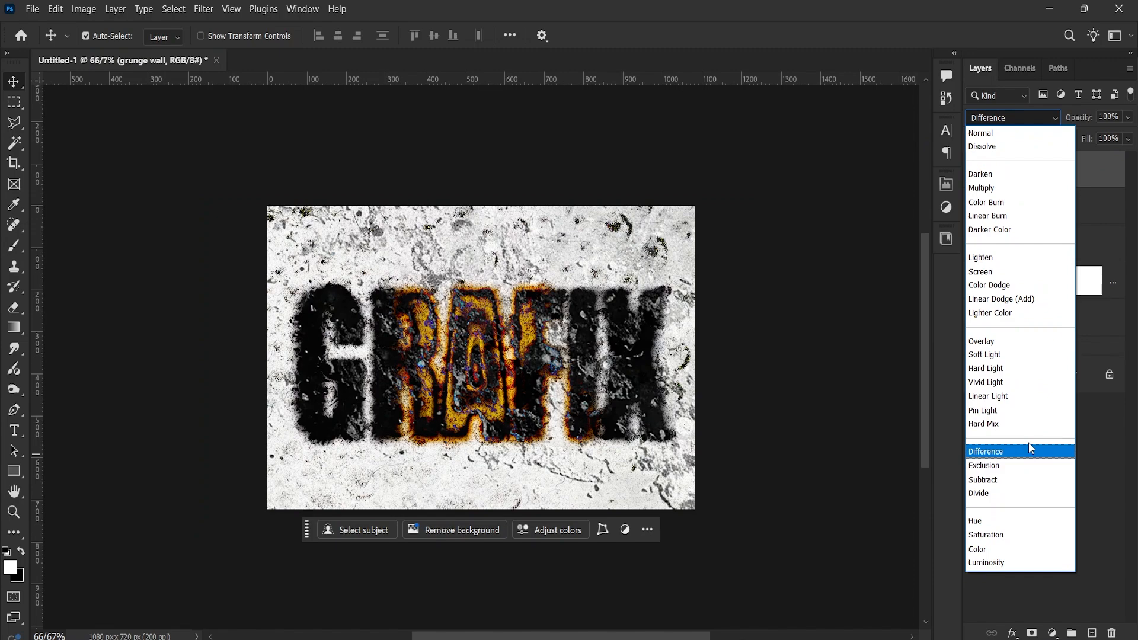
{"action": "left_click", "coordinate": [1033, 465]}
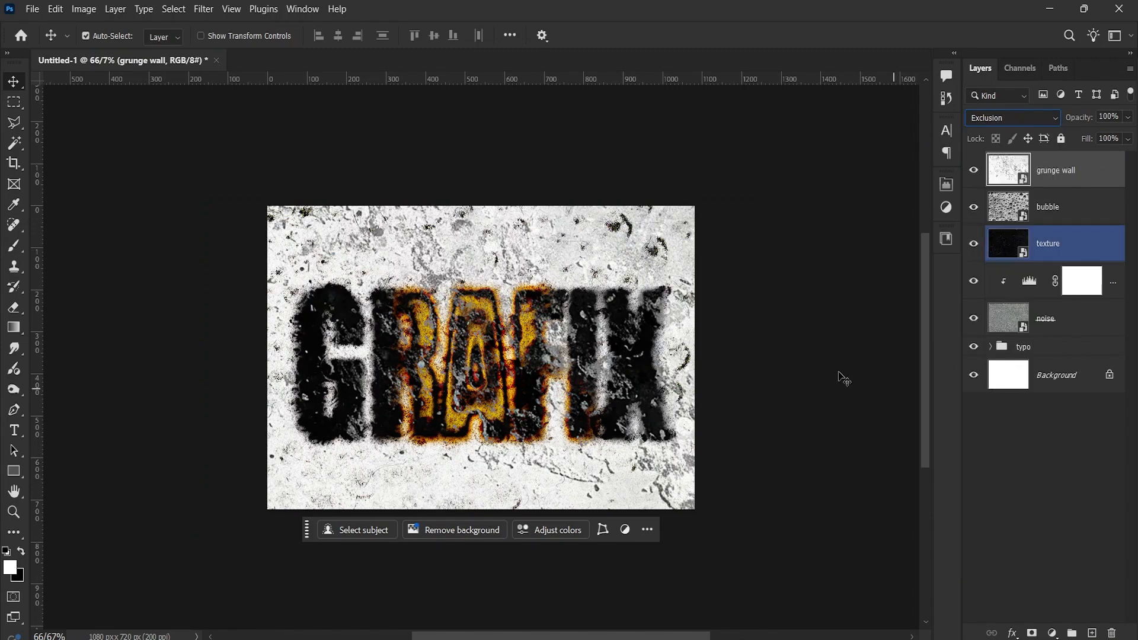
{"action": "key", "text": "ctrl+t"}
{"action": "left_click_drag", "start_coordinate": [766, 527], "coordinate": [797, 545]}
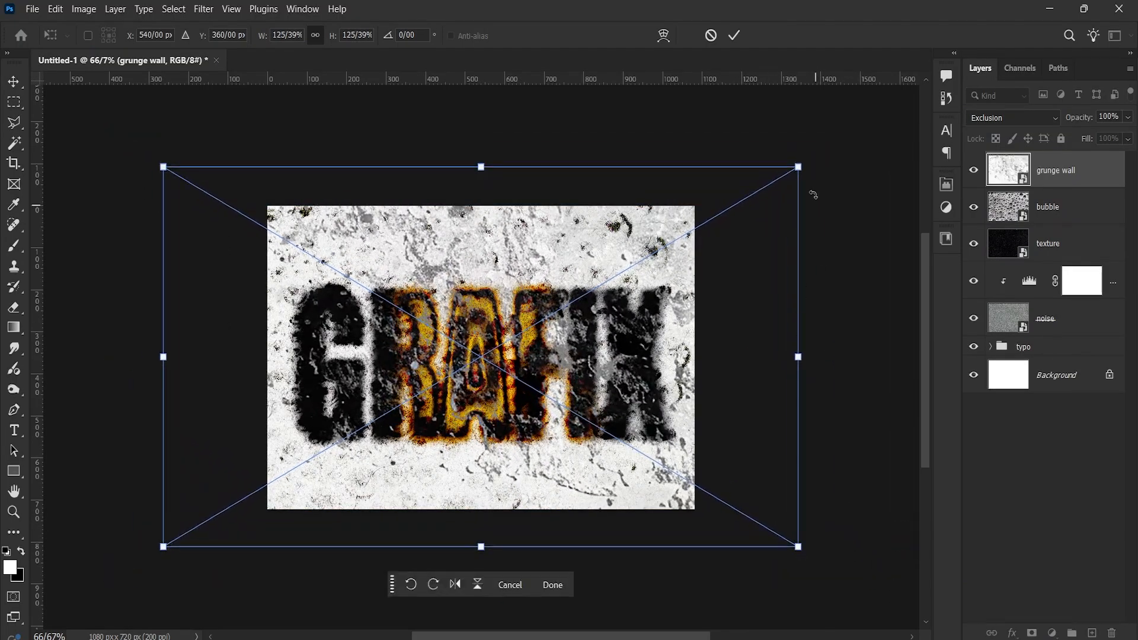
{"action": "left_click_drag", "start_coordinate": [797, 167], "coordinate": [806, 157]}
{"action": "left_click_drag", "start_coordinate": [744, 251], "coordinate": [774, 224]}
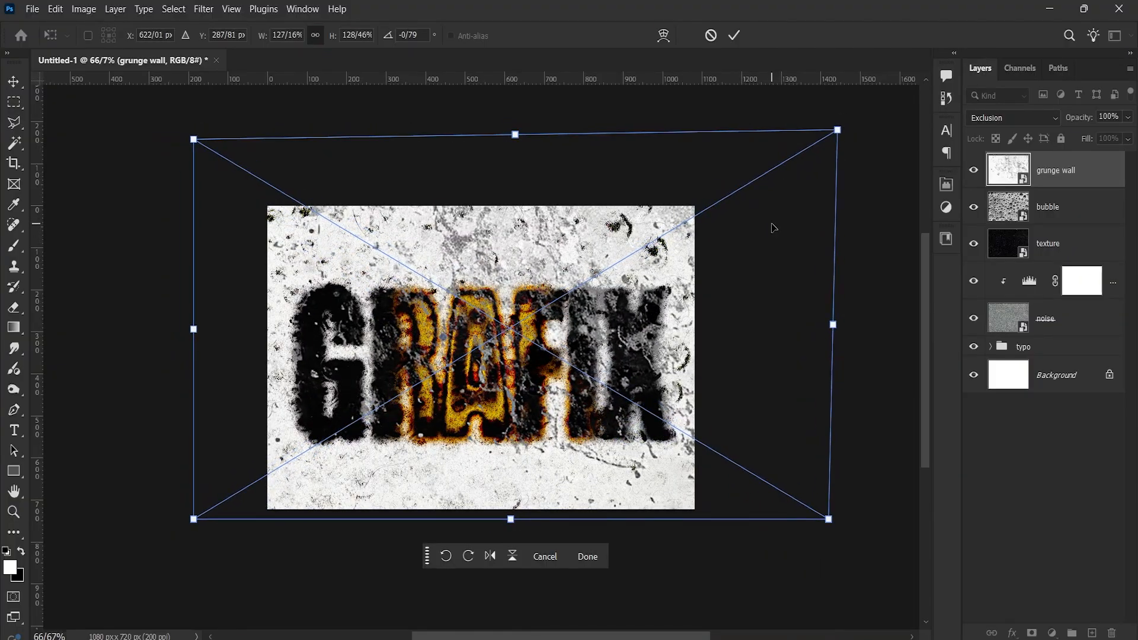
{"action": "key", "text": "Return"}
{"action": "left_click", "coordinate": [985, 294]}
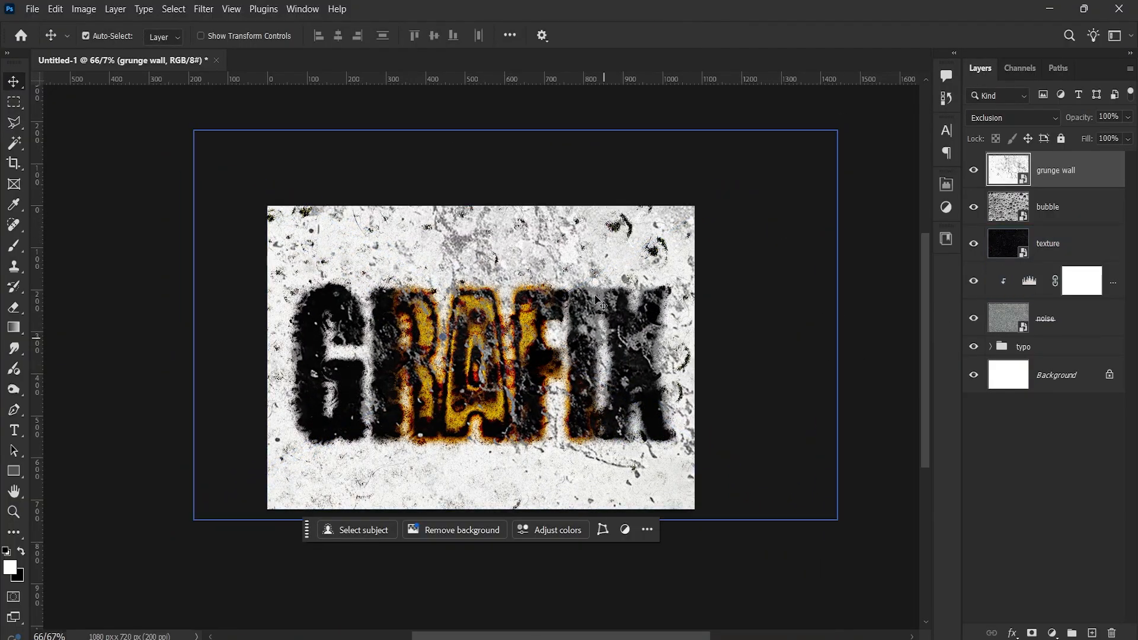
- Add a Levels adjustment clipped to the grunge wall layer with midtones at 1.45 and white input at 233
{"action": "key", "text": "ctrl+1"}
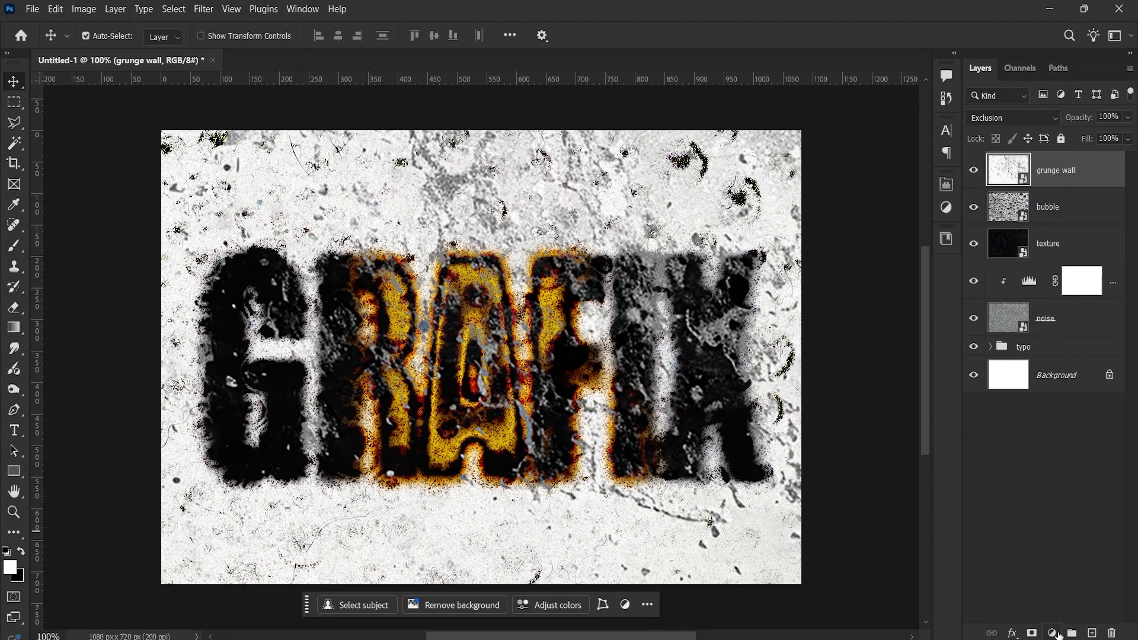
{"action": "left_click", "coordinate": [1052, 633]}
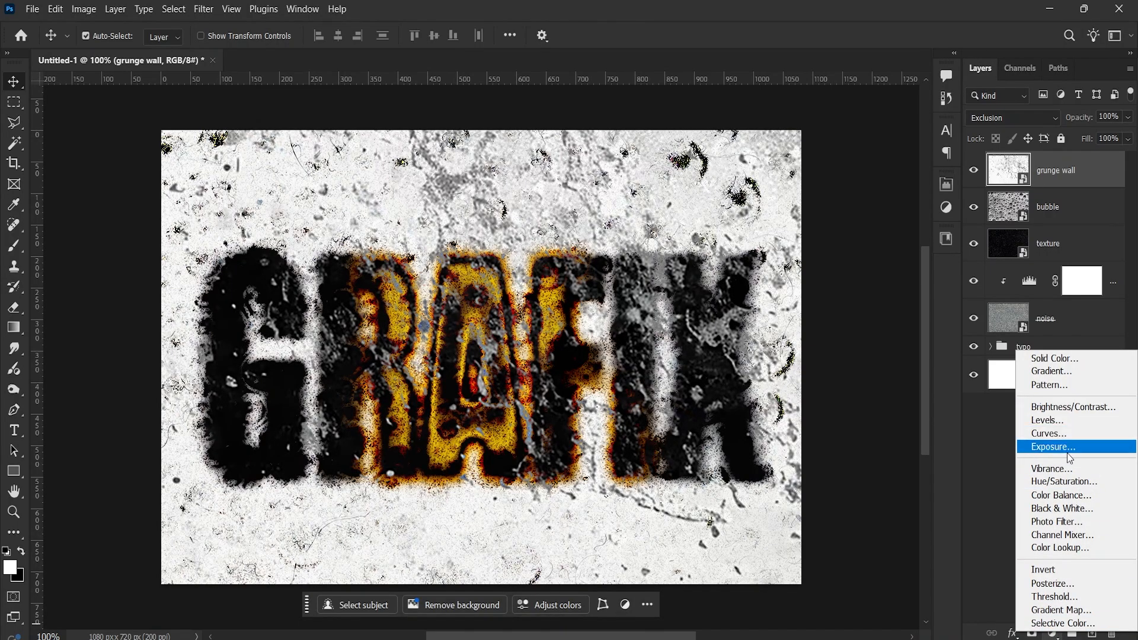
{"action": "left_click", "coordinate": [1050, 420]}
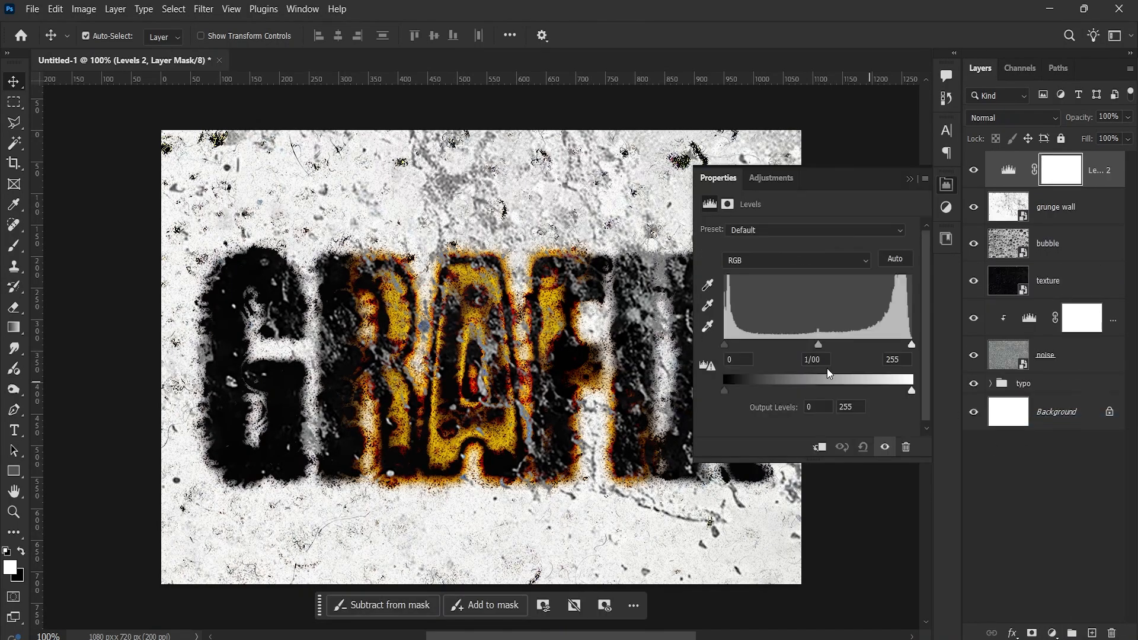
{"action": "left_click", "coordinate": [817, 446]}
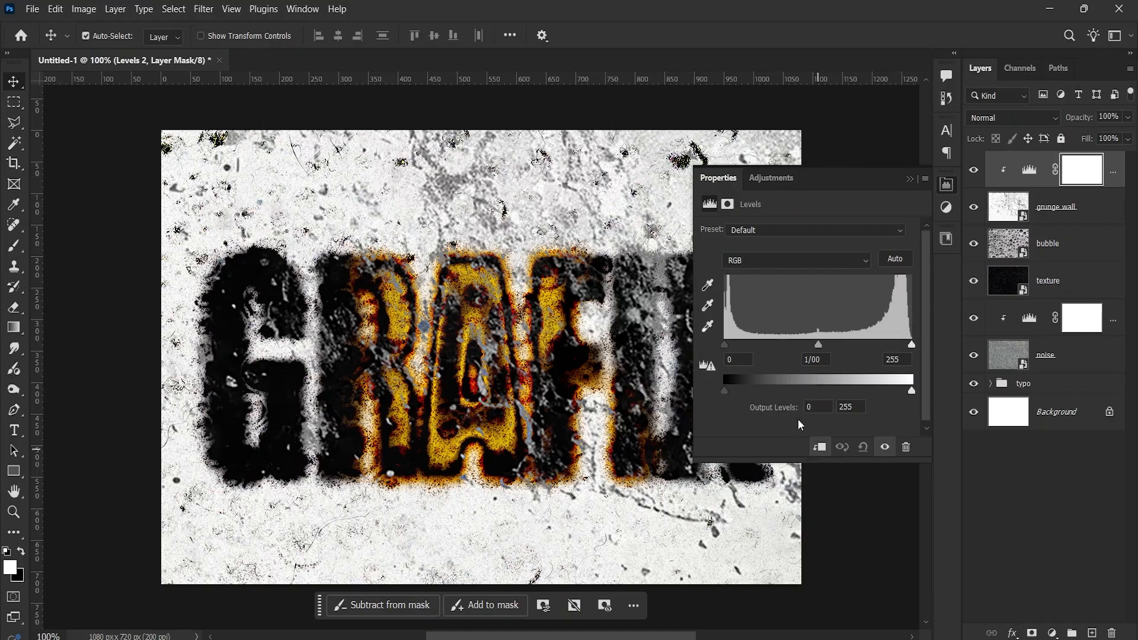
{"action": "left_click_drag", "start_coordinate": [823, 344], "coordinate": [780, 346]}
{"action": "mouse_move", "coordinate": [911, 345]}
{"action": "left_mouse_down"}
{"action": "mouse_move", "coordinate": [882, 349]}
{"action": "mouse_move", "coordinate": [904, 350]}
{"action": "mouse_move", "coordinate": [894, 348]}
{"action": "left_mouse_up"}
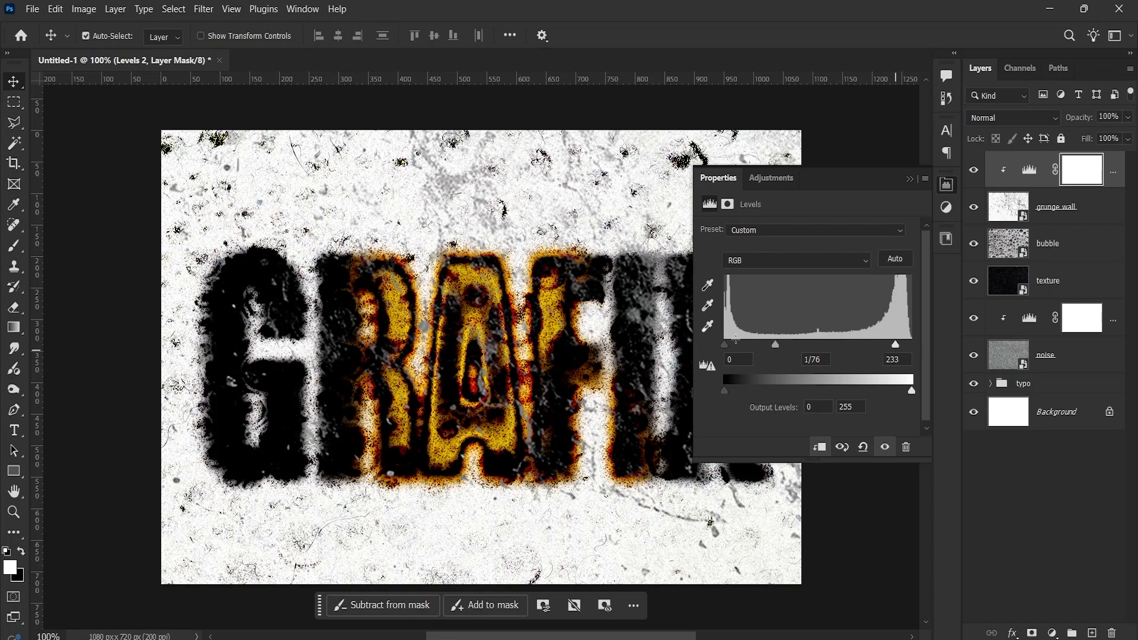
{"action": "mouse_move", "coordinate": [742, 346]}
{"action": "left_mouse_down"}
{"action": "mouse_move", "coordinate": [760, 346]}
{"action": "mouse_move", "coordinate": [730, 344]}
{"action": "mouse_move", "coordinate": [819, 344]}
{"action": "mouse_move", "coordinate": [787, 345]}
{"action": "left_mouse_up"}
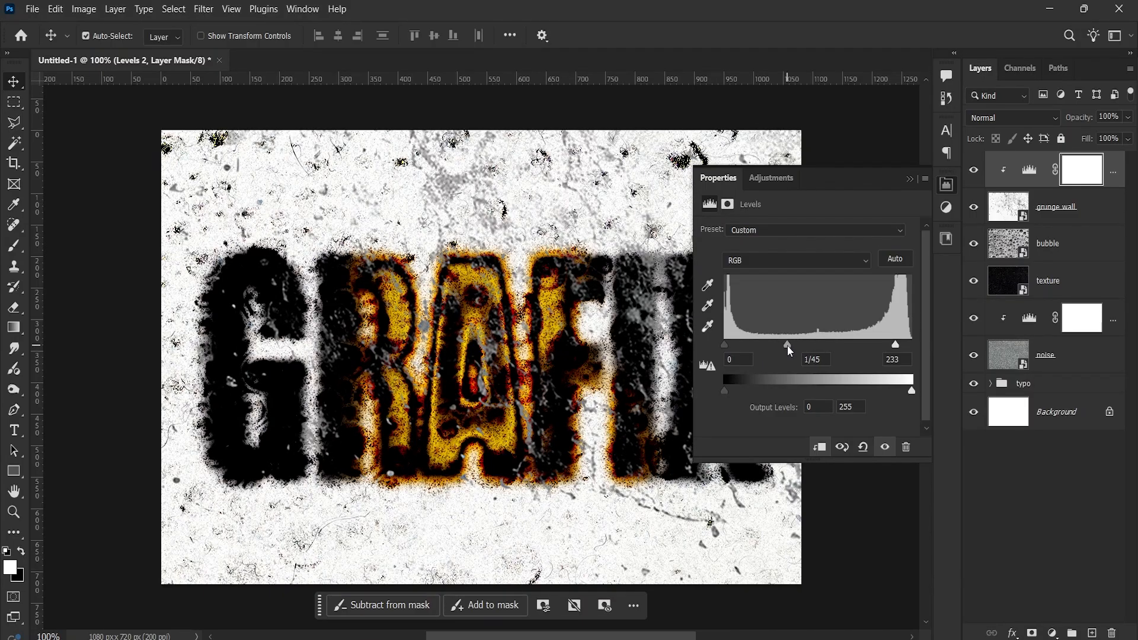
{"action": "left_click", "coordinate": [909, 179]}
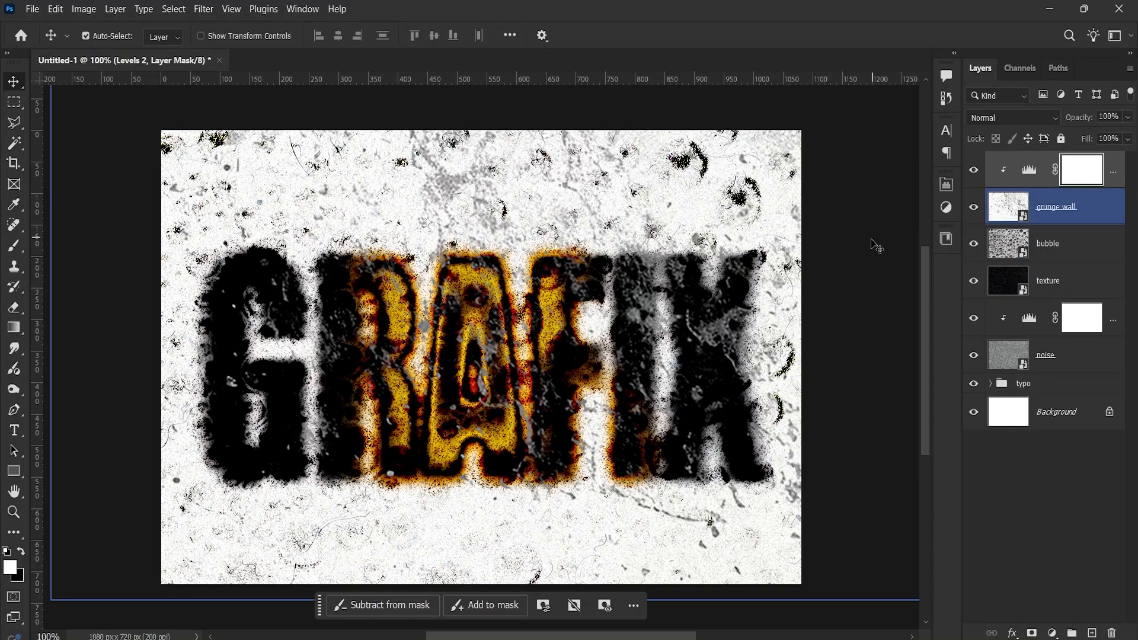
{"action": "key", "text": "ctrl+minus"}
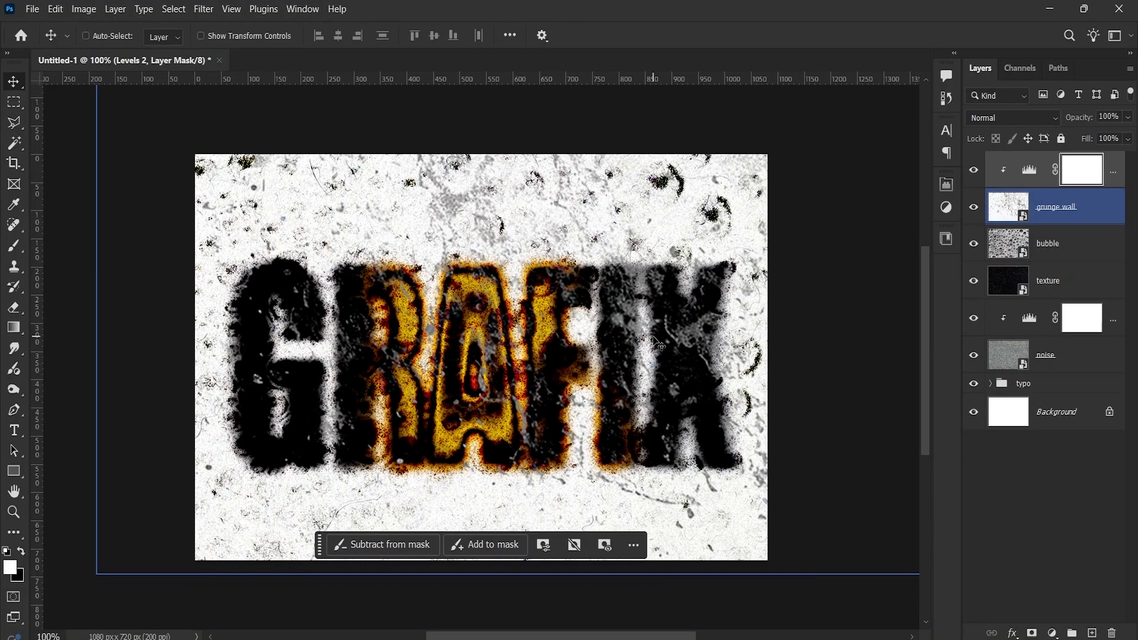
{"action": "left_click", "coordinate": [1045, 217]}
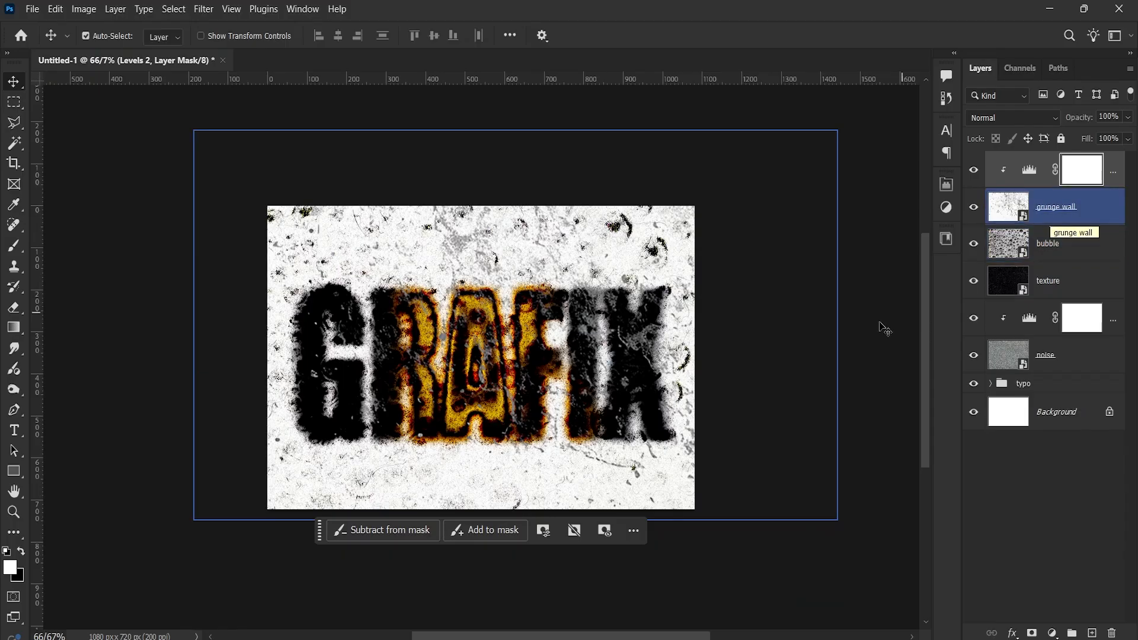
{"action": "key", "text": "ctrl+1"}
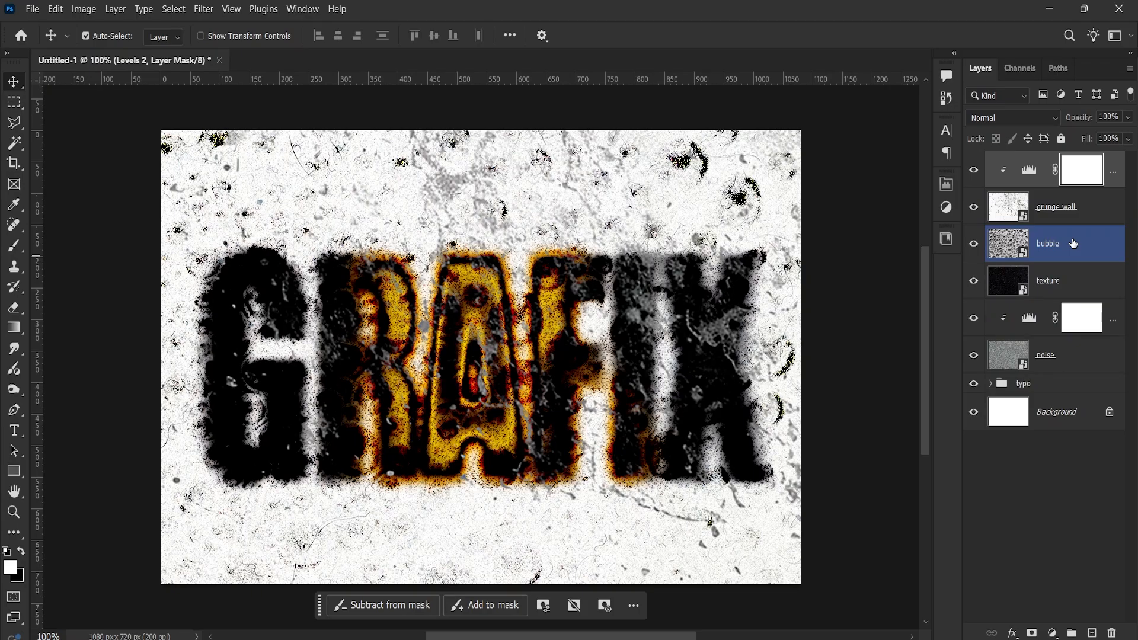
- Paint white on the mask of the lower GRAFIX layer in the typo group over the outer letters G, I and X
{"action": "left_click", "coordinate": [989, 384]}
{"action": "scroll", "coordinate": [1043, 415], "scroll_direction": "down", "scroll_amount": 2}
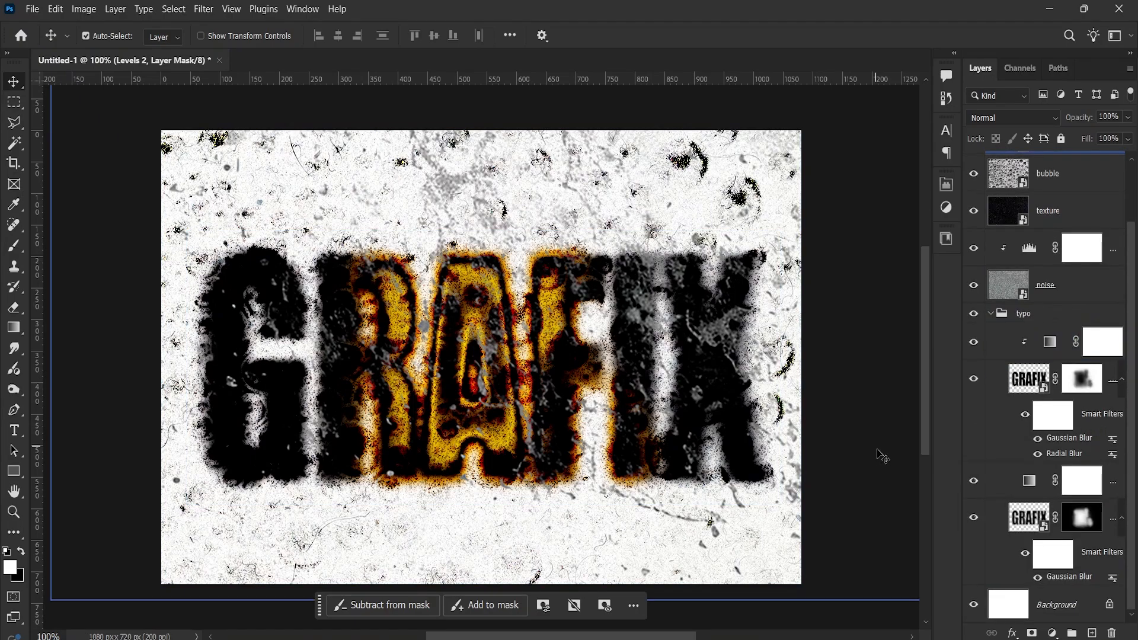
{"action": "left_click", "coordinate": [1080, 521]}
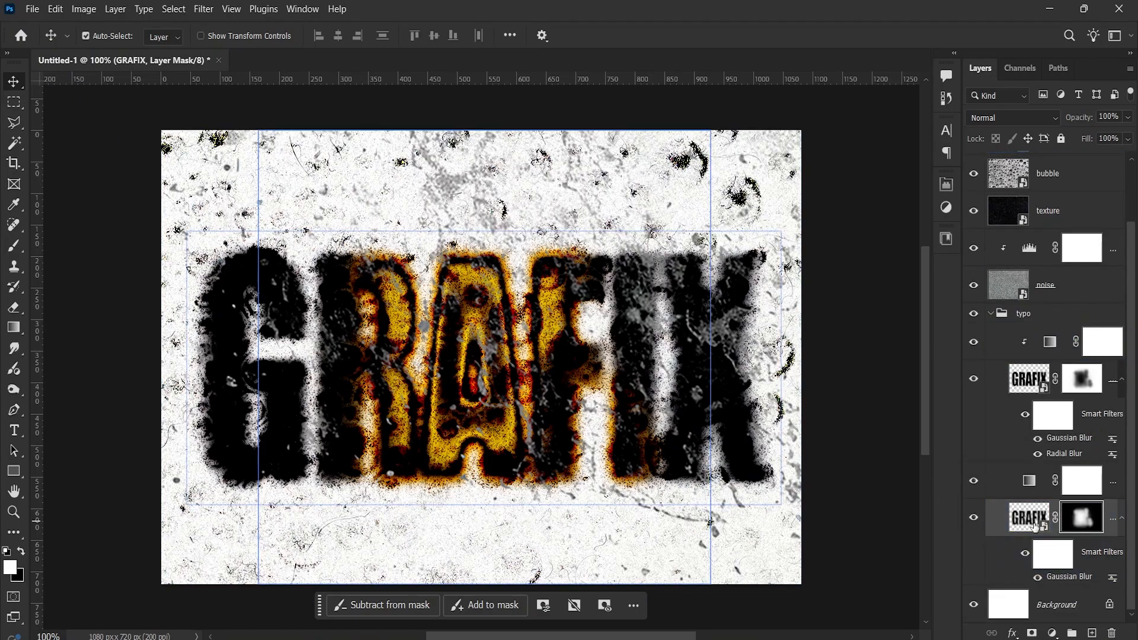
{"action": "left_click", "coordinate": [14, 246]}
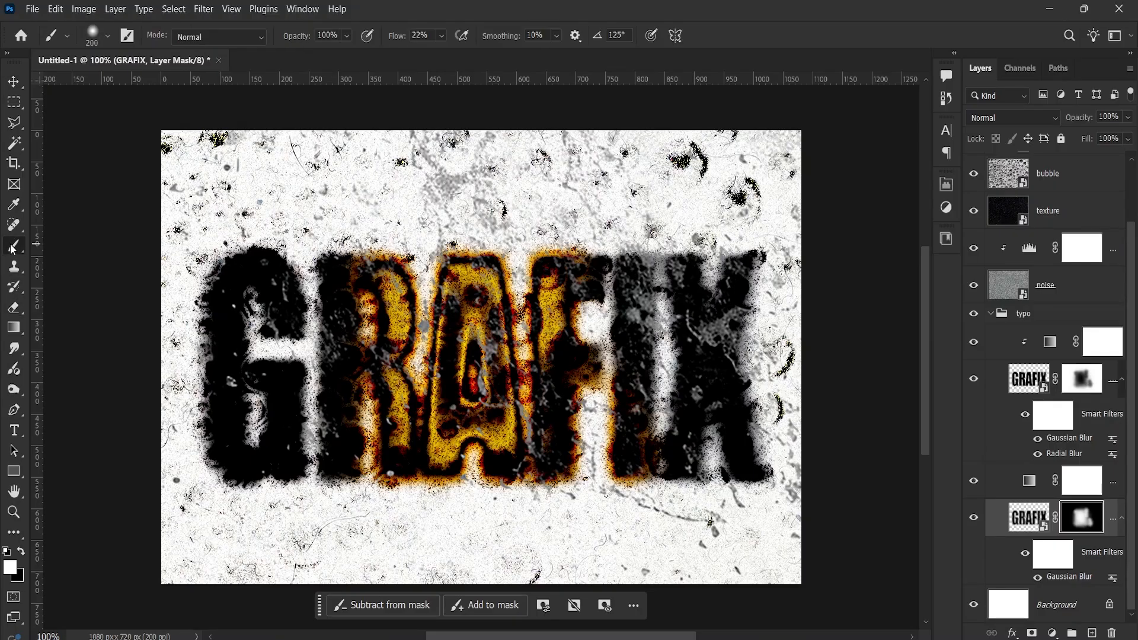
{"action": "mouse_move", "coordinate": [174, 387]}
{"action": "left_mouse_down"}
{"action": "mouse_move", "coordinate": [261, 437]}
{"action": "mouse_move", "coordinate": [223, 419]}
{"action": "mouse_move", "coordinate": [229, 407]}
{"action": "mouse_move", "coordinate": [243, 490]}
{"action": "mouse_move", "coordinate": [248, 285]}
{"action": "mouse_move", "coordinate": [229, 272]}
{"action": "left_mouse_up"}
{"action": "mouse_move", "coordinate": [724, 292]}
{"action": "left_mouse_down"}
{"action": "mouse_move", "coordinate": [754, 286]}
{"action": "mouse_move", "coordinate": [749, 247]}
{"action": "mouse_move", "coordinate": [770, 472]}
{"action": "mouse_move", "coordinate": [655, 442]}
{"action": "left_mouse_up"}
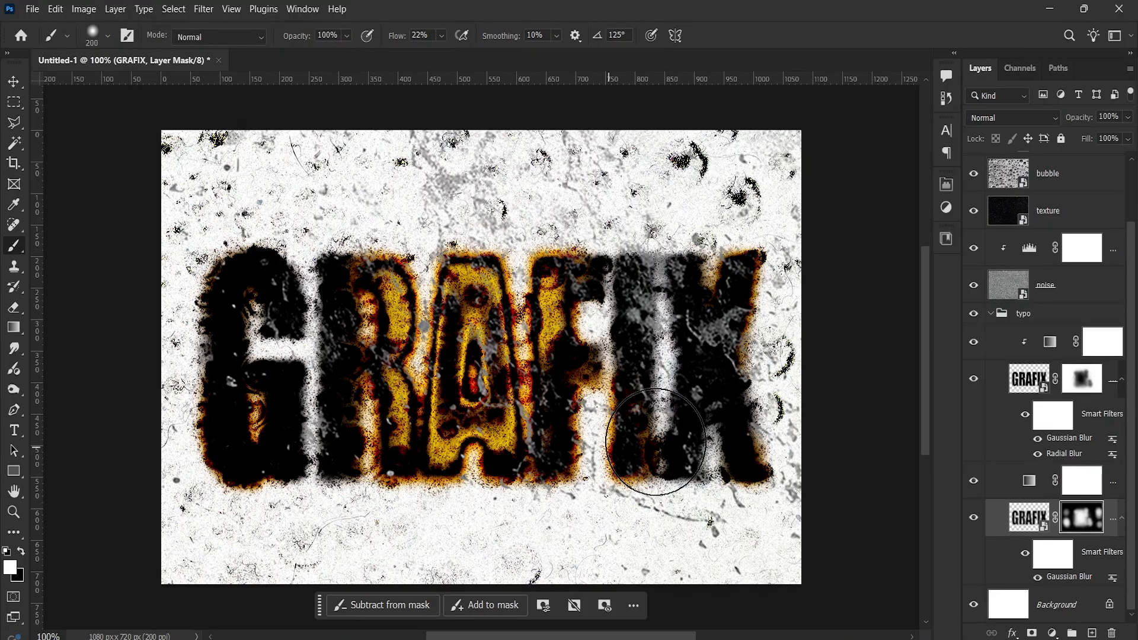
- Paint black on the upper GRAFIX copy layer's mask over the G and around the I and X
{"action": "left_click", "coordinate": [1075, 388]}
{"action": "left_click", "coordinate": [21, 551]}
{"action": "mouse_move", "coordinate": [216, 419]}
{"action": "left_mouse_down"}
{"action": "mouse_move", "coordinate": [266, 465]}
{"action": "mouse_move", "coordinate": [210, 437]}
{"action": "mouse_move", "coordinate": [217, 409]}
{"action": "mouse_move", "coordinate": [247, 442]}
{"action": "mouse_move", "coordinate": [219, 430]}
{"action": "mouse_move", "coordinate": [213, 383]}
{"action": "mouse_move", "coordinate": [239, 273]}
{"action": "mouse_move", "coordinate": [235, 302]}
{"action": "mouse_move", "coordinate": [234, 274]}
{"action": "mouse_move", "coordinate": [185, 300]}
{"action": "left_mouse_up"}
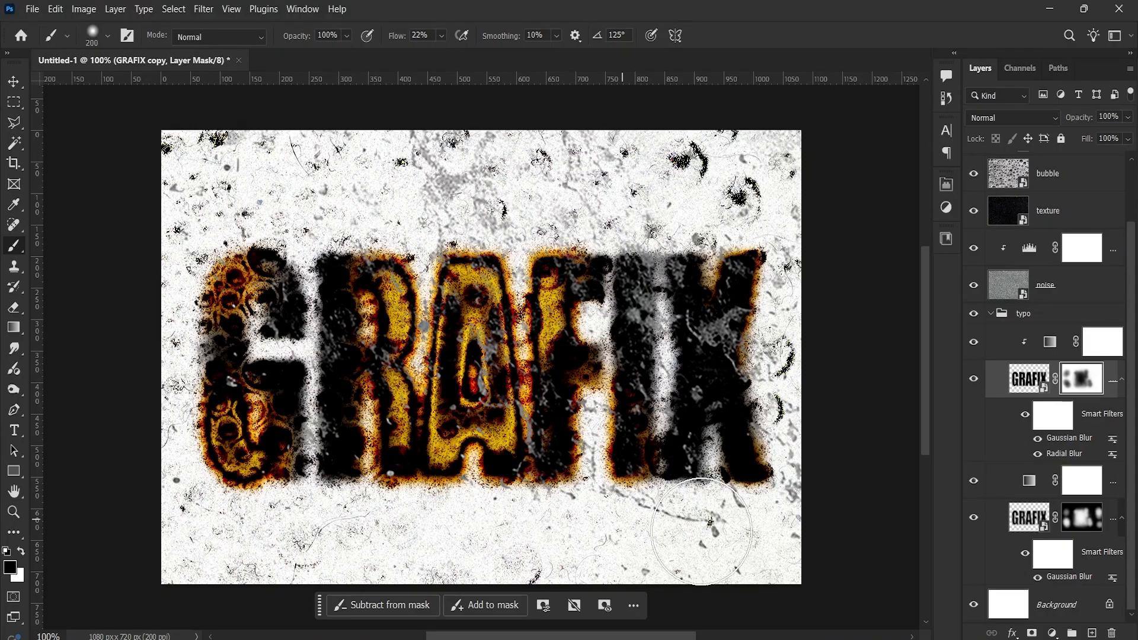
{"action": "mouse_move", "coordinate": [761, 305]}
{"action": "left_mouse_down"}
{"action": "mouse_move", "coordinate": [762, 337]}
{"action": "mouse_move", "coordinate": [761, 259]}
{"action": "mouse_move", "coordinate": [754, 326]}
{"action": "mouse_move", "coordinate": [770, 439]}
{"action": "mouse_move", "coordinate": [727, 436]}
{"action": "mouse_move", "coordinate": [737, 444]}
{"action": "mouse_move", "coordinate": [722, 409]}
{"action": "left_mouse_up"}
{"action": "mouse_move", "coordinate": [663, 442]}
{"action": "left_mouse_down"}
{"action": "mouse_move", "coordinate": [662, 418]}
{"action": "mouse_move", "coordinate": [675, 418]}
{"action": "left_mouse_up"}
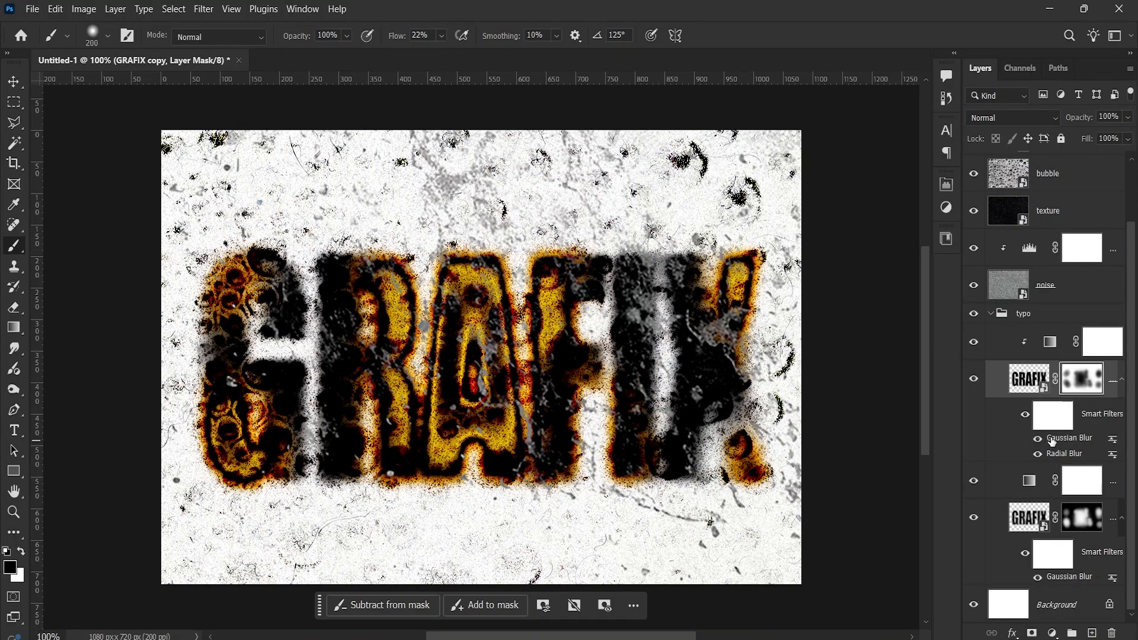
- Replace the wording in the lower GRAFIX smart object with TEXT, save it and return to the Untitled-1 document
{"action": "double_click", "coordinate": [1029, 520]}
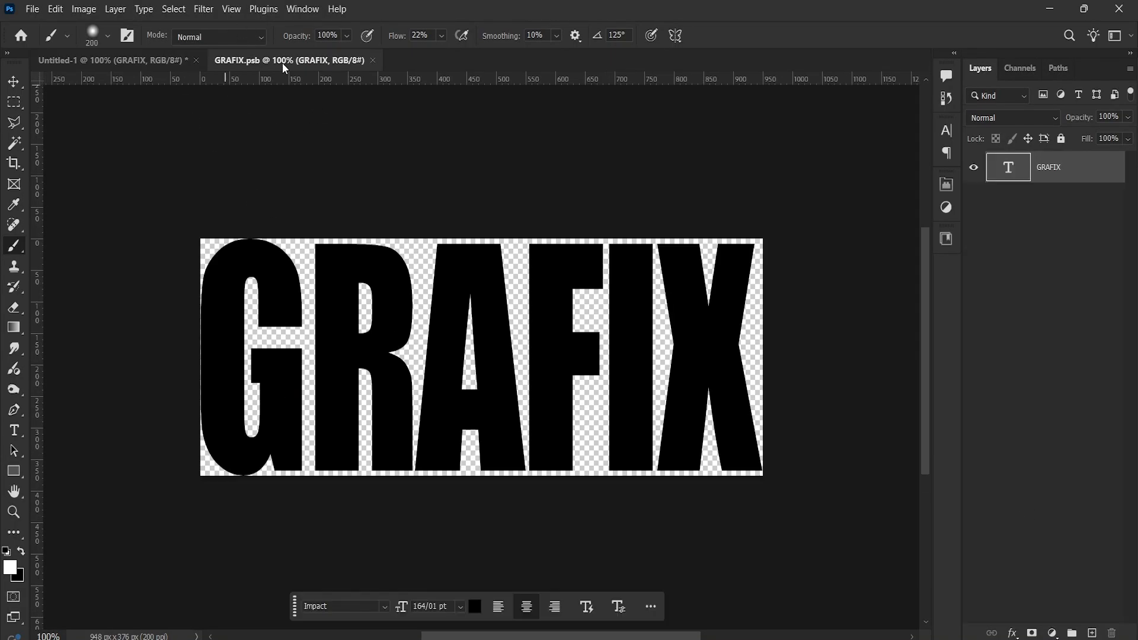
{"action": "key", "text": "t"}
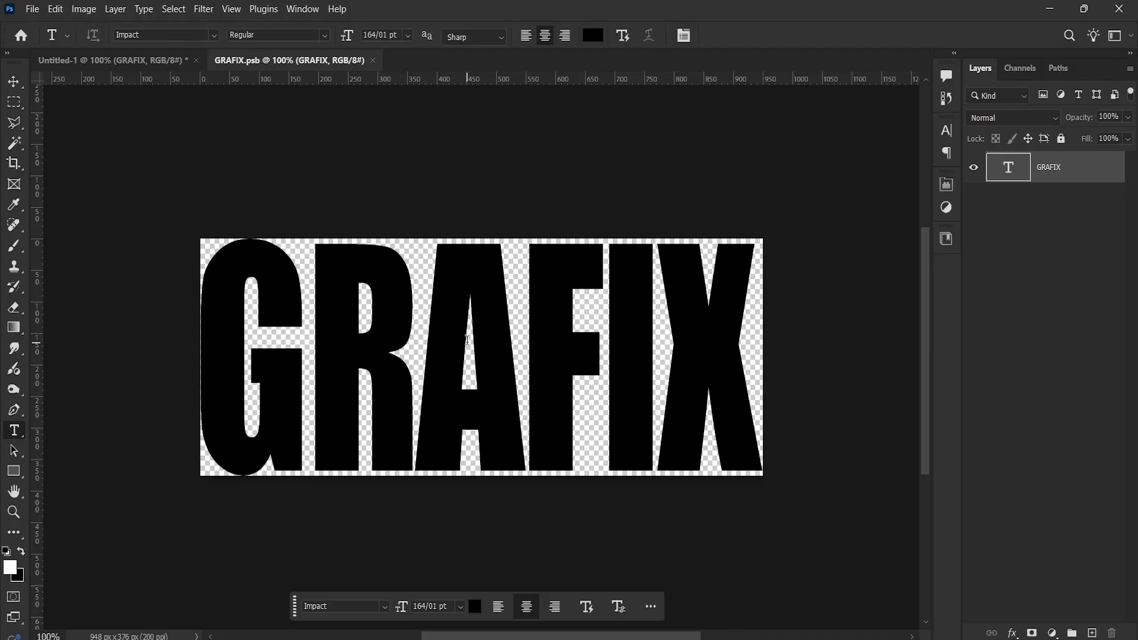
{"action": "left_click_drag", "start_coordinate": [730, 343], "coordinate": [246, 339]}
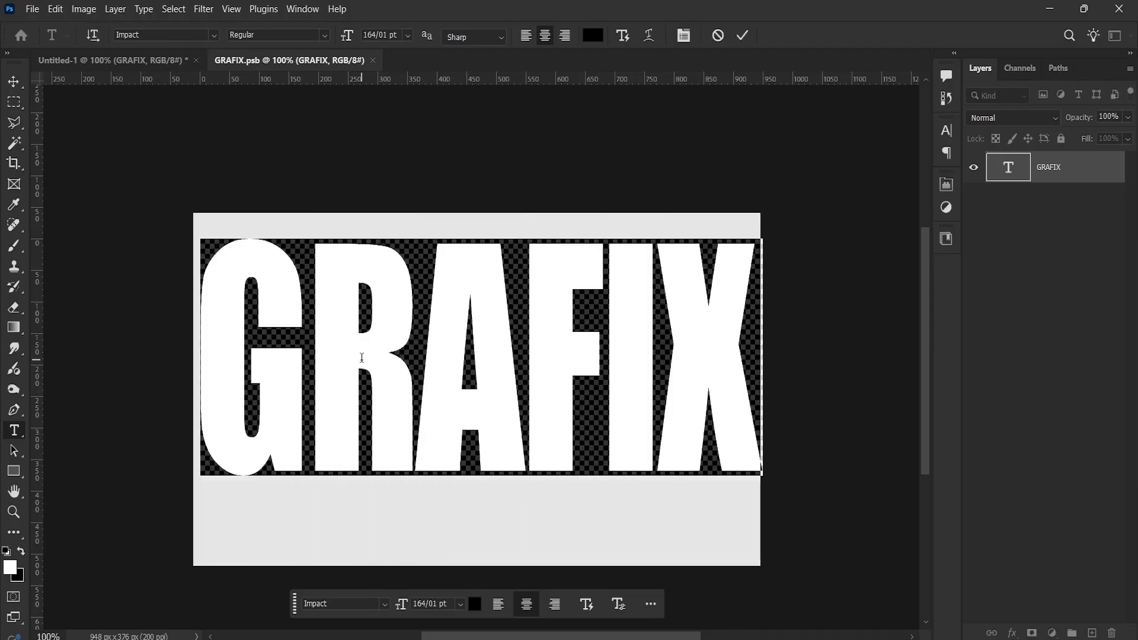
{"action": "type", "text": "TE"}
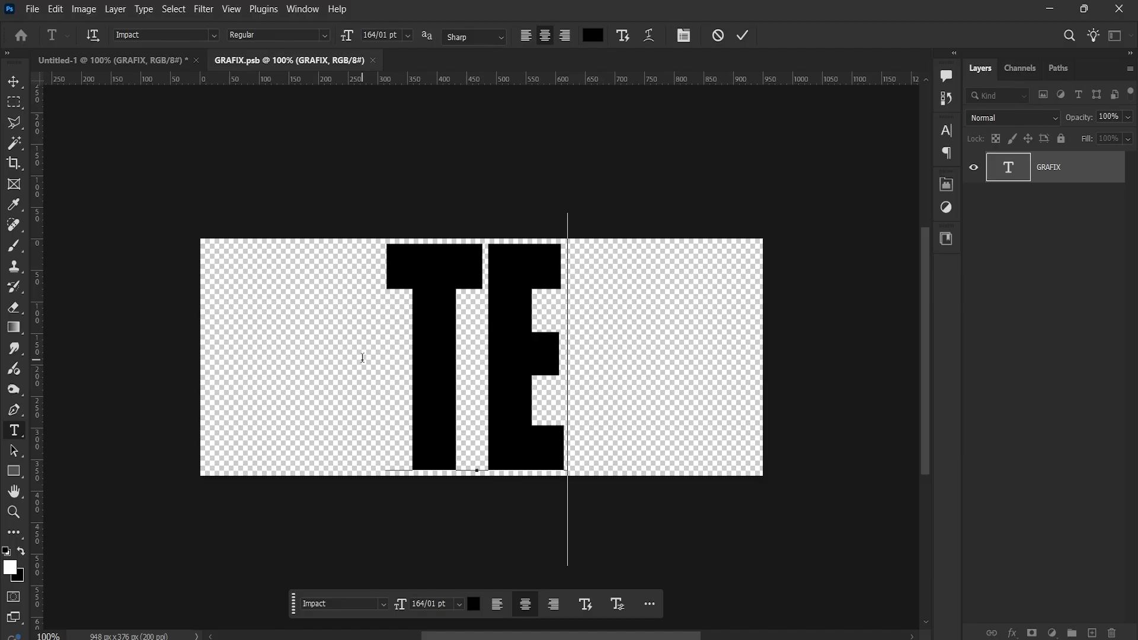
{"action": "type", "text": "XT"}
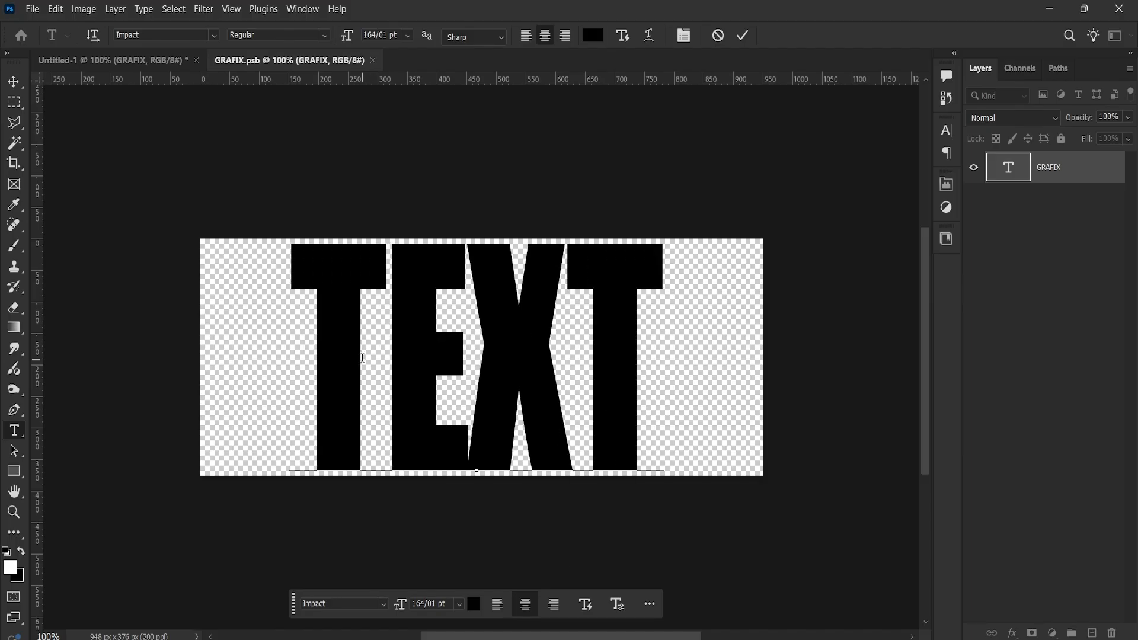
{"action": "key", "text": "ctrl+Return"}
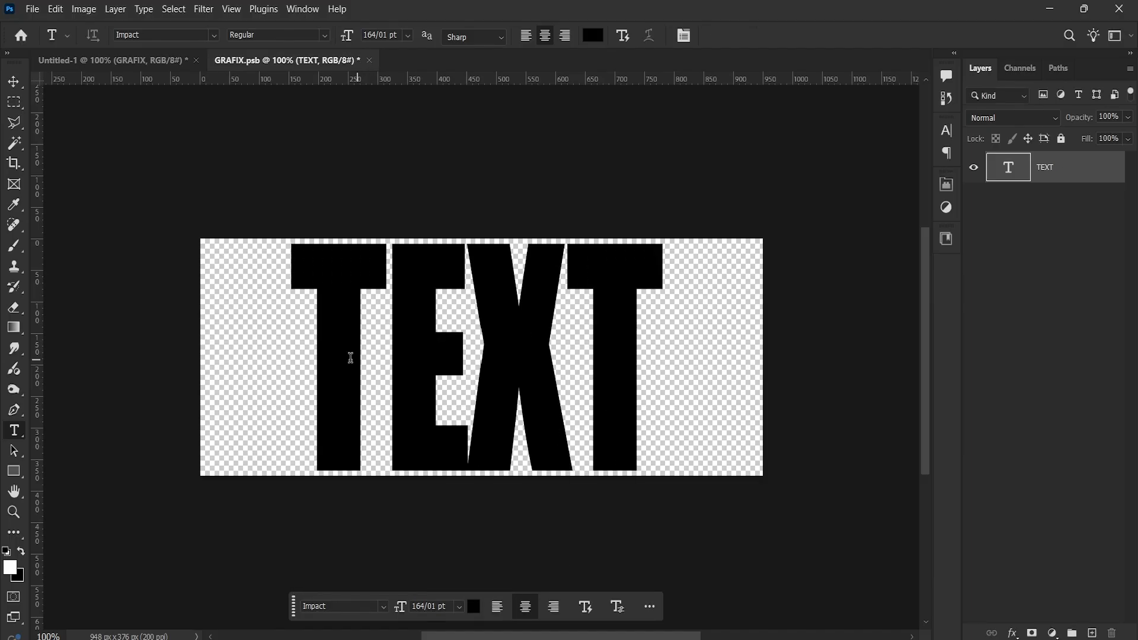
{"action": "key", "text": "ctrl+s"}
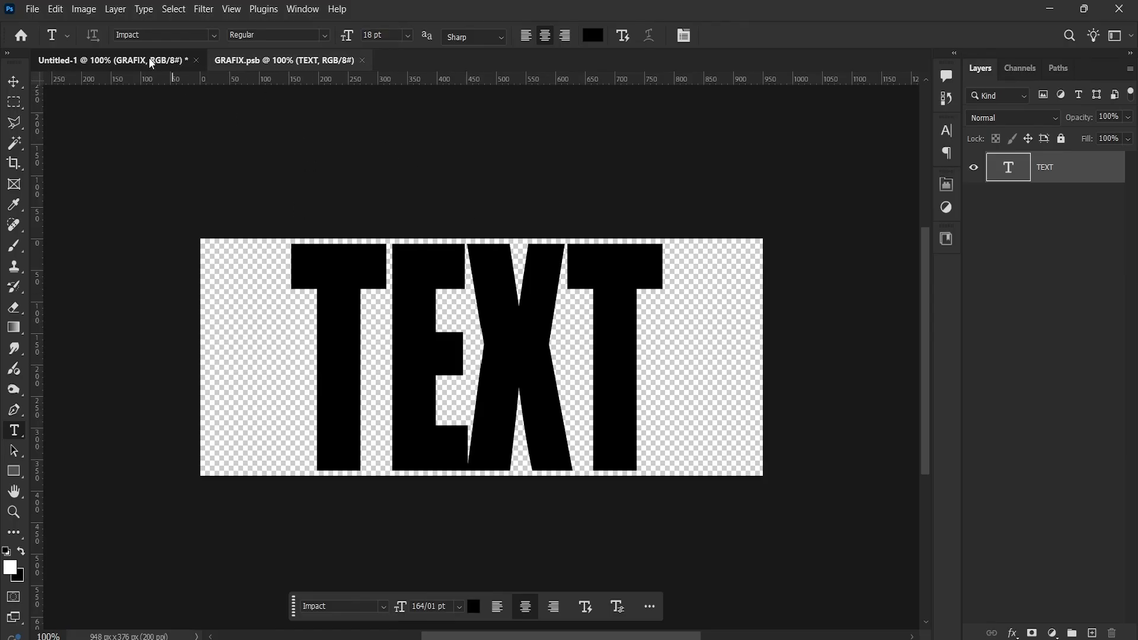
{"action": "left_click", "coordinate": [149, 58]}
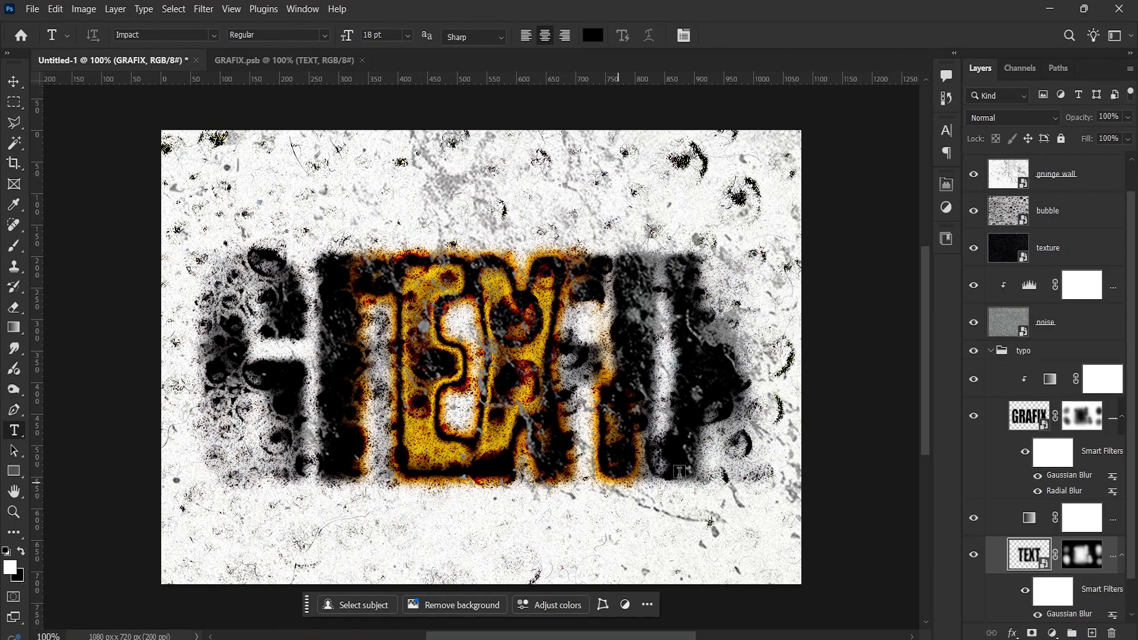
- Replace the wording in the upper GRAFIX copy smart object with TEXT, save it and return to the main document
{"action": "double_click", "coordinate": [1023, 422]}
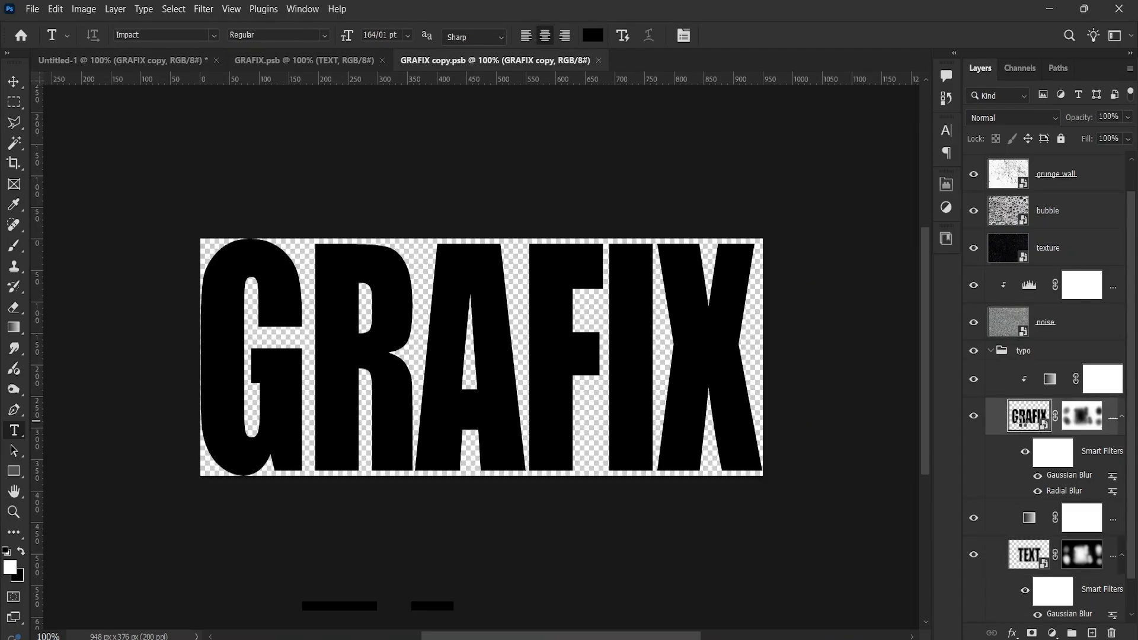
{"action": "left_click", "coordinate": [499, 326]}
{"action": "key", "text": "ctrl+a"}
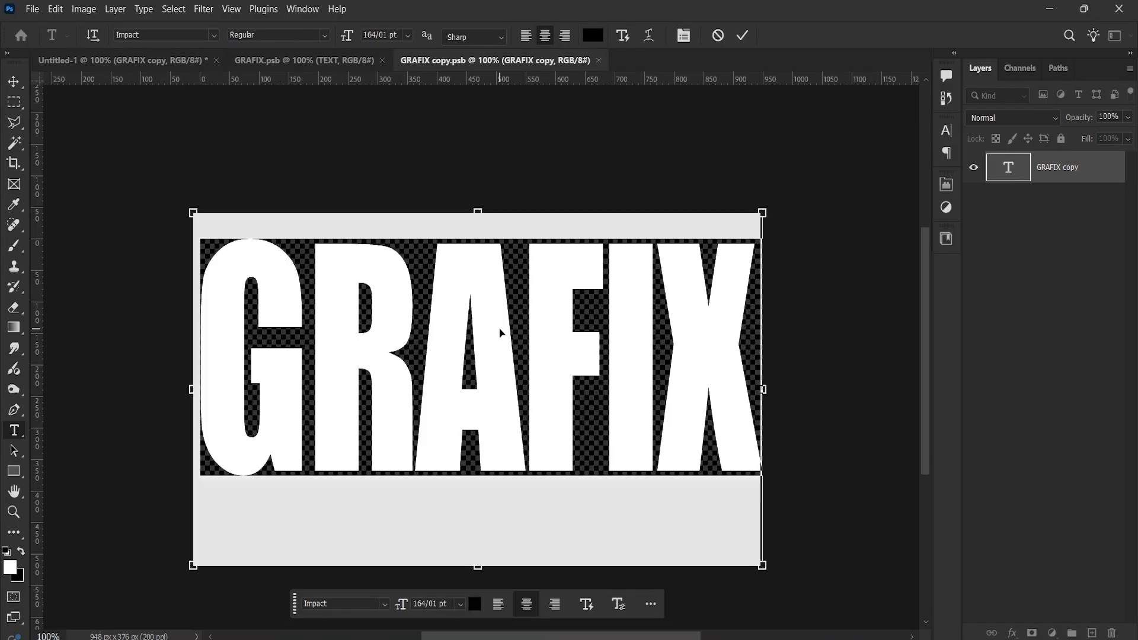
{"action": "type", "text": "TEXT"}
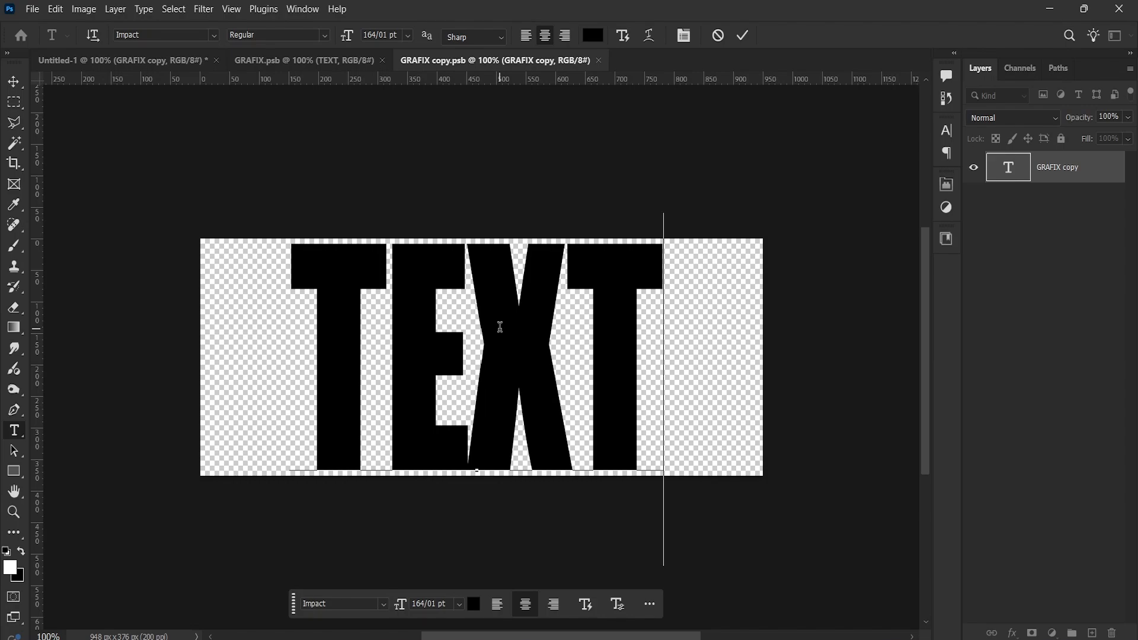
{"action": "left_click", "coordinate": [740, 36]}
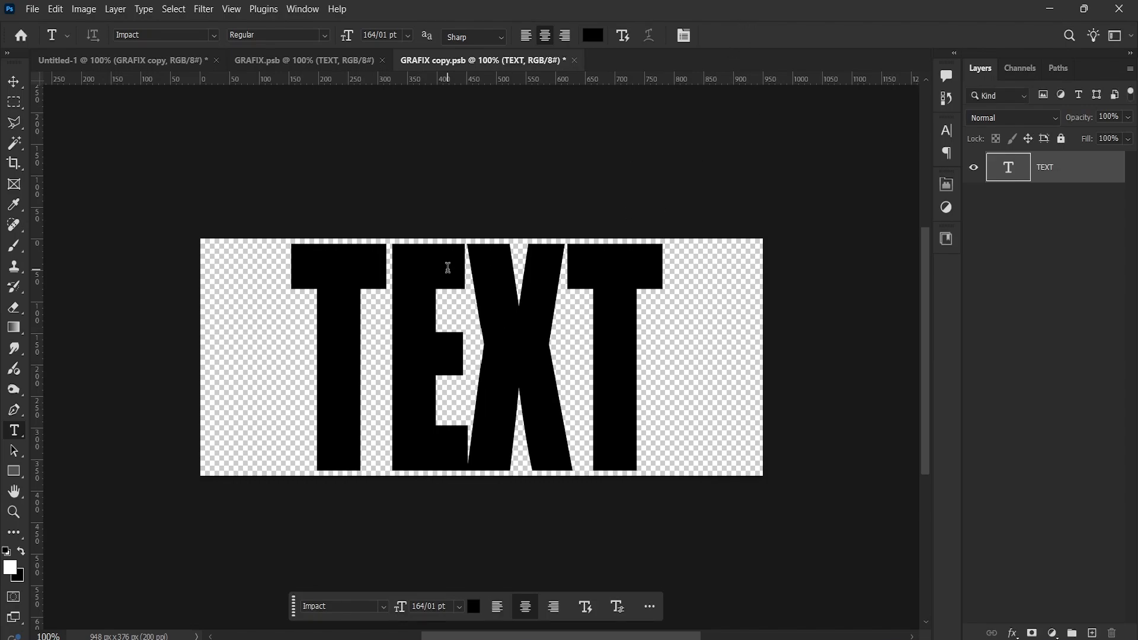
{"action": "key", "text": "ctrl+s"}
{"action": "left_click", "coordinate": [173, 65]}
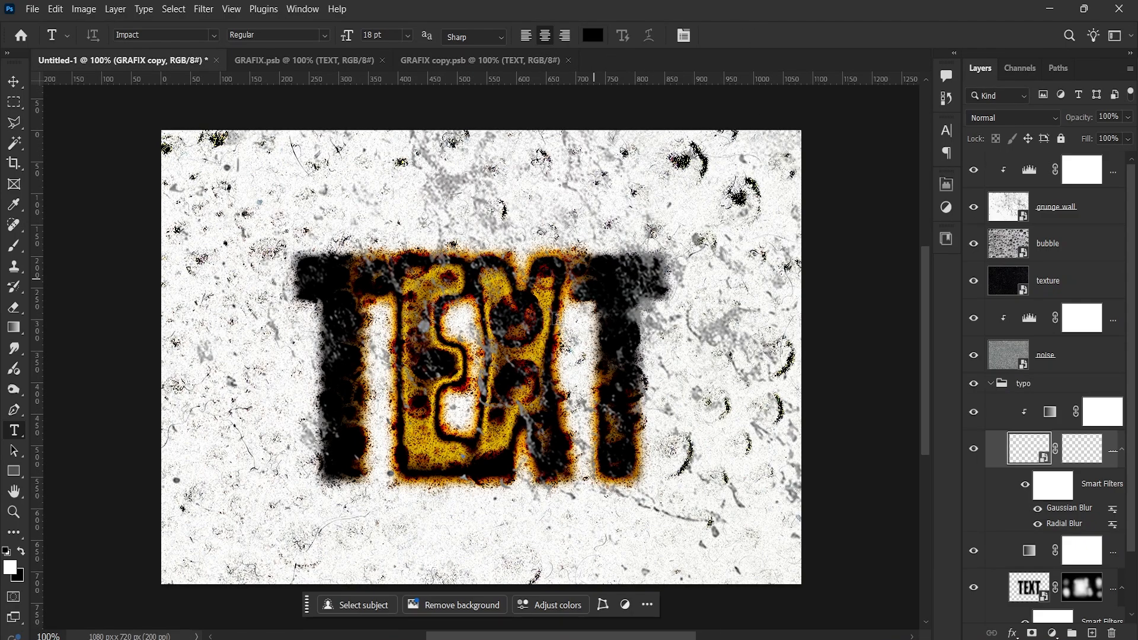